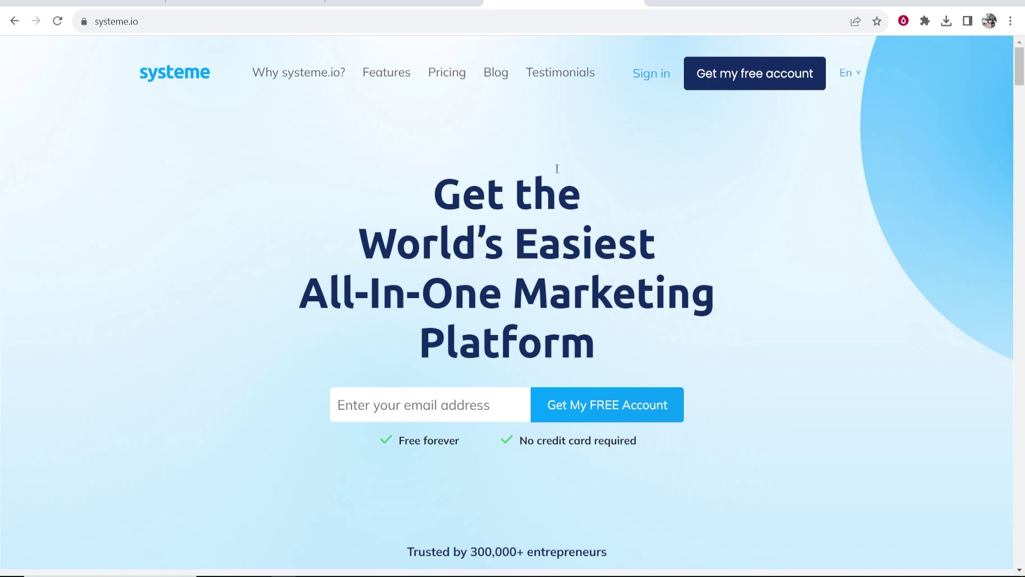
# Leave the public landing page for the already open systeme.io dashboard tab.
pyautogui.moveTo(460, 441); pyautogui.dragTo(394, 447)
pyautogui.click(561, 442)
pyautogui.moveTo(520, 441); pyautogui.dragTo(649, 441)
pyautogui.click(790, 261)
pyautogui.click(435, 4)
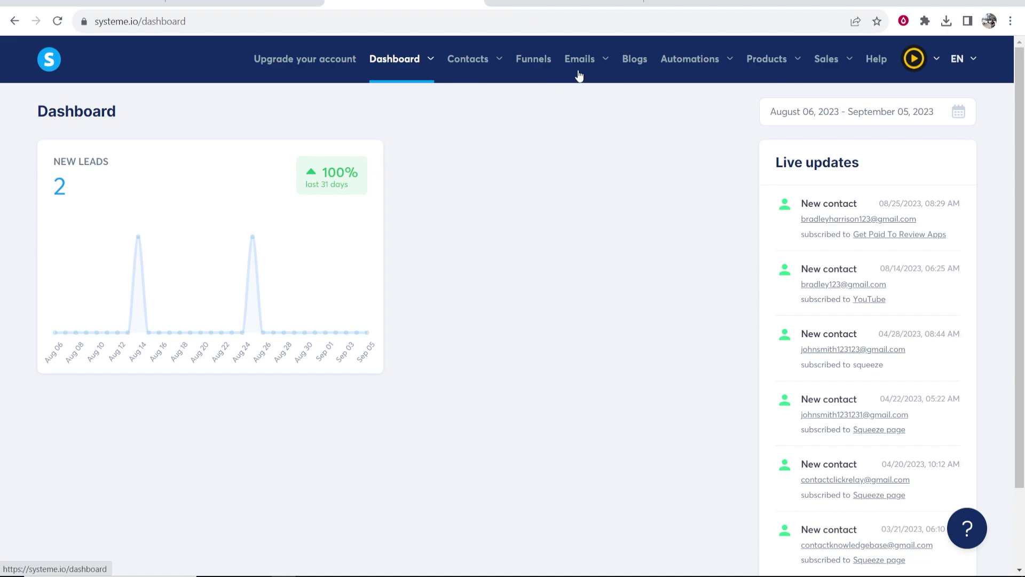
# Open the Blogs page, which lists the single blog named Test.
pyautogui.click(634, 60)
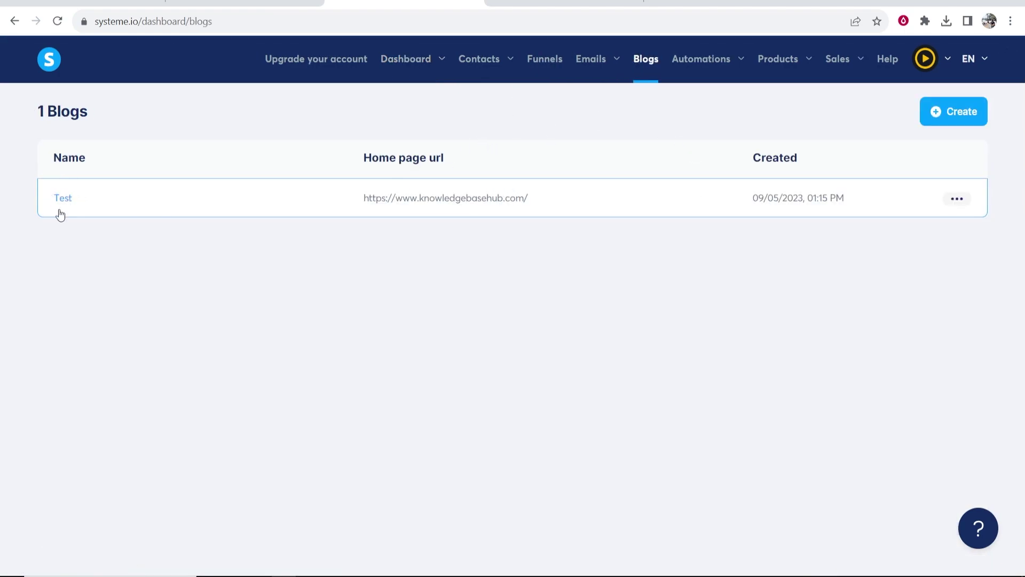
# Start a new blog and look through the Domain name options.
pyautogui.click(950, 118)
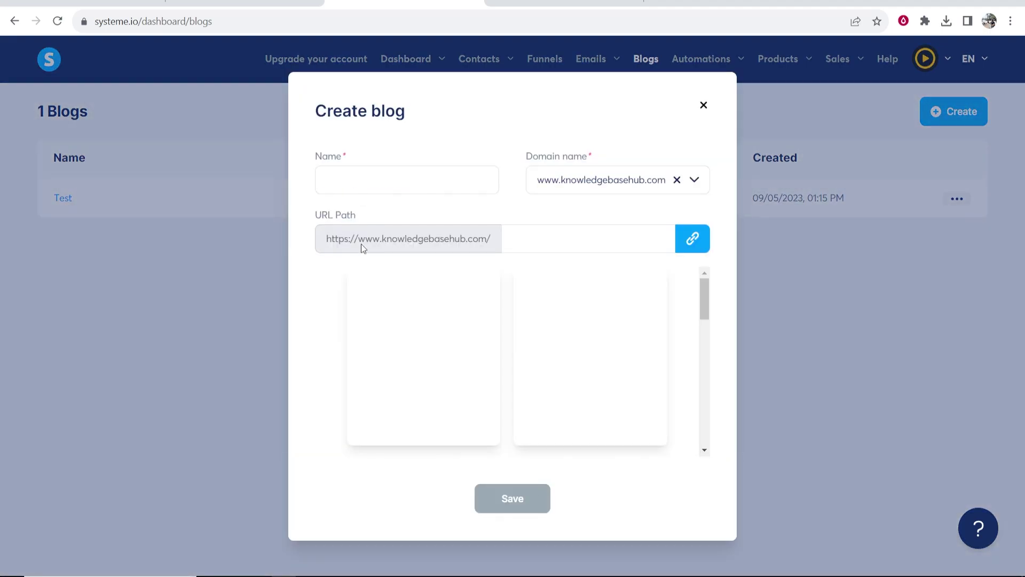
pyautogui.click(693, 180)
pyautogui.click(663, 128)
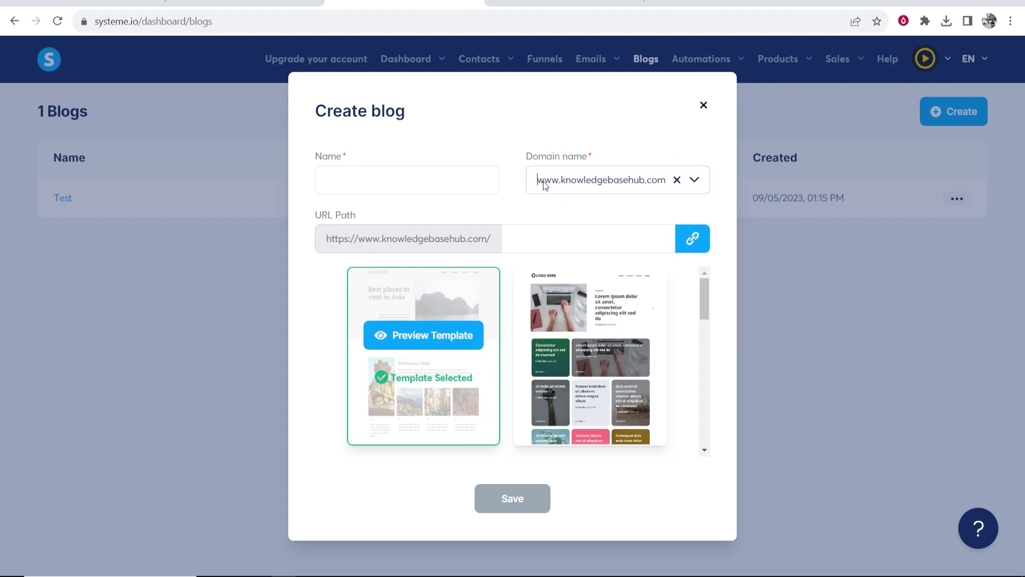
pyautogui.moveTo(535, 180); pyautogui.dragTo(677, 186)
pyautogui.click(676, 186)
pyautogui.click(641, 161)
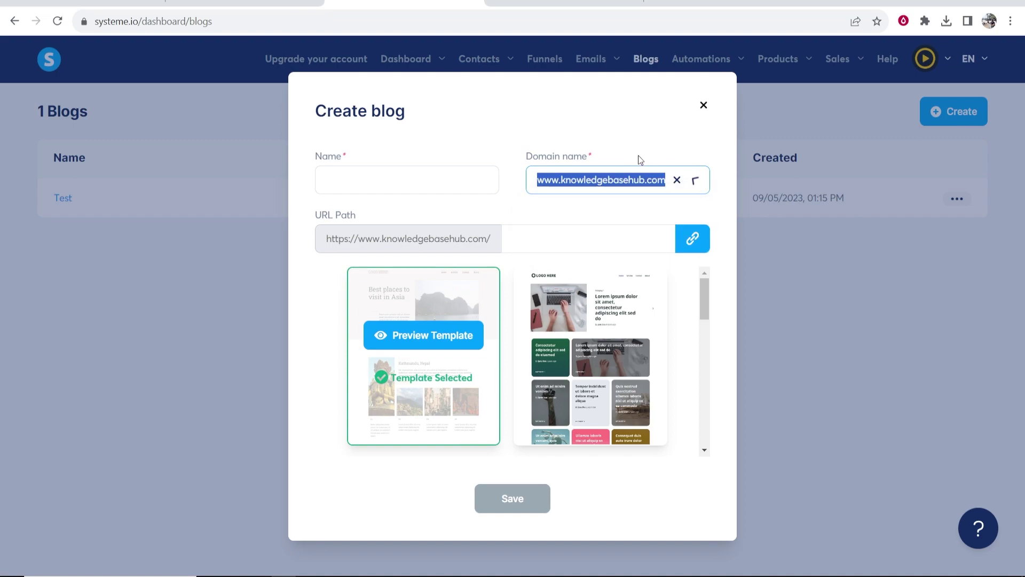
pyautogui.click(651, 180)
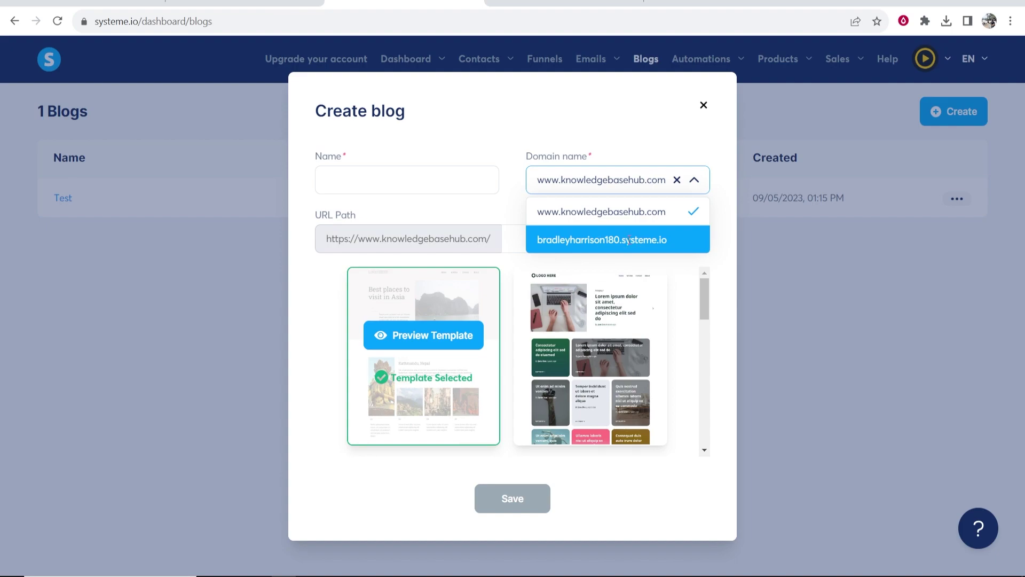
# Set the new blog's domain to the account's free systeme.io subdomain.
pyautogui.click(562, 241)
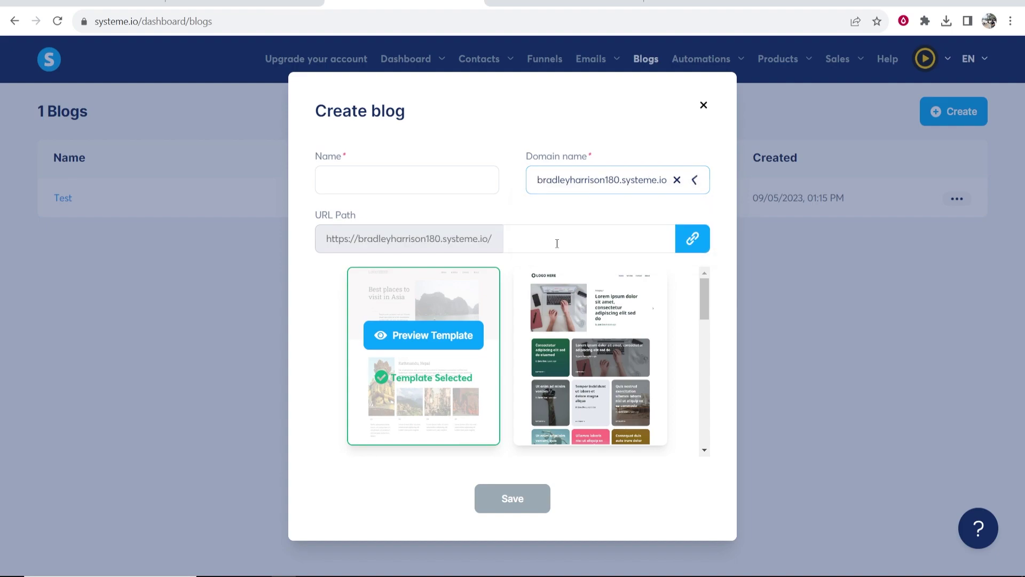
pyautogui.moveTo(535, 184); pyautogui.dragTo(622, 182)
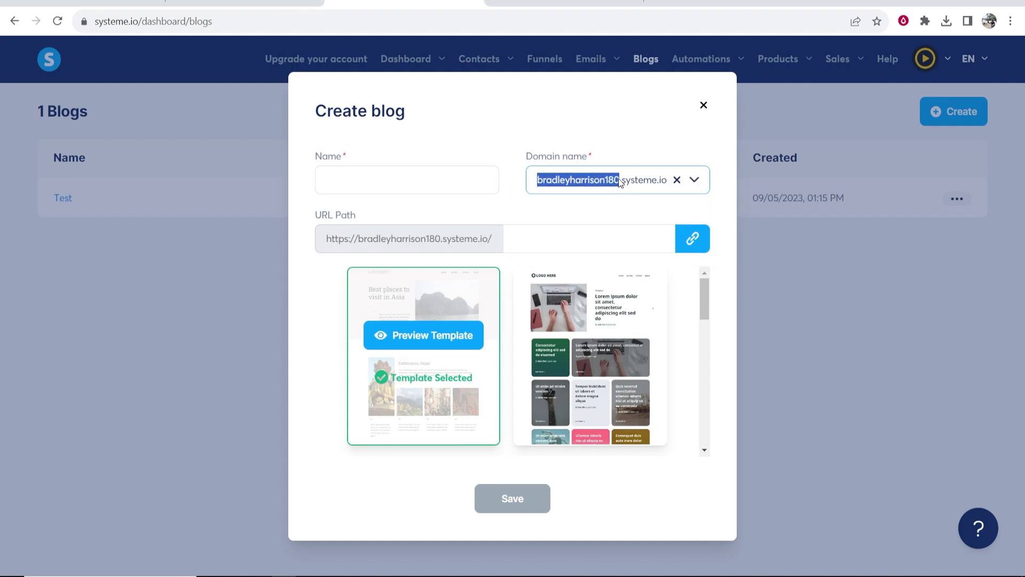
pyautogui.click(623, 181)
pyautogui.click(622, 180)
pyautogui.click(624, 181)
pyautogui.click(623, 180)
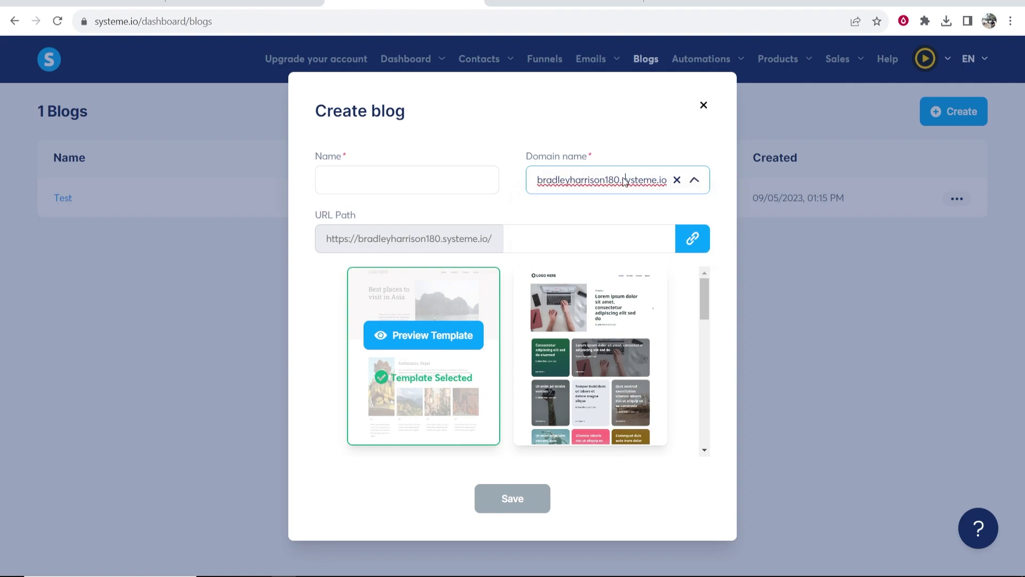
pyautogui.moveTo(621, 180); pyautogui.dragTo(536, 184)
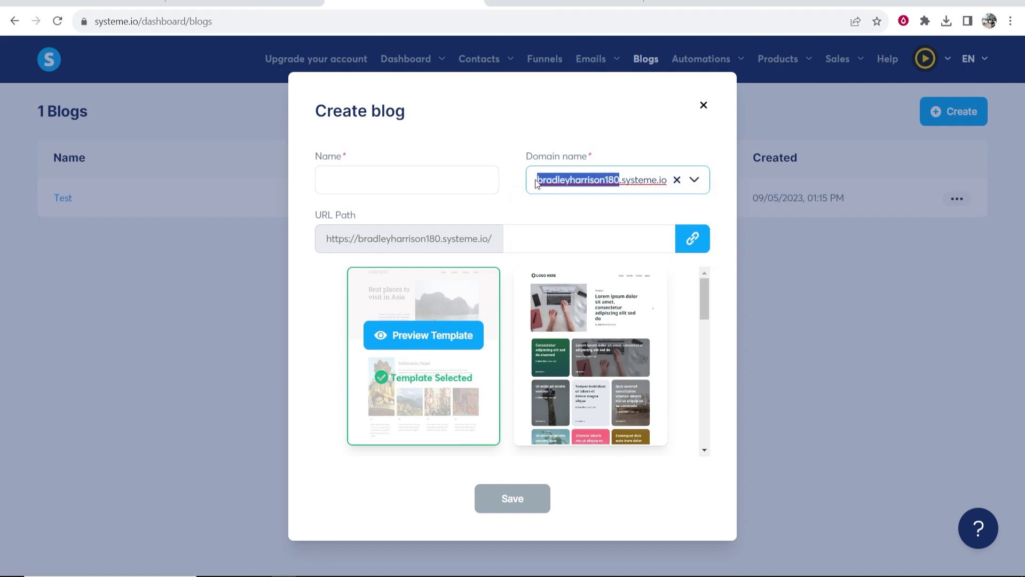
pyautogui.click(582, 128)
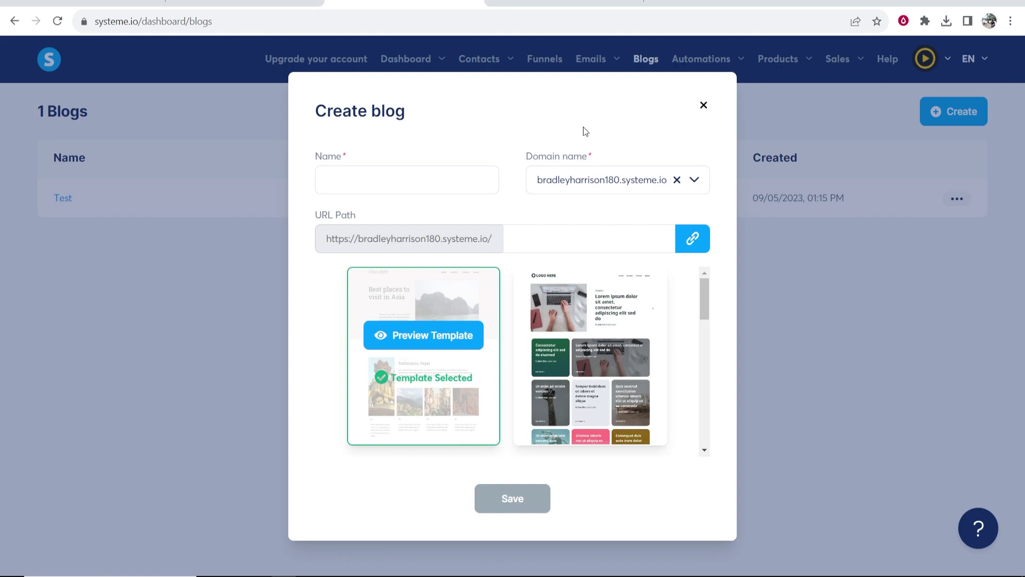
# Name the new blog 'YouTube Tutorial'.
pyautogui.click(381, 175)
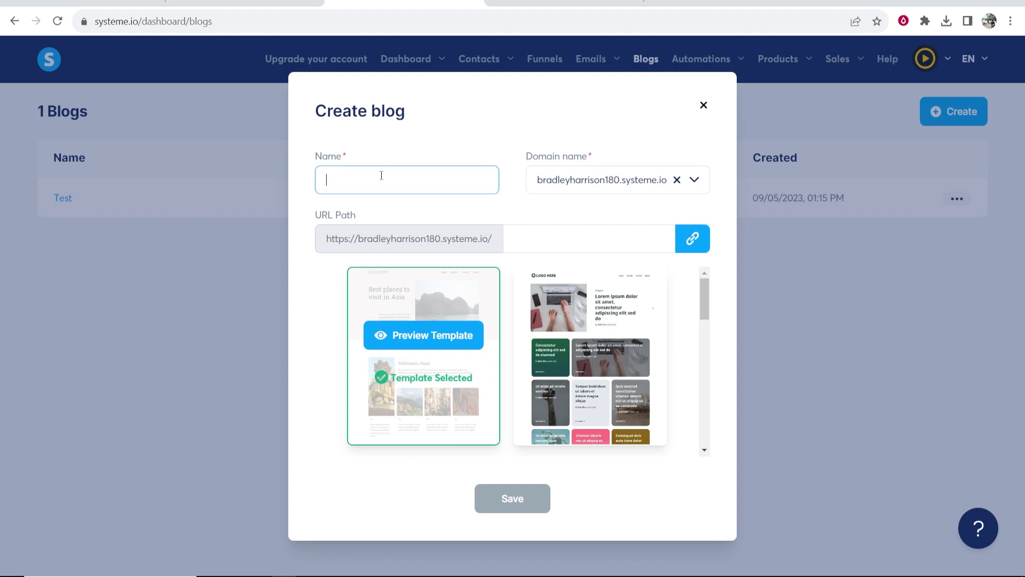
pyautogui.write('YouTu')
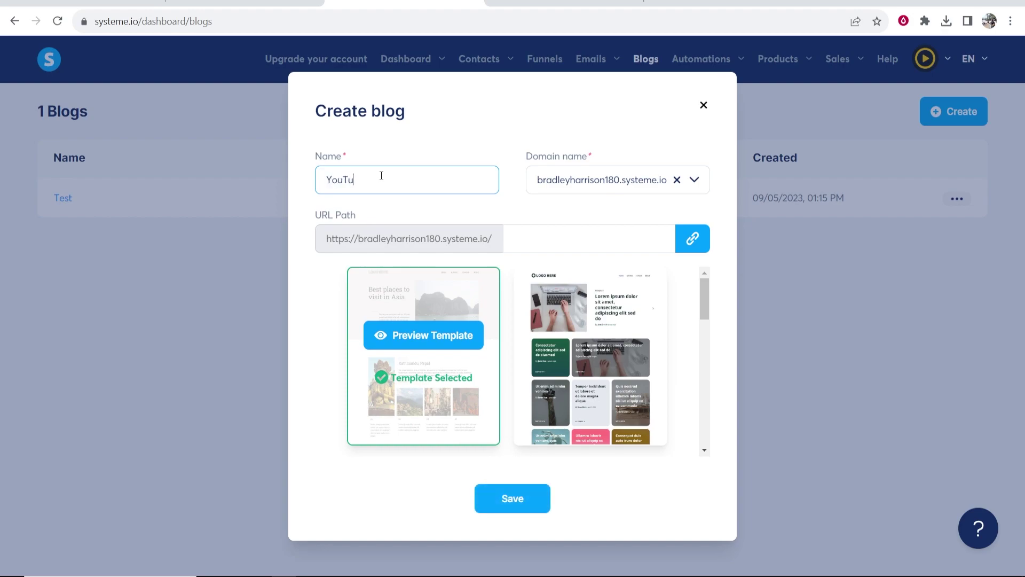
pyautogui.write('be Tutorial')
# Choose the Explore the Universe Today! template and save, hitting the plan's blog limit.
pyautogui.moveTo(585, 276)
pyautogui.scroll(-6, 551, 294)
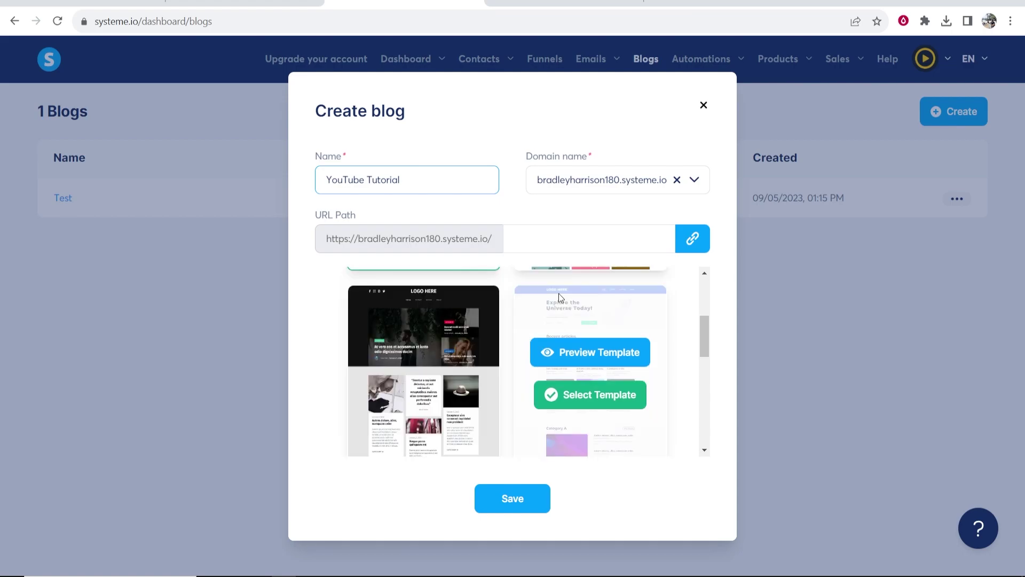
pyautogui.scroll(-5, 645, 320)
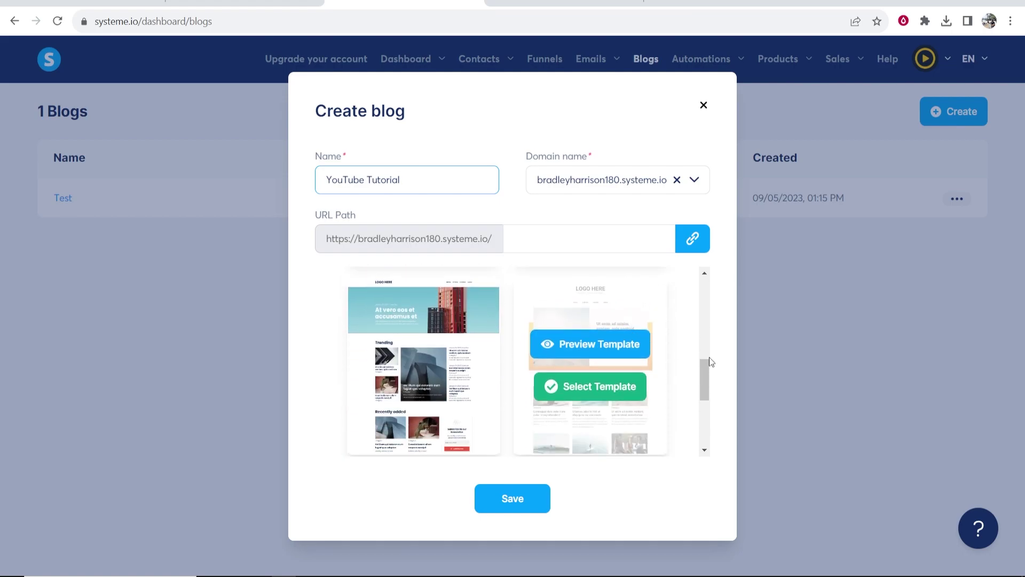
pyautogui.scroll(5, 641, 350)
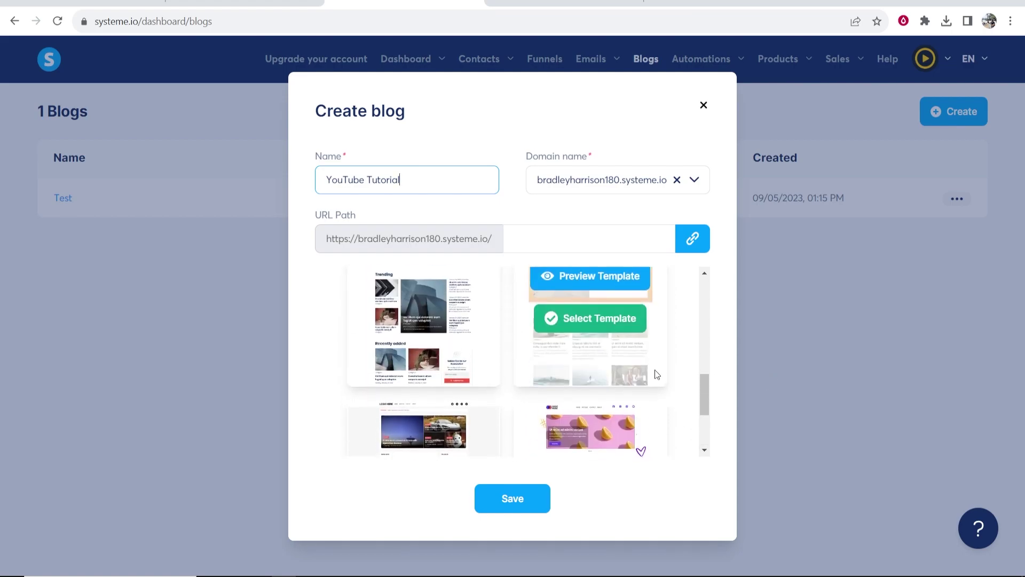
pyautogui.scroll(1, 672, 371)
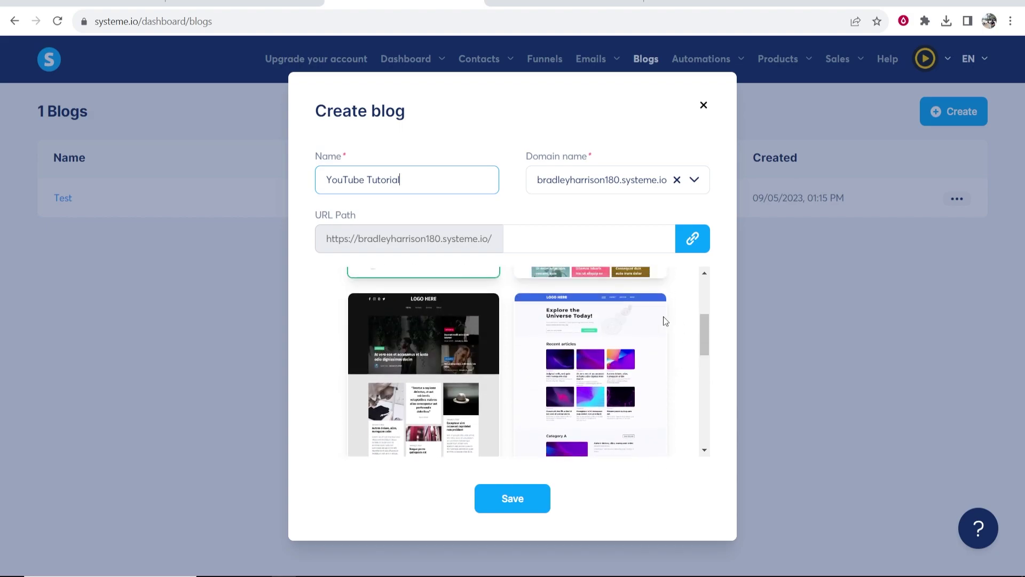
pyautogui.moveTo(582, 327)
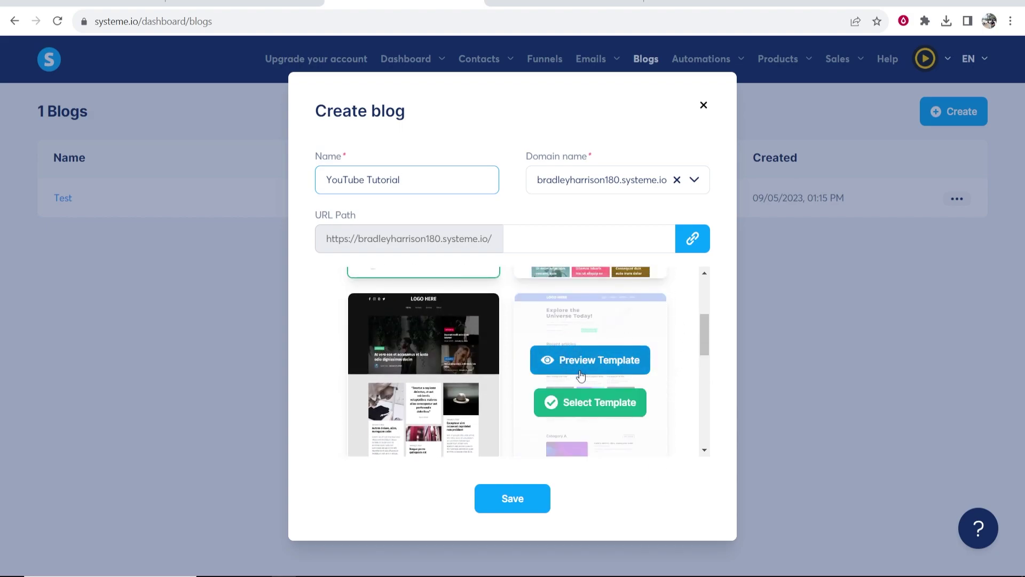
pyautogui.moveTo(613, 376)
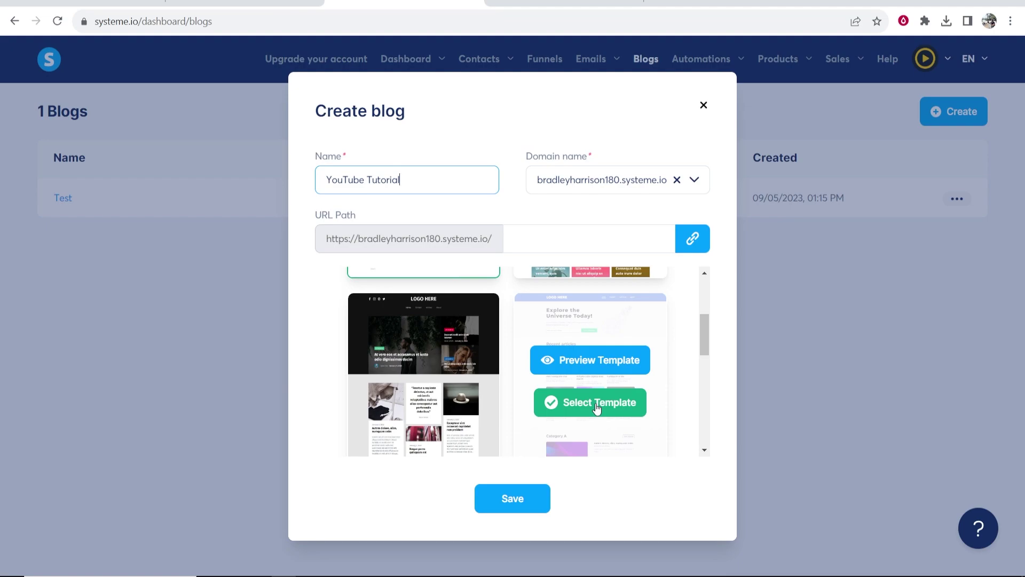
pyautogui.click(574, 405)
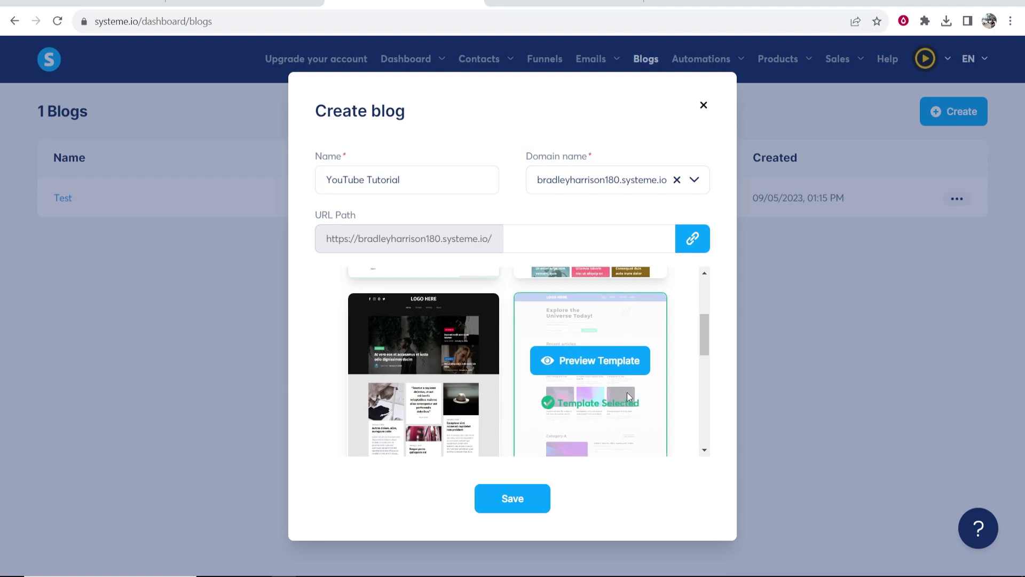
pyautogui.click(505, 508)
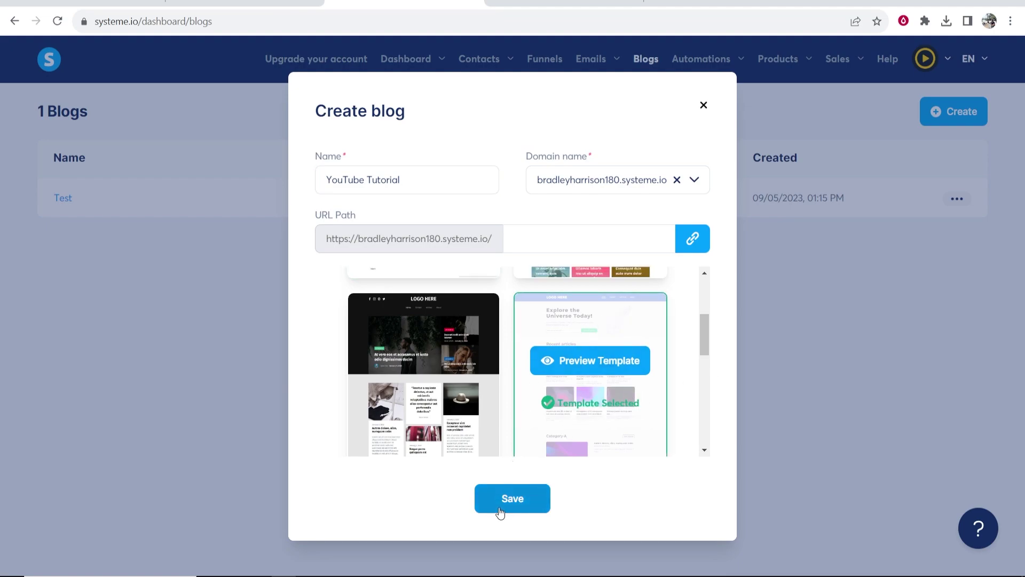
pyautogui.moveTo(626, 547); pyautogui.dragTo(380, 550)
# Remove the old Test blog, then save the YouTube Tutorial blog successfully.
pyautogui.click(607, 547)
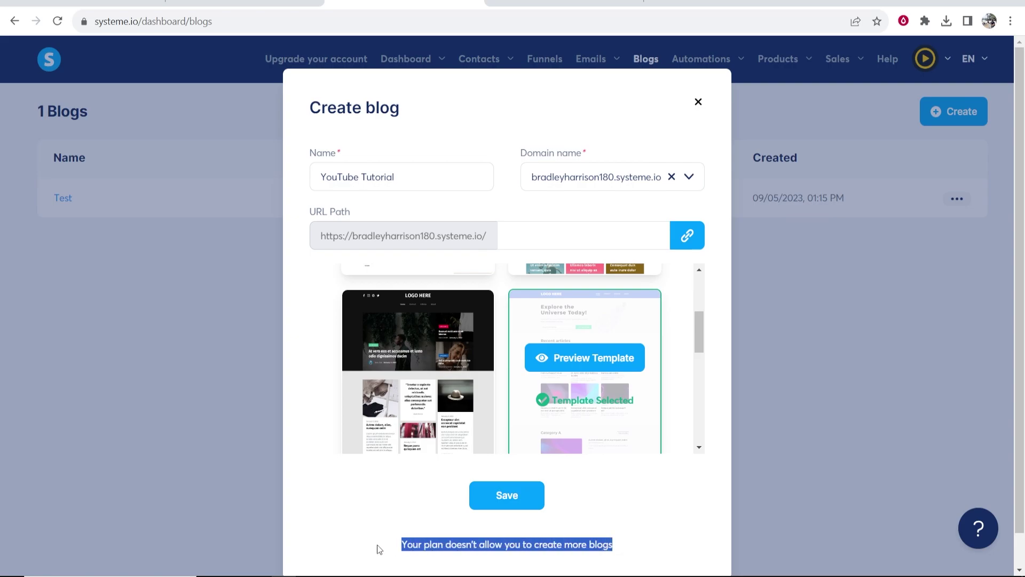
pyautogui.click(698, 102)
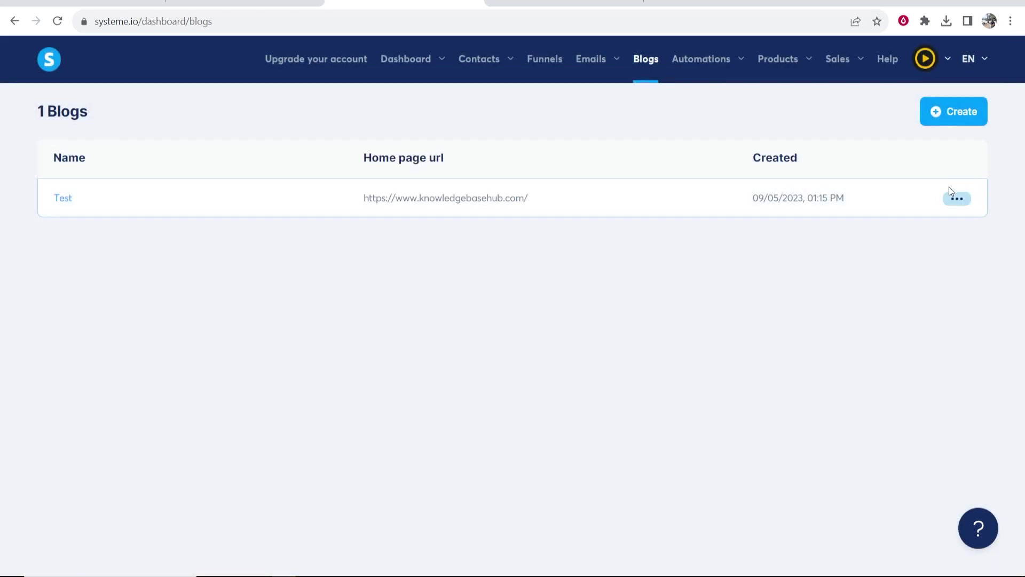
pyautogui.click(953, 199)
pyautogui.click(906, 306)
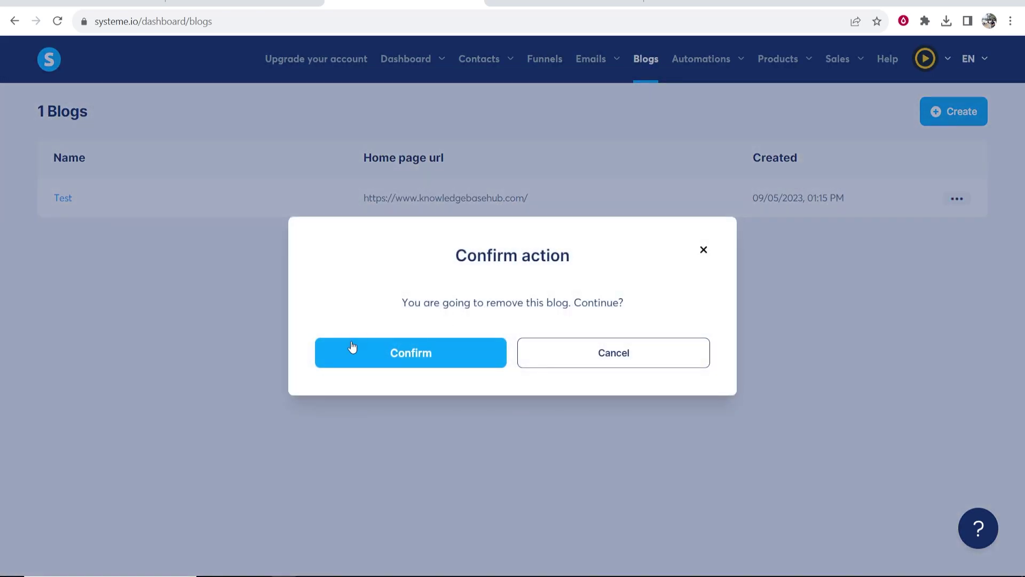
pyautogui.click(423, 353)
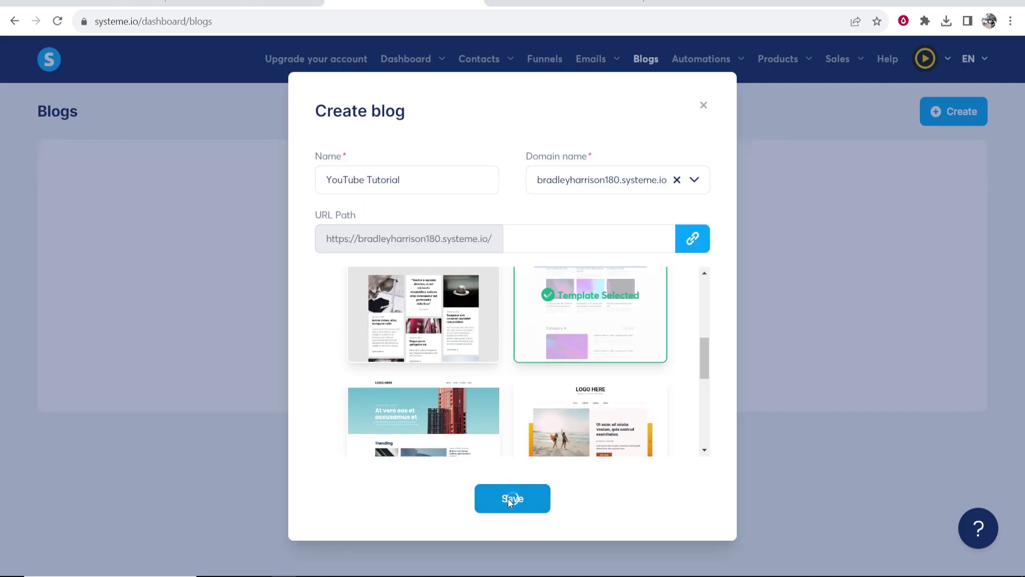
pyautogui.click(507, 498)
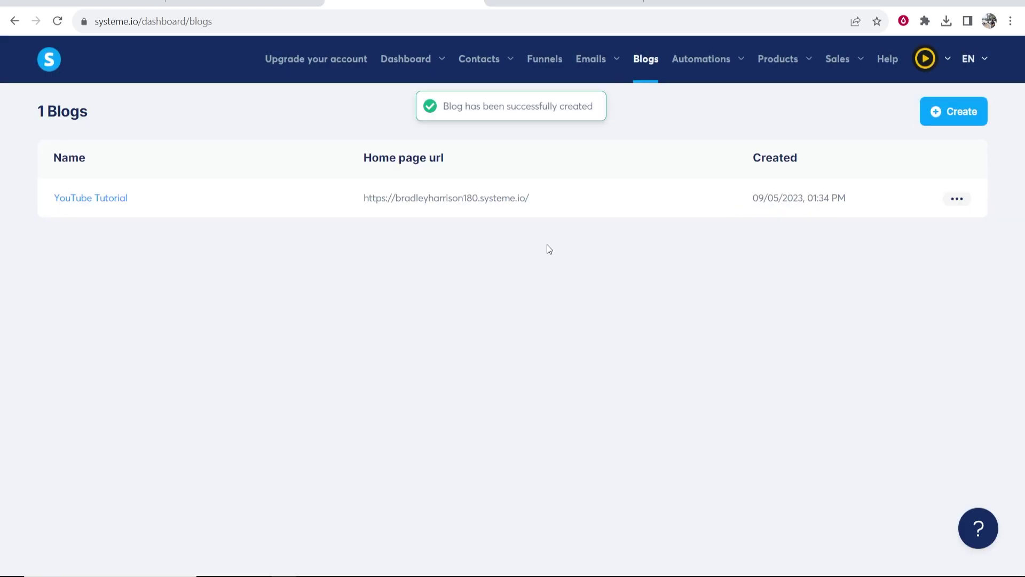
# Open the YouTube Tutorial blog's posts list with its 9 sample posts.
pyautogui.moveTo(359, 197); pyautogui.dragTo(529, 198)
pyautogui.click(518, 205)
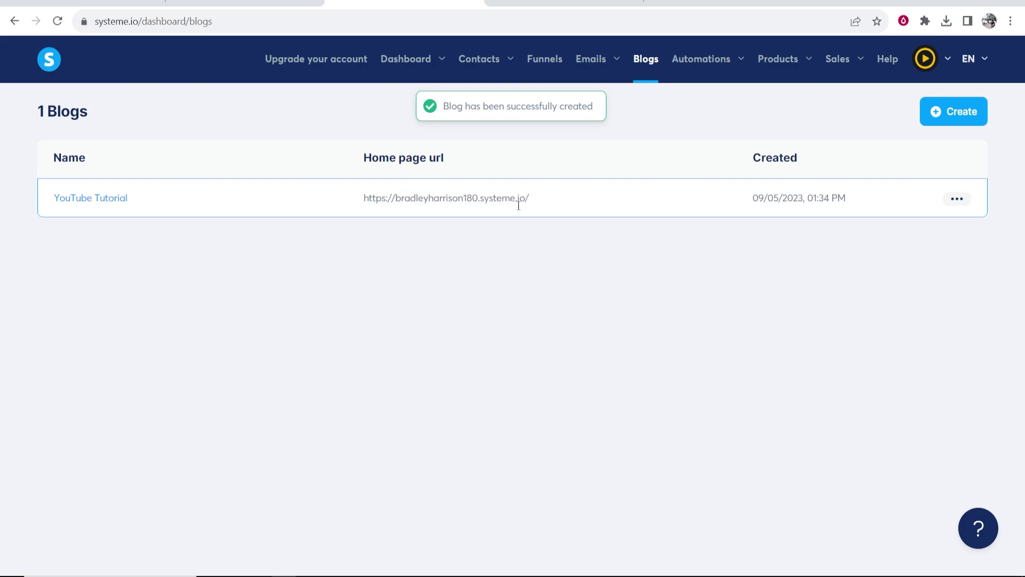
pyautogui.click(78, 202)
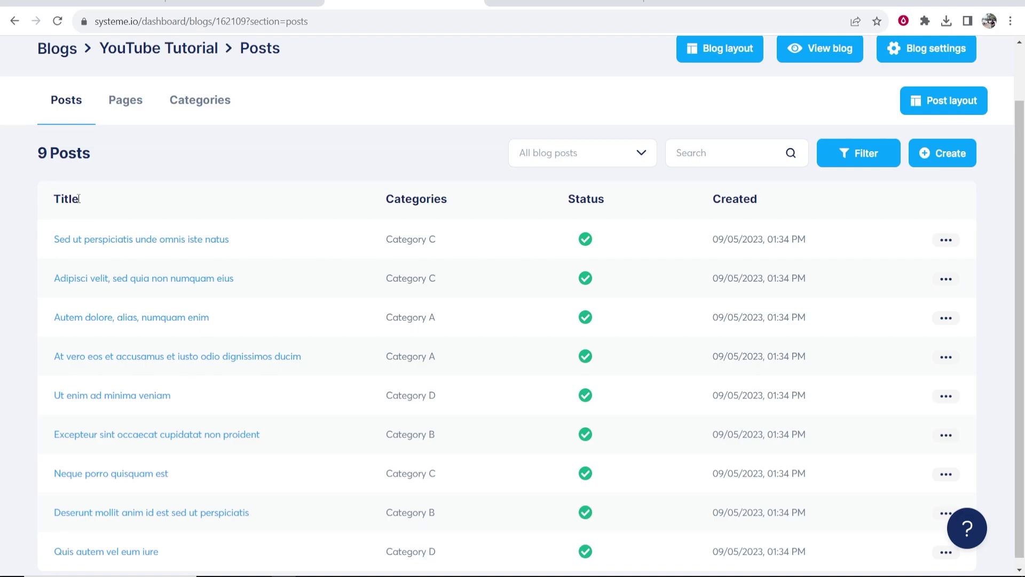
pyautogui.scroll(2, 126, 195)
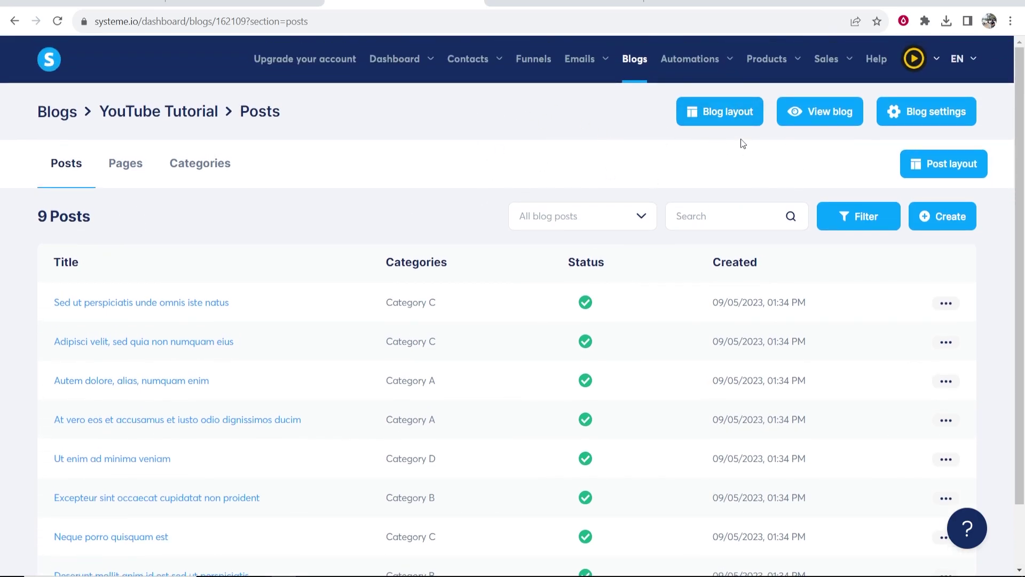
# Open the live blog in a new tab and browse its home page sections.
pyautogui.click(829, 120)
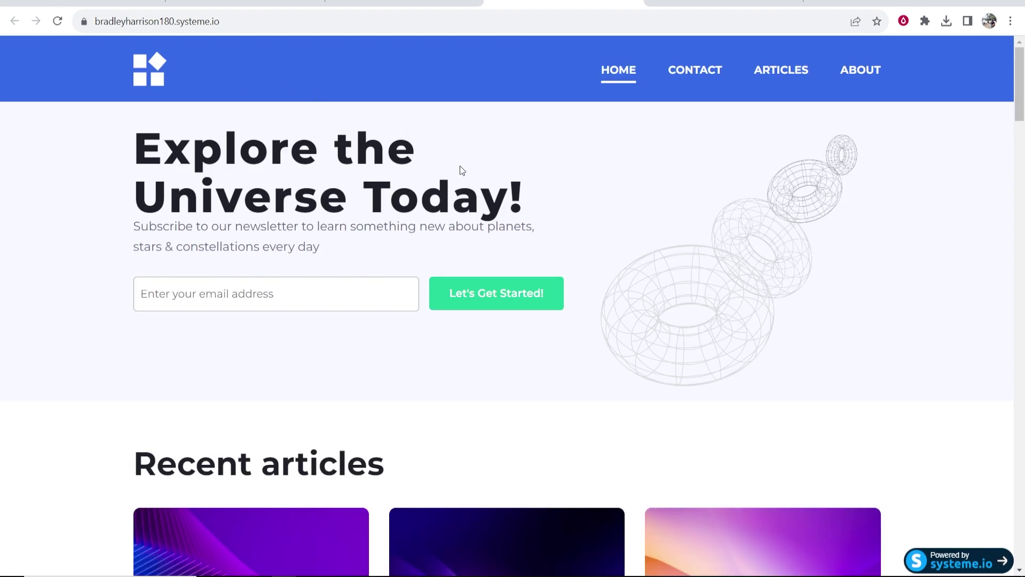
pyautogui.scroll(-12, 445, 93)
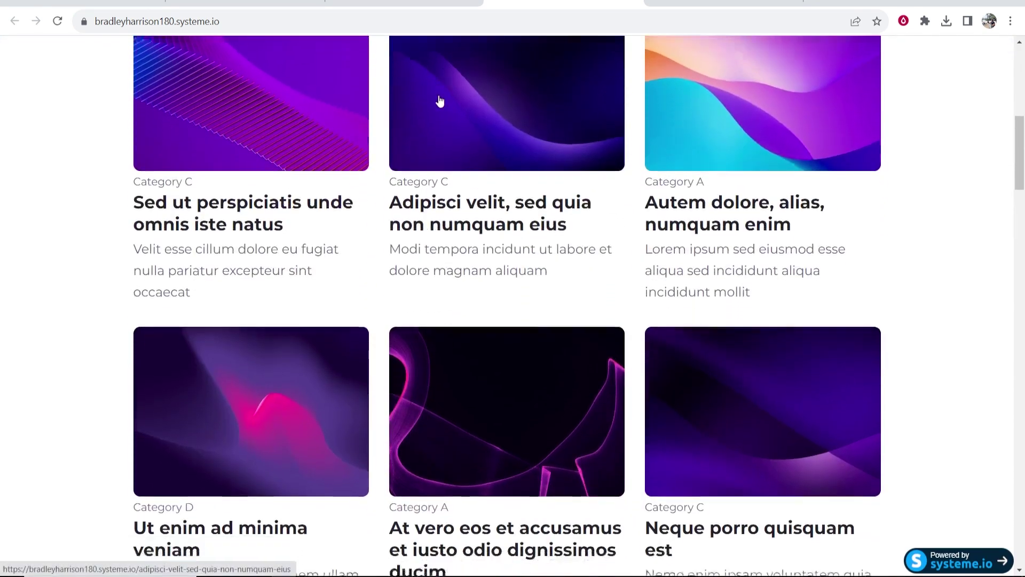
pyautogui.scroll(-9, 433, 133)
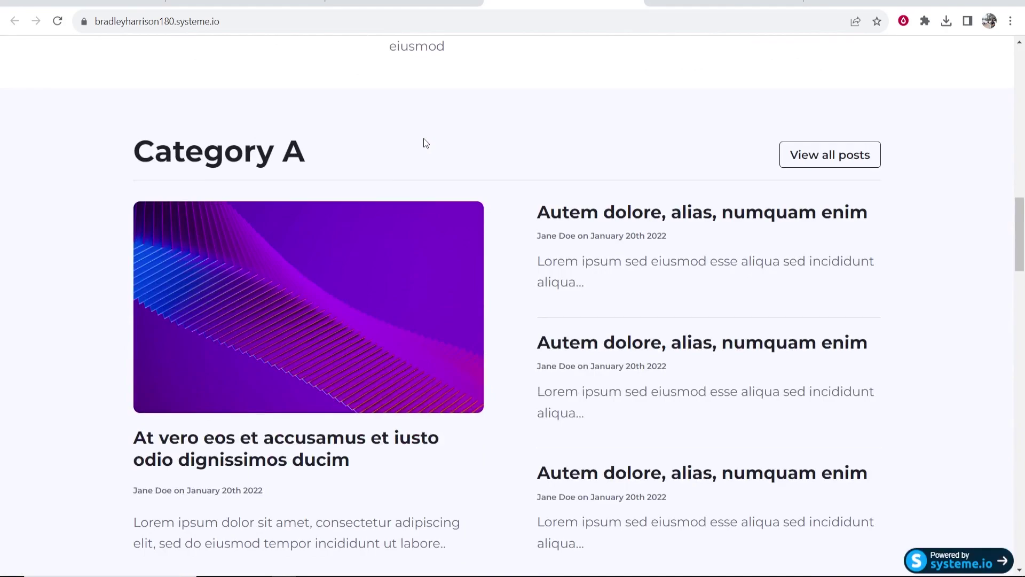
pyautogui.scroll(-12, 454, 150)
pyautogui.scroll(17, 576, 160)
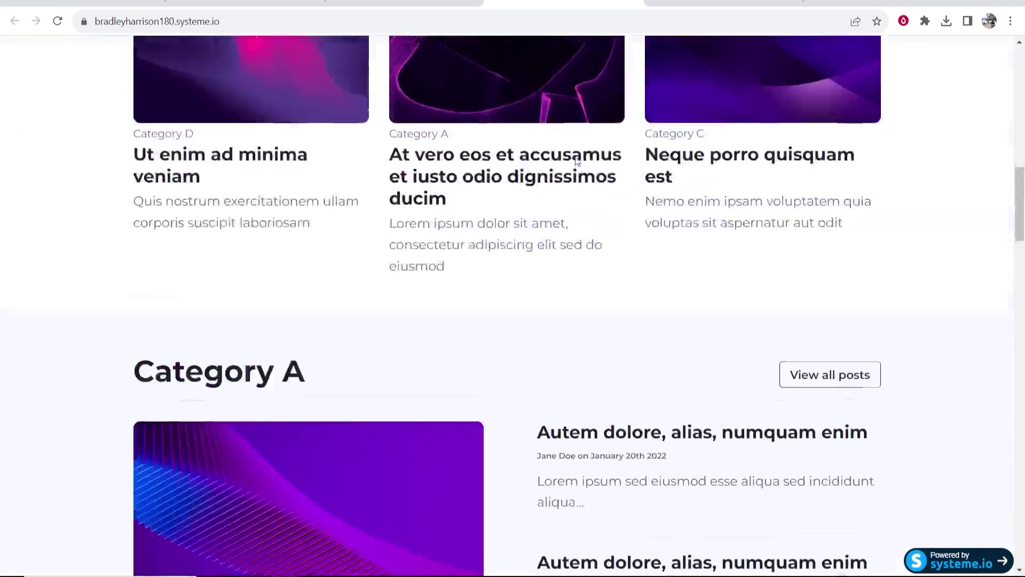
pyautogui.scroll(15, 577, 160)
pyautogui.moveTo(149, 144); pyautogui.dragTo(507, 199)
pyautogui.click(412, 245)
pyautogui.moveTo(413, 245); pyautogui.dragTo(130, 146)
pyautogui.click(131, 146)
pyautogui.moveTo(136, 230); pyautogui.dragTo(525, 239)
pyautogui.click(281, 242)
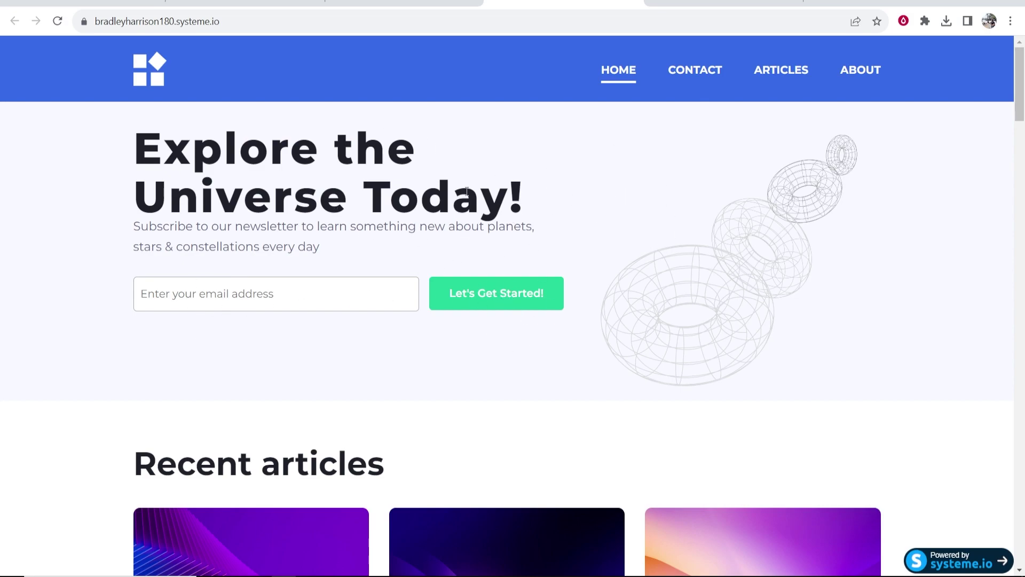
pyautogui.scroll(-1, 427, 203)
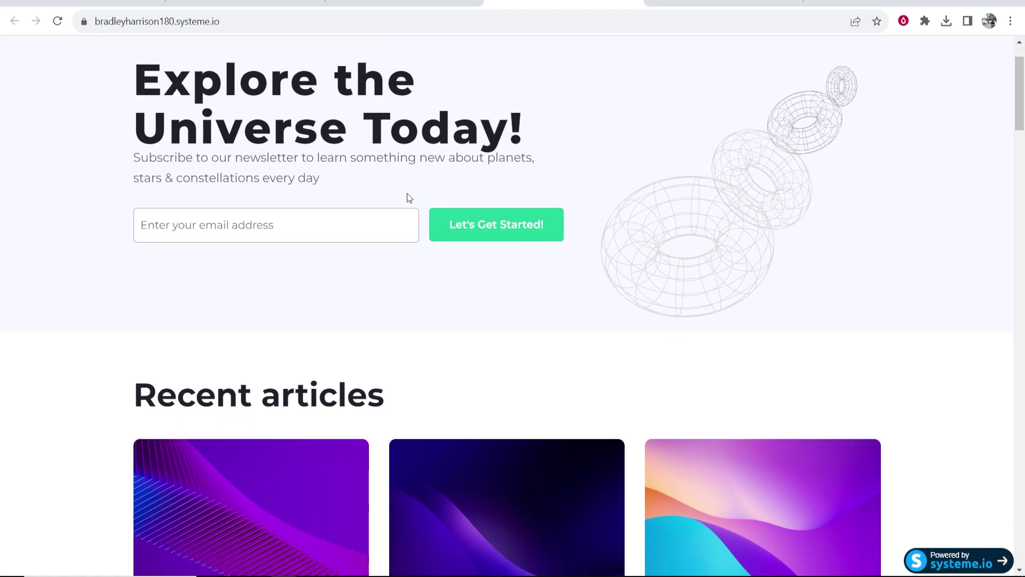
pyautogui.scroll(-3, 408, 197)
pyautogui.moveTo(389, 258); pyautogui.dragTo(134, 257)
pyautogui.click(470, 283)
pyautogui.scroll(-4, 473, 287)
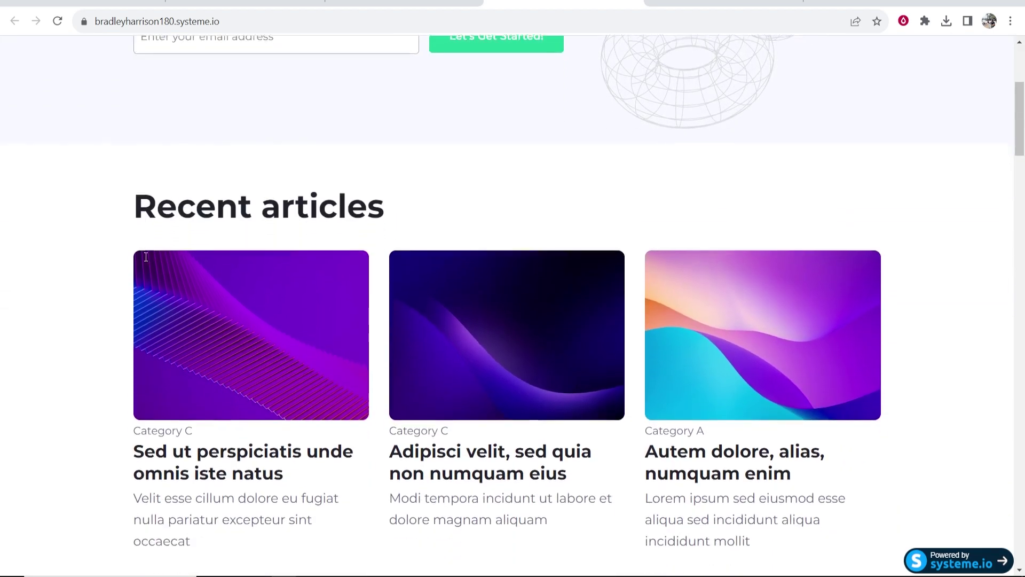
pyautogui.scroll(-10, 472, 287)
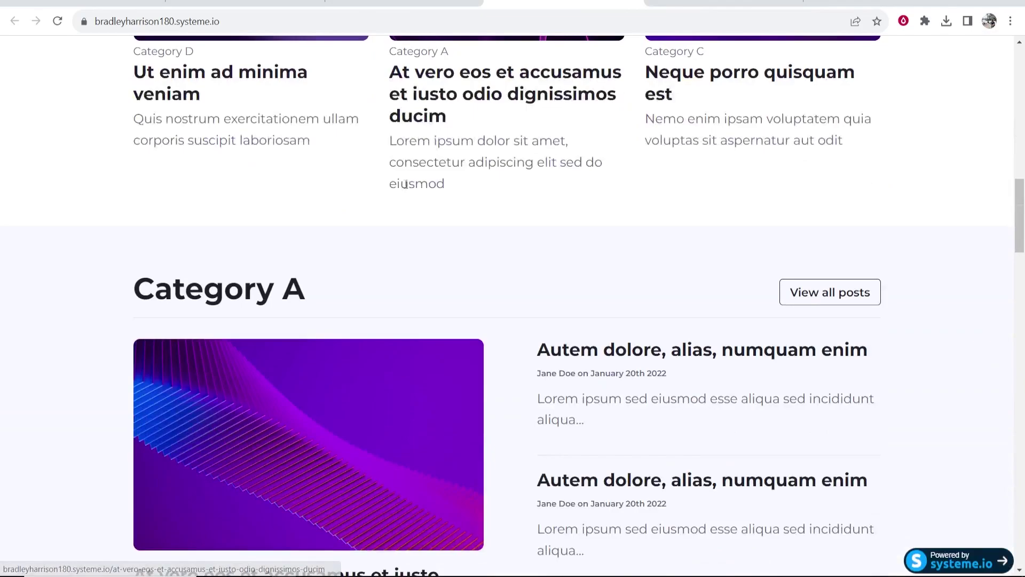
pyautogui.moveTo(298, 295); pyautogui.dragTo(132, 291)
pyautogui.click(494, 280)
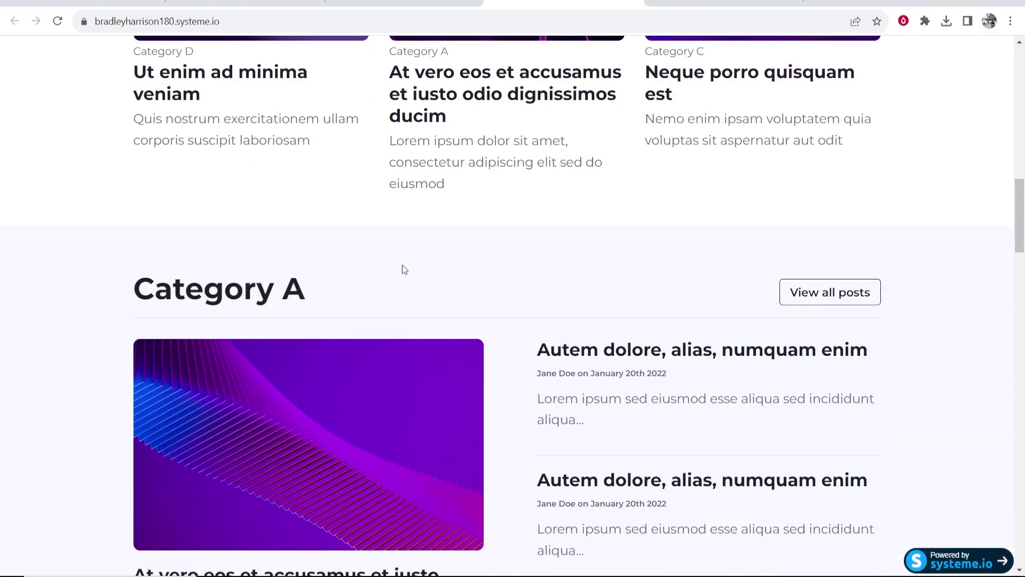
pyautogui.scroll(-3, 373, 193)
pyautogui.scroll(-9, 370, 181)
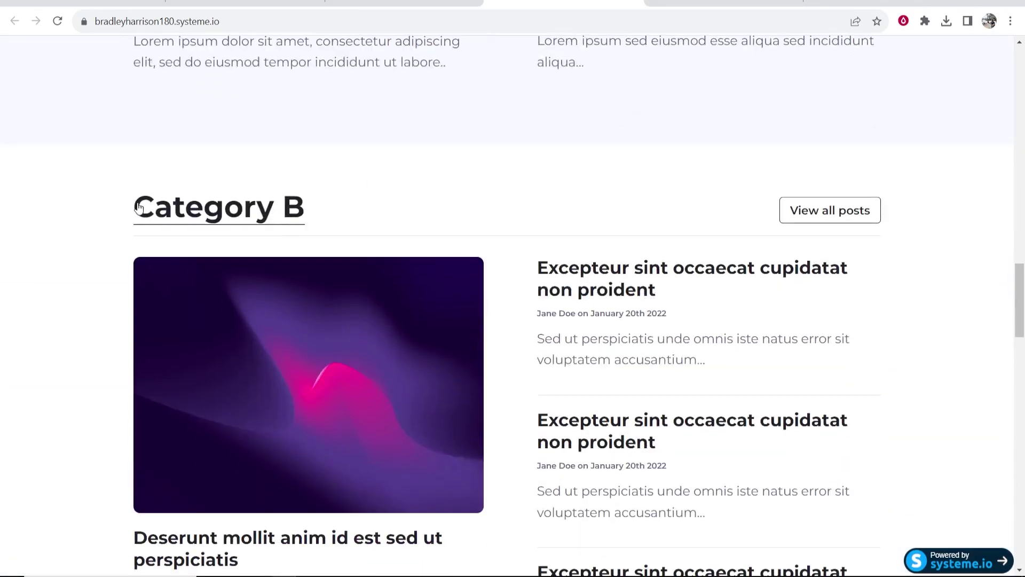
pyautogui.scroll(20, 415, 200)
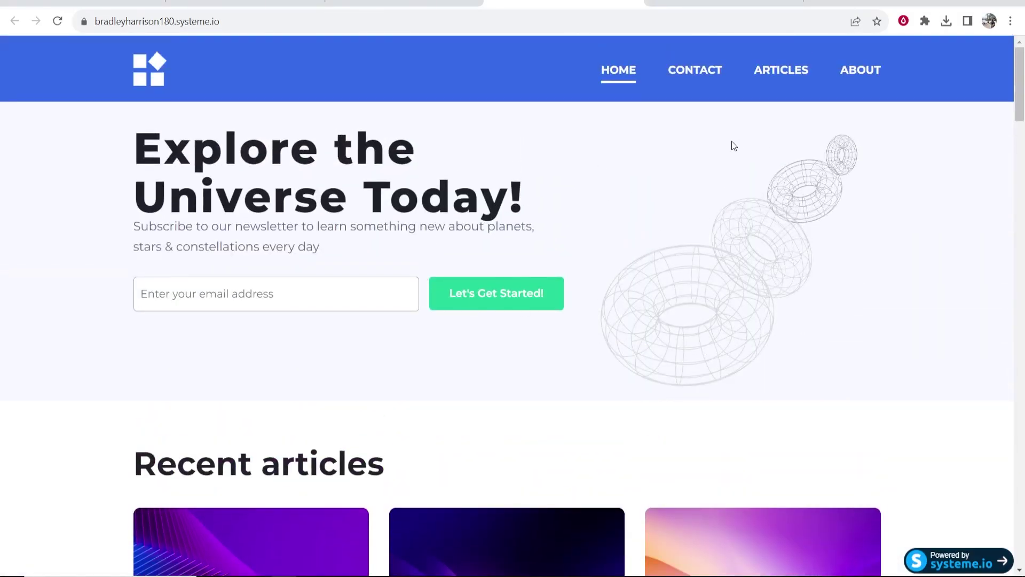
# Visit the blog's Contact, Articles and About pages, then return to the Posts list.
pyautogui.click(695, 72)
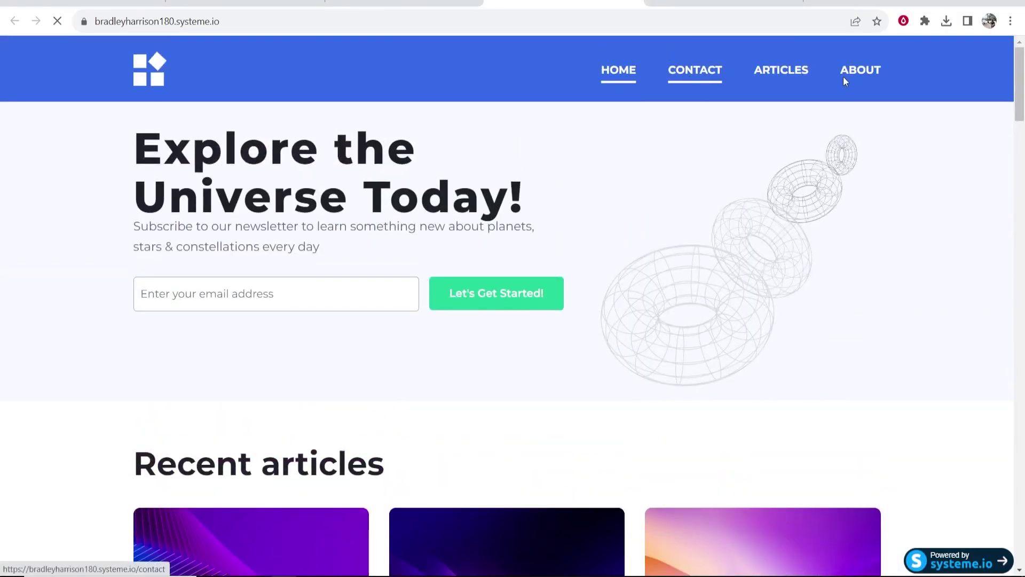
pyautogui.click(798, 71)
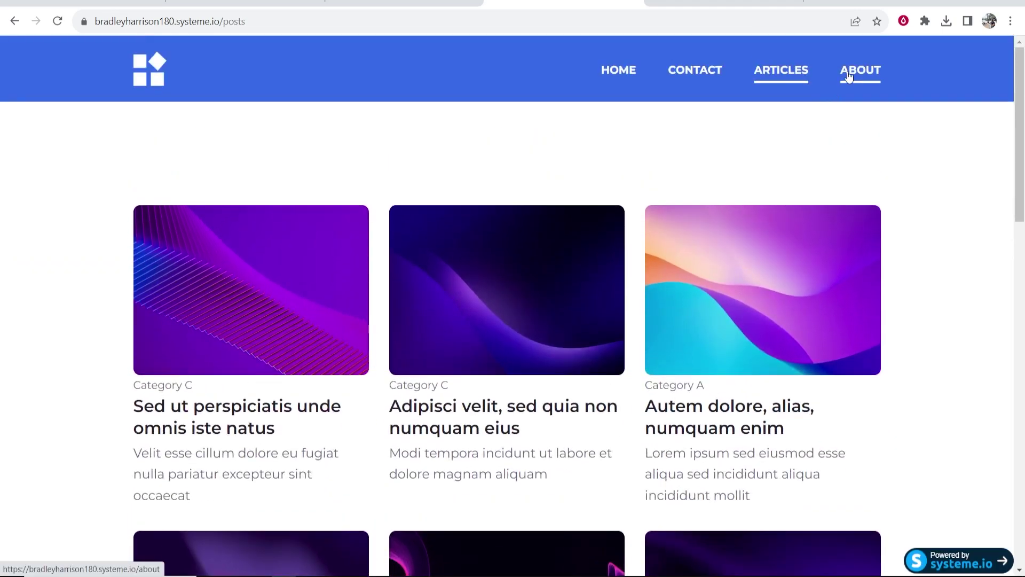
pyautogui.click(849, 74)
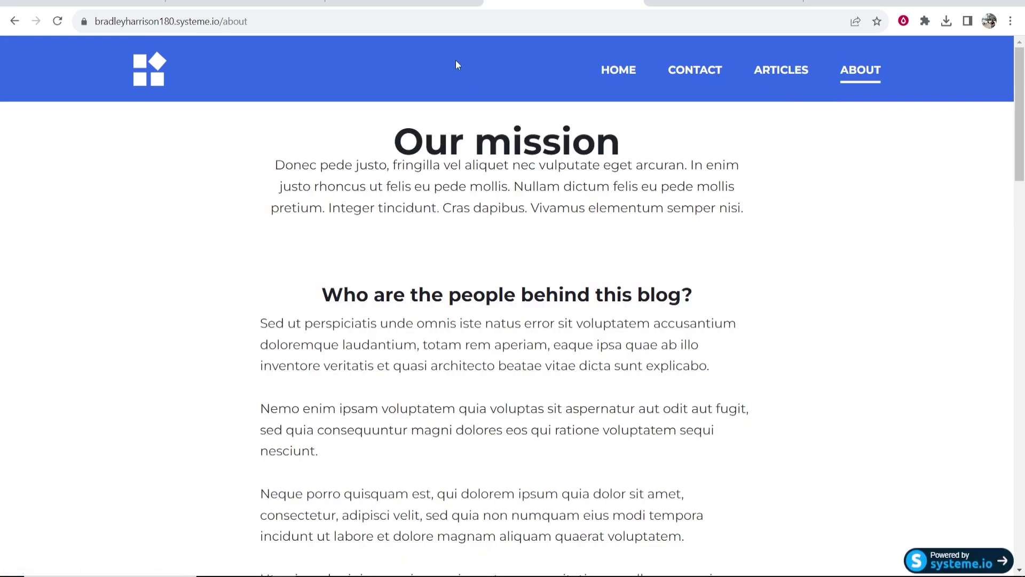
pyautogui.click(402, 3)
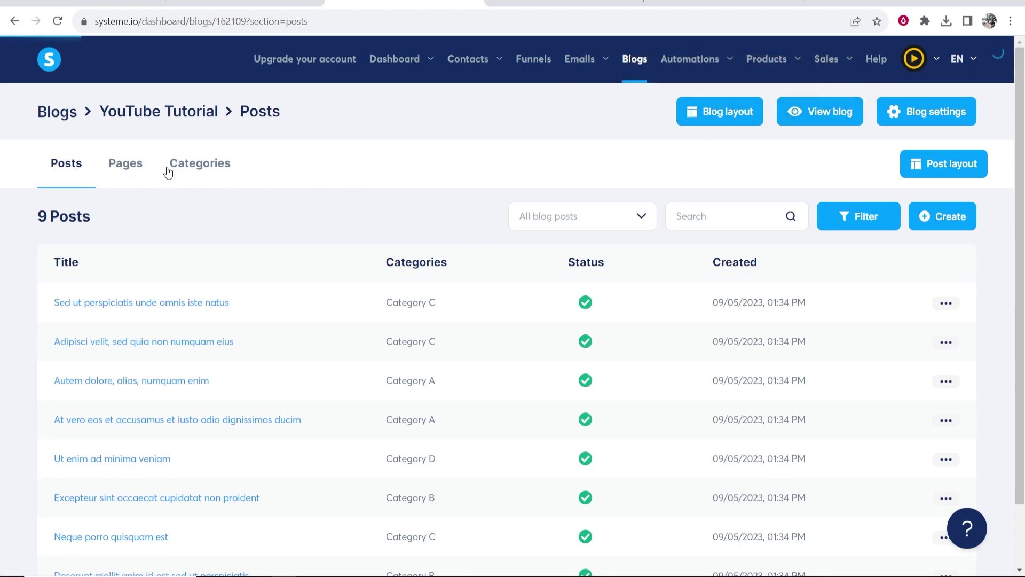
# Switch to the blog's Pages list and open the Home page in the editor.
pyautogui.click(128, 165)
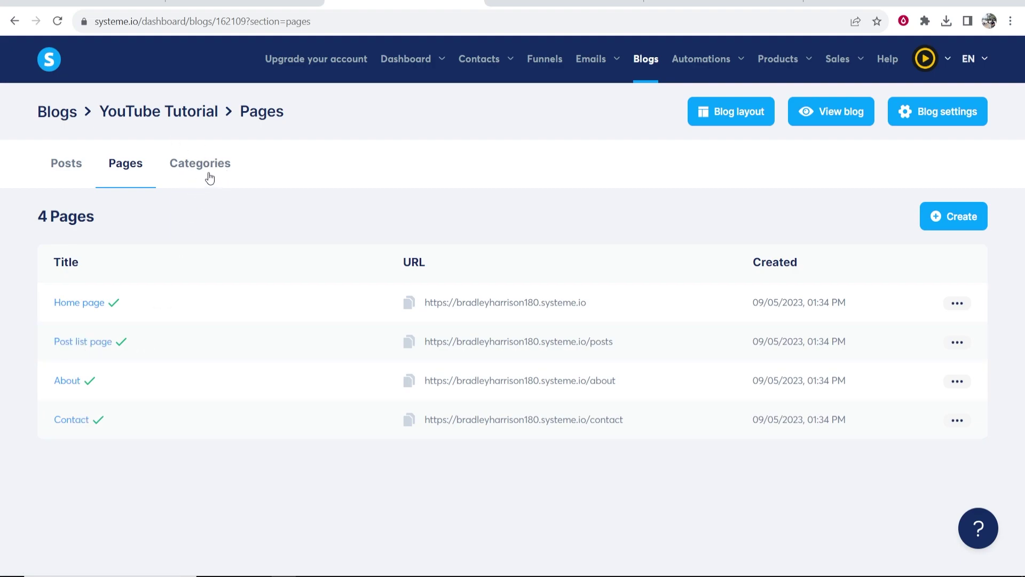
pyautogui.click(62, 309)
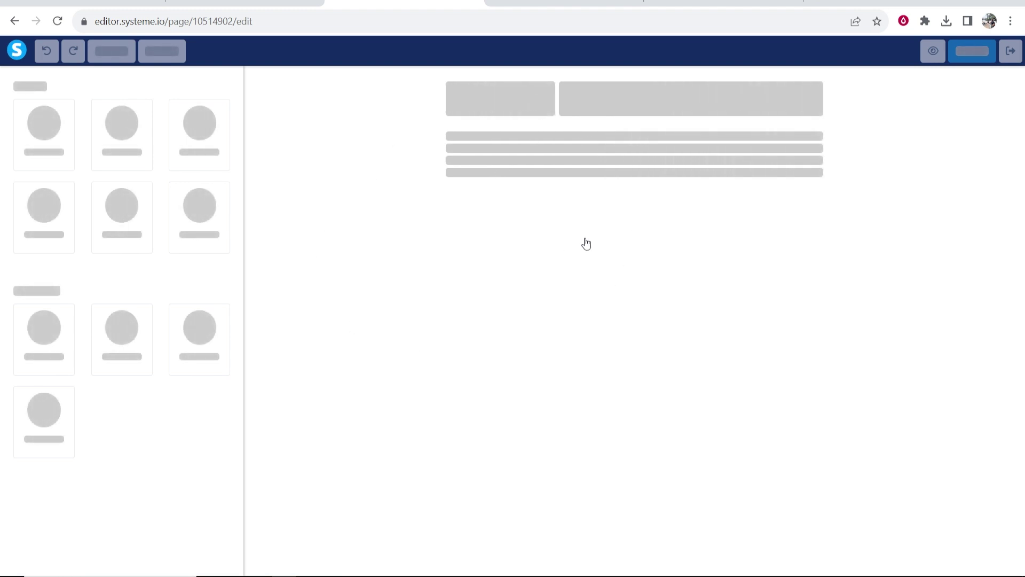
pyautogui.scroll(-5, 654, 380)
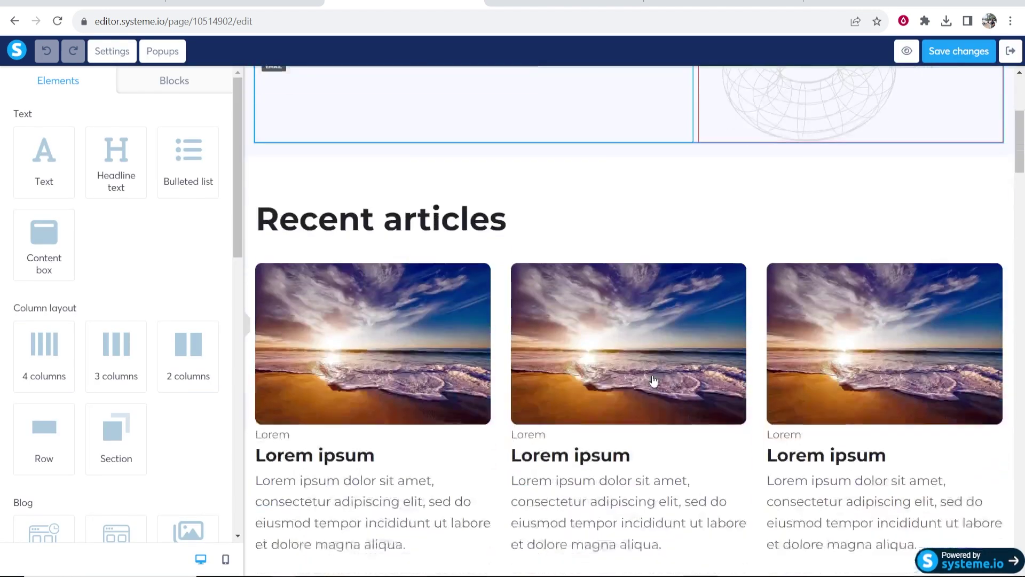
pyautogui.scroll(-1, 653, 381)
pyautogui.scroll(-9, 492, 174)
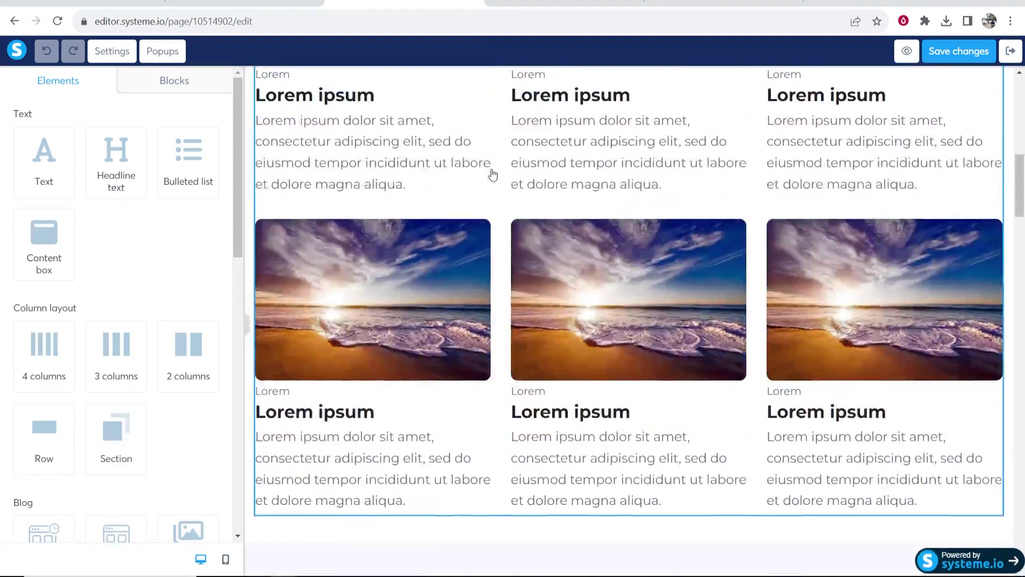
pyautogui.scroll(-9, 474, 436)
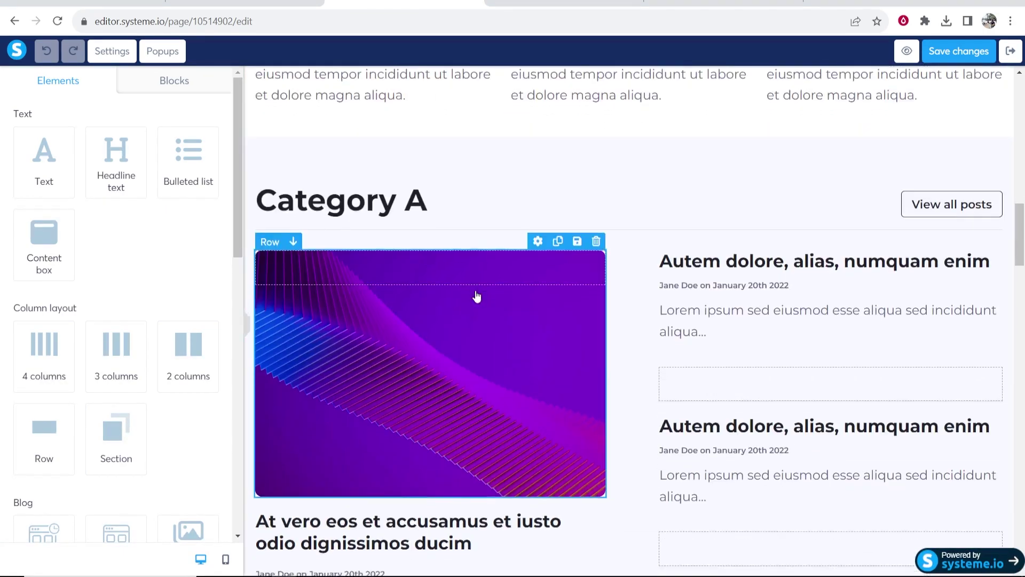
pyautogui.scroll(20, 565, 419)
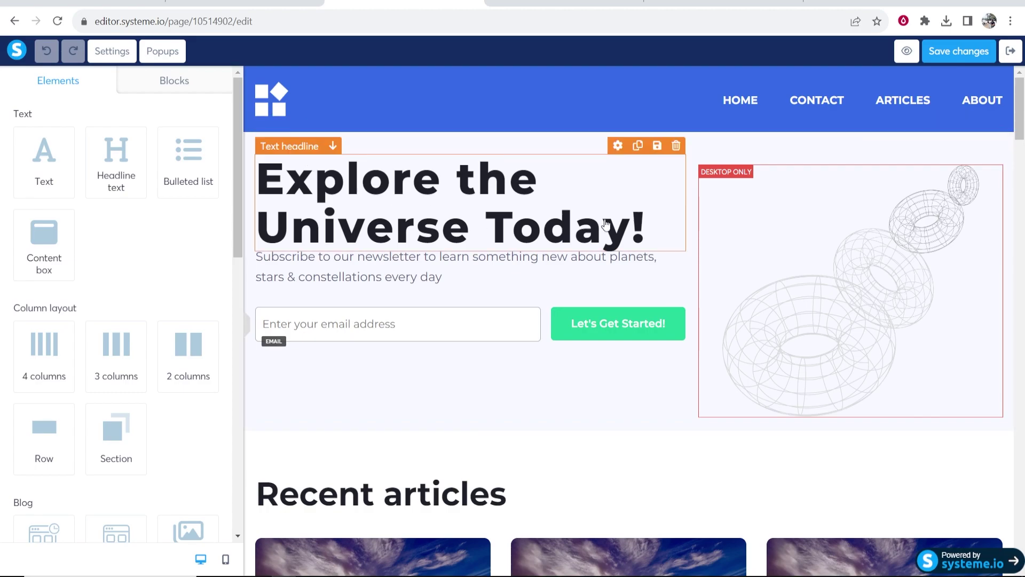
# Replace the hero headline with 'Learn how to grow on YouTube!'.
pyautogui.click(640, 231)
pyautogui.moveTo(657, 229); pyautogui.dragTo(270, 196)
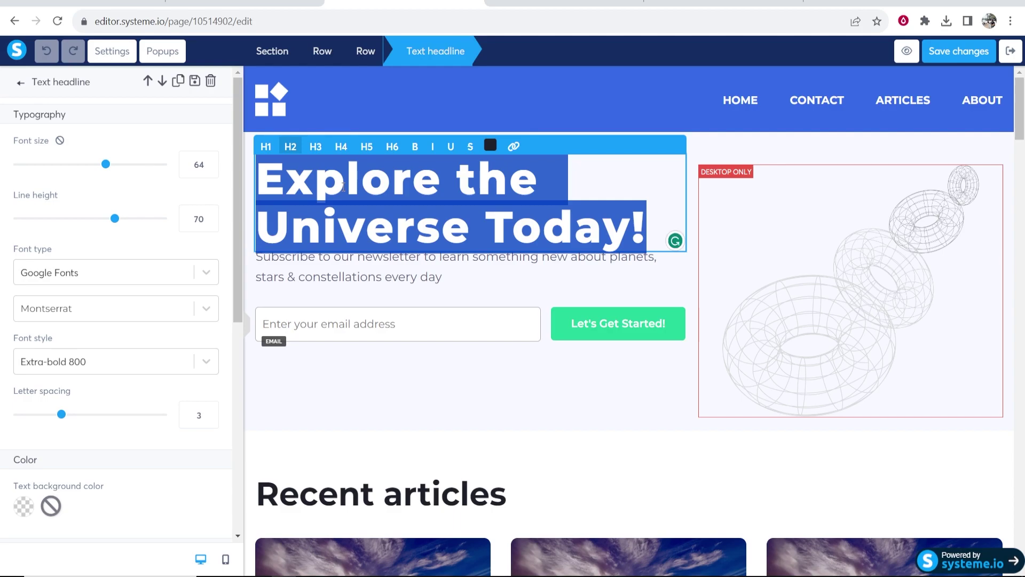
pyautogui.write('Learn how')
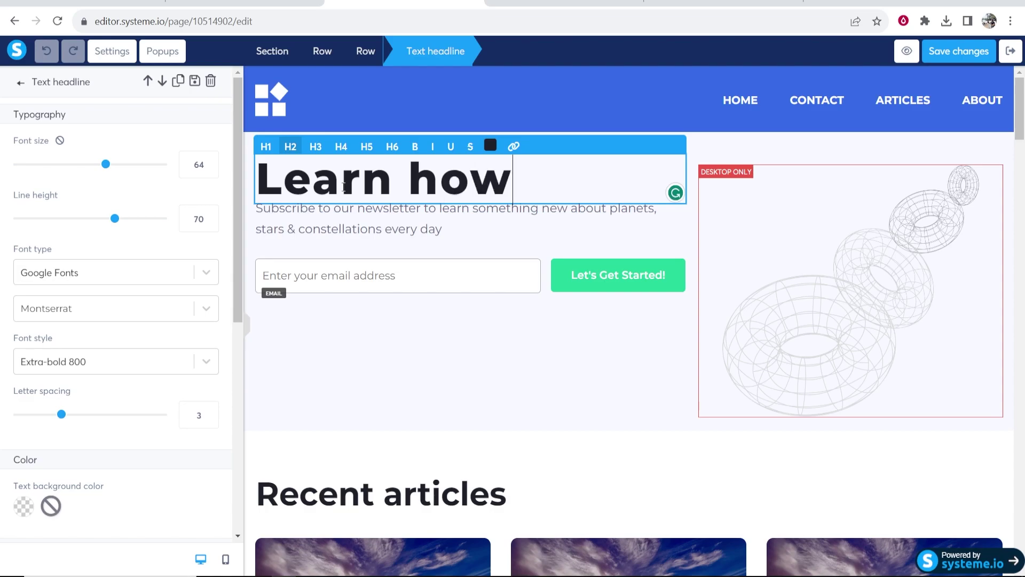
pyautogui.write(' to grow on YouTube!')
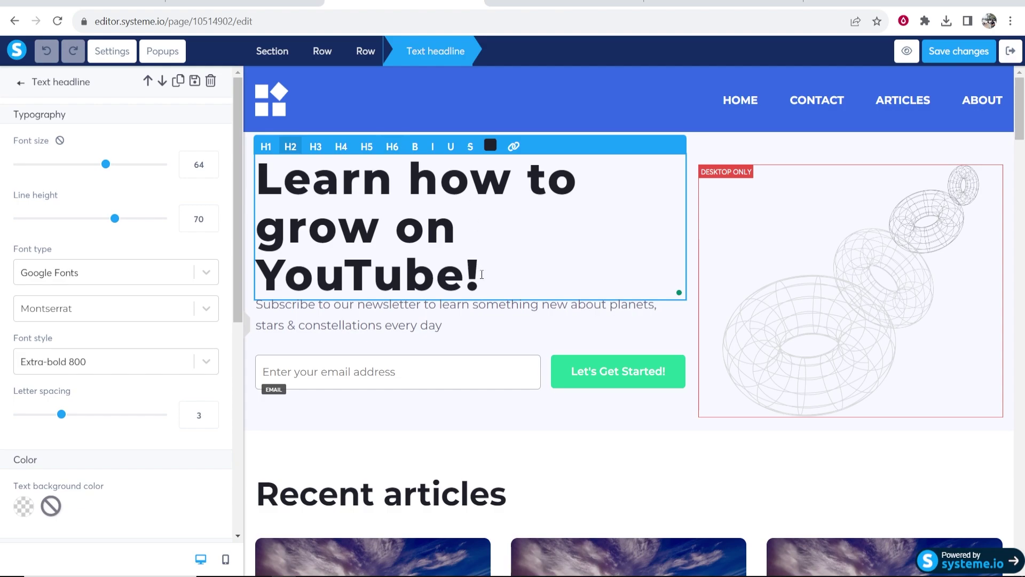
# Set the headline's font size to 54 and line height to 53.
pyautogui.moveTo(482, 274); pyautogui.dragTo(265, 186)
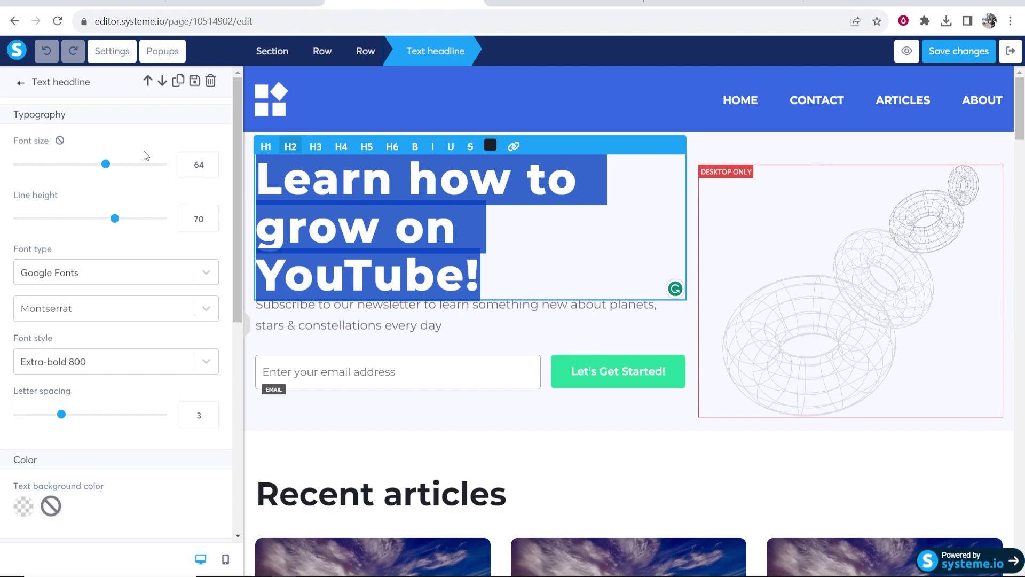
pyautogui.scroll(-7, 144, 156)
pyautogui.scroll(6, 142, 261)
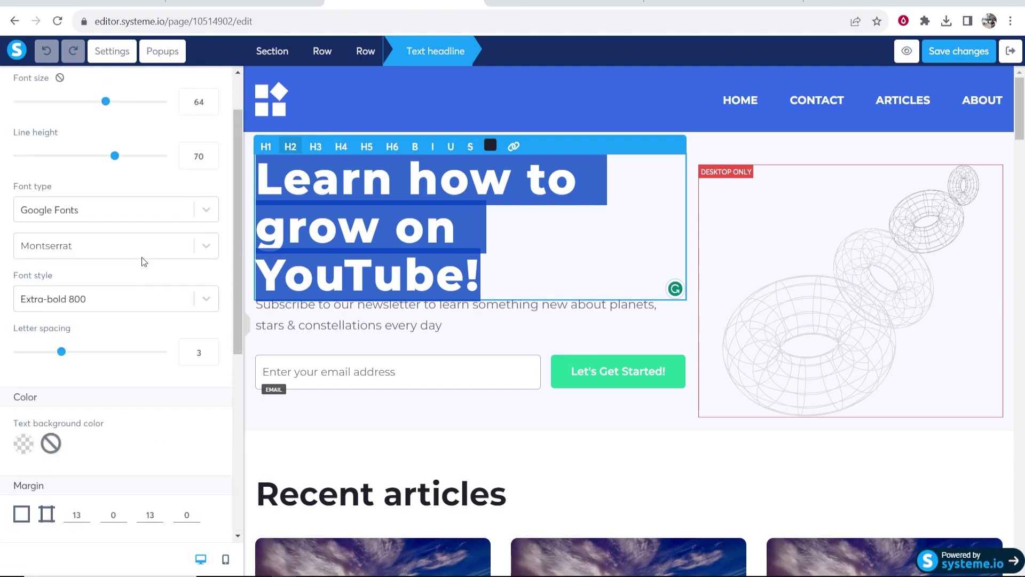
pyautogui.scroll(2, 143, 260)
pyautogui.moveTo(103, 167); pyautogui.dragTo(90, 166)
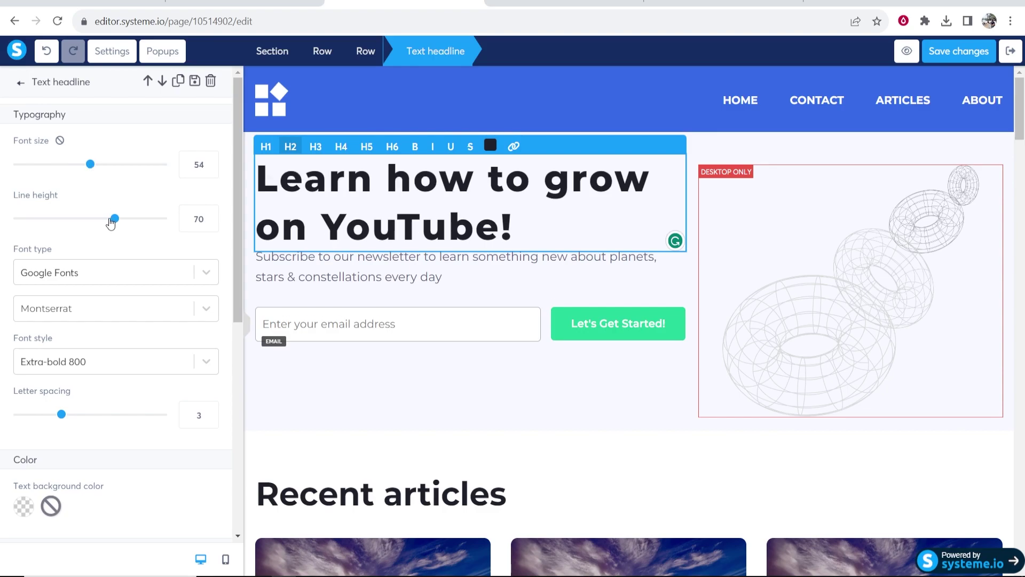
pyautogui.moveTo(111, 223); pyautogui.dragTo(91, 225)
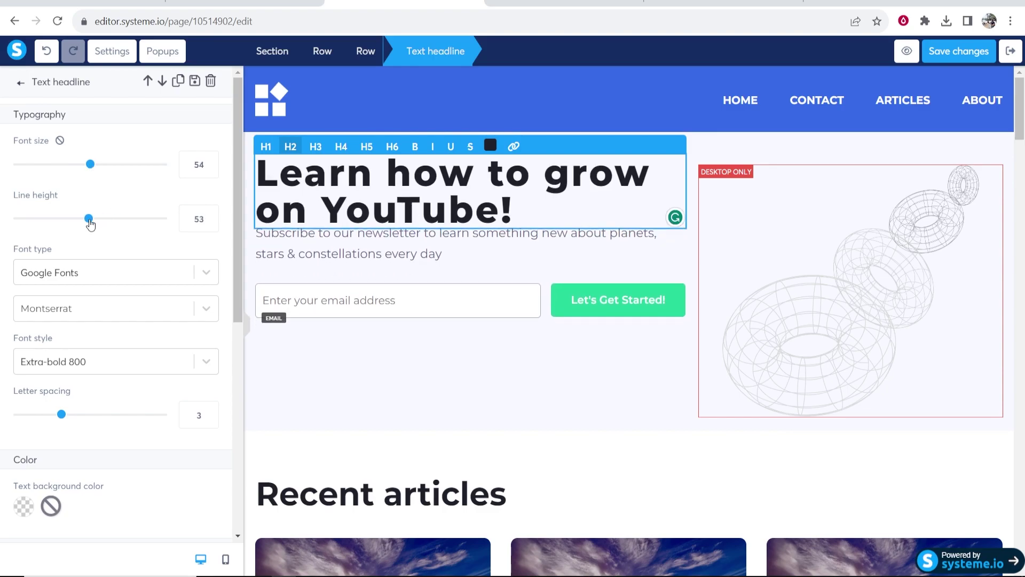
pyautogui.click(762, 156)
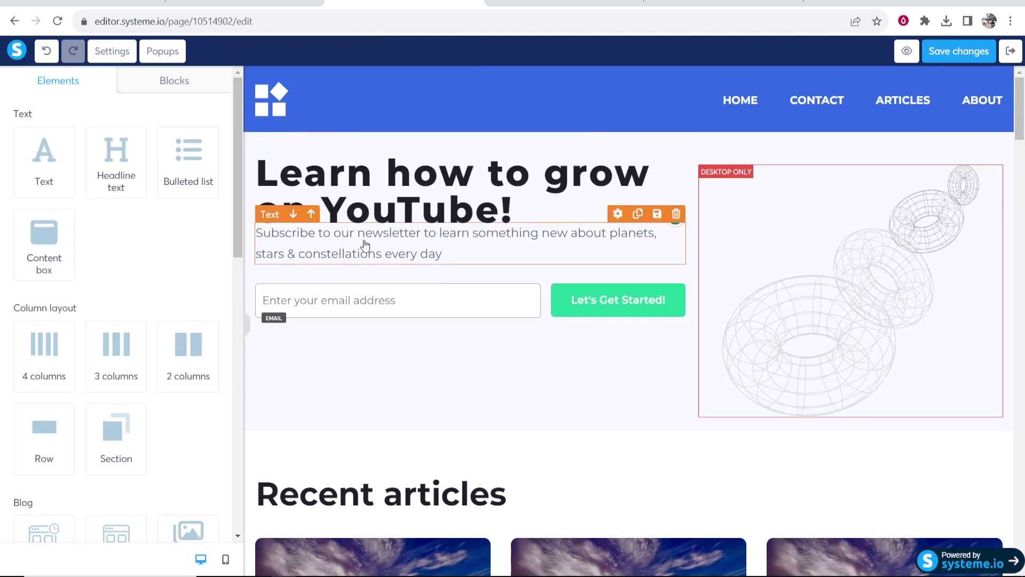
# Replace the newsletter subtitle with a 'Hi' intro about reaching 1 Million views per month.
pyautogui.doubleClick(397, 253)
pyautogui.click(483, 256)
pyautogui.hotkey('ctrl', 'a')
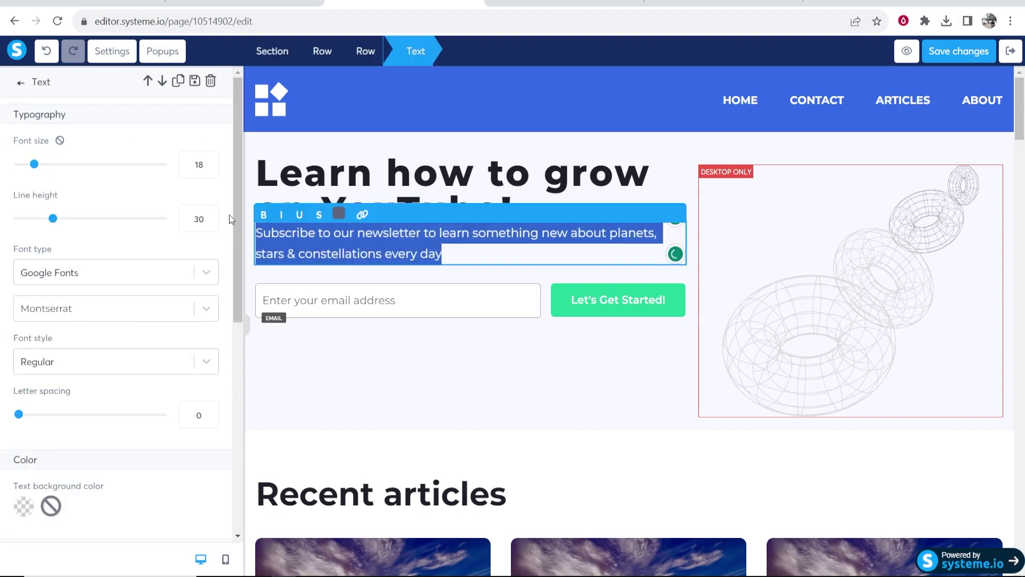
pyautogui.write('Hi,')
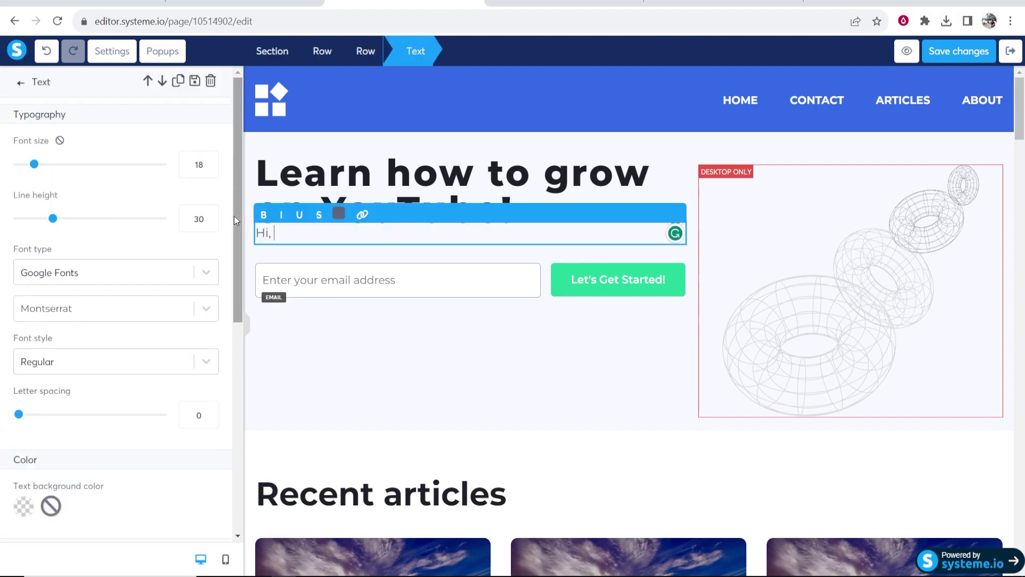
pyautogui.write(", i'm Bradley! Let me show you how I grew my YouTube channel to 1 Million views per month.")
pyautogui.click(288, 273)
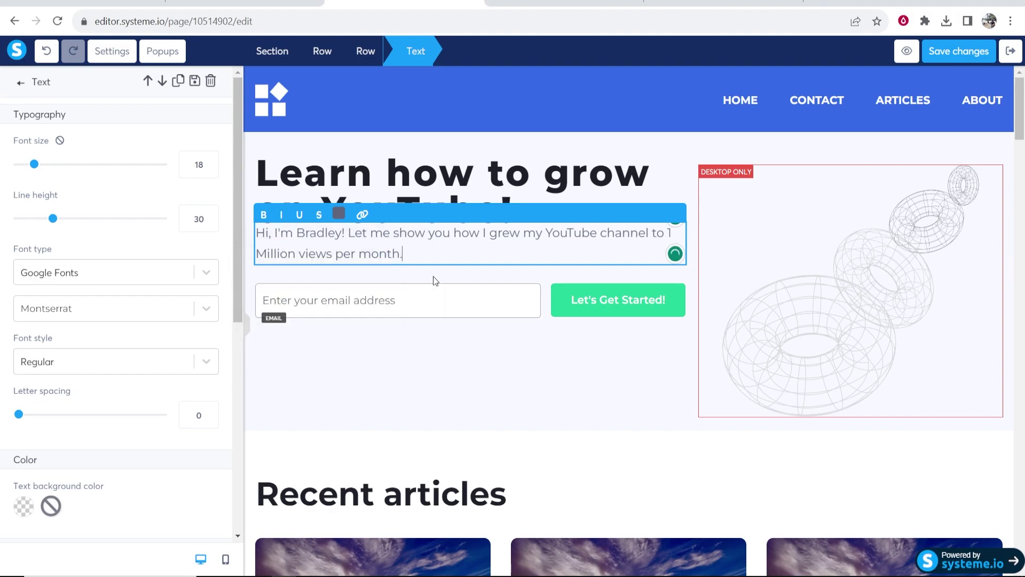
pyautogui.click(450, 396)
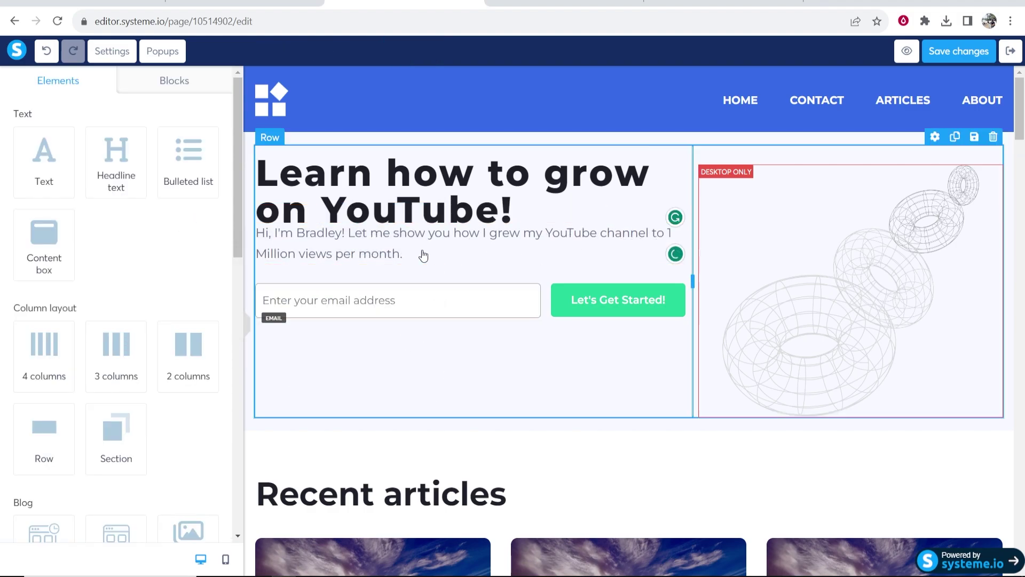
# Make the phrase '1 Million views per month.' bold.
pyautogui.click(398, 257)
pyautogui.moveTo(404, 254); pyautogui.dragTo(671, 233)
pyautogui.click(265, 215)
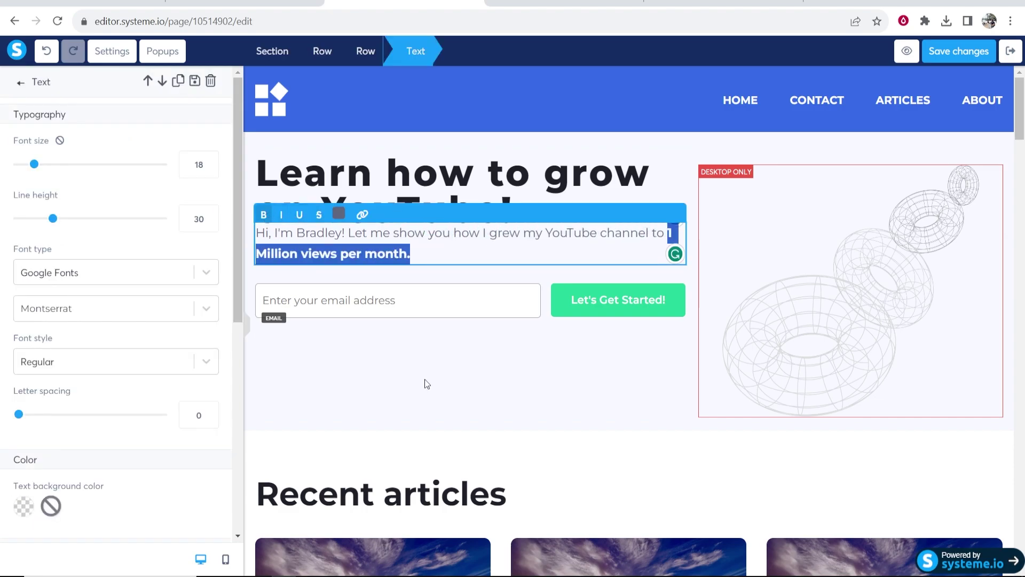
pyautogui.click(427, 384)
pyautogui.click(437, 249)
pyautogui.click(496, 143)
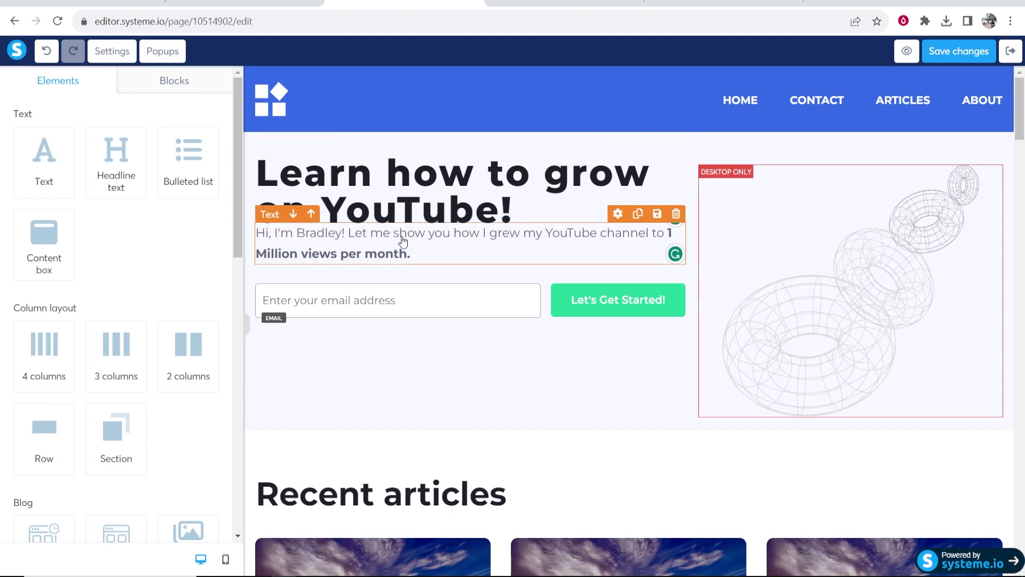
# Adjust the intro paragraph's Margin top setting.
pyautogui.click(425, 235)
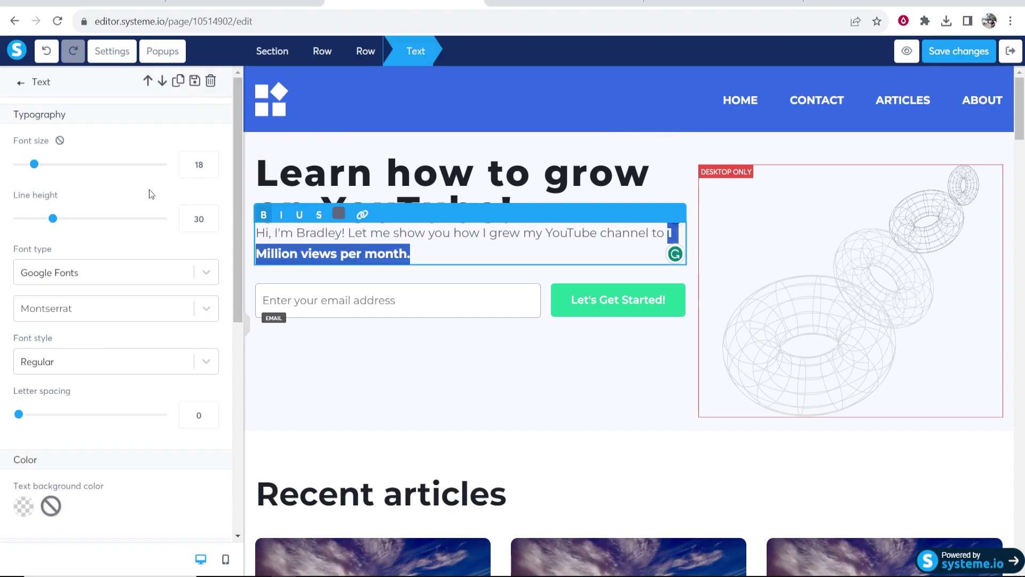
pyautogui.scroll(-5, 208, 258)
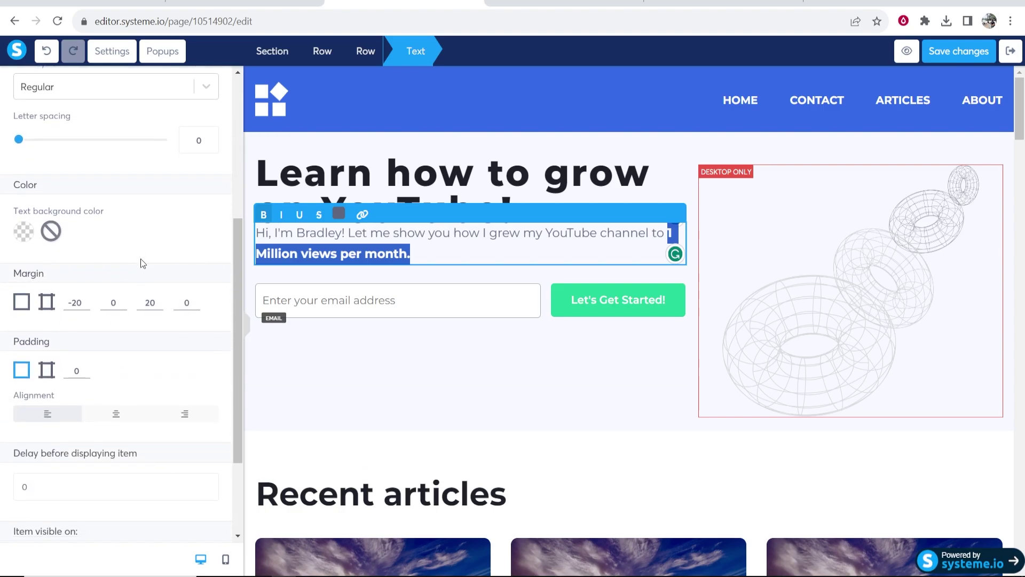
pyautogui.click(86, 306)
pyautogui.press('Up')
pyautogui.press('Up')
pyautogui.press('Up')
pyautogui.press('Up')
pyautogui.press('Up')
pyautogui.press('Up')
pyautogui.press('Up')
pyautogui.press('Up')
pyautogui.press('Up')
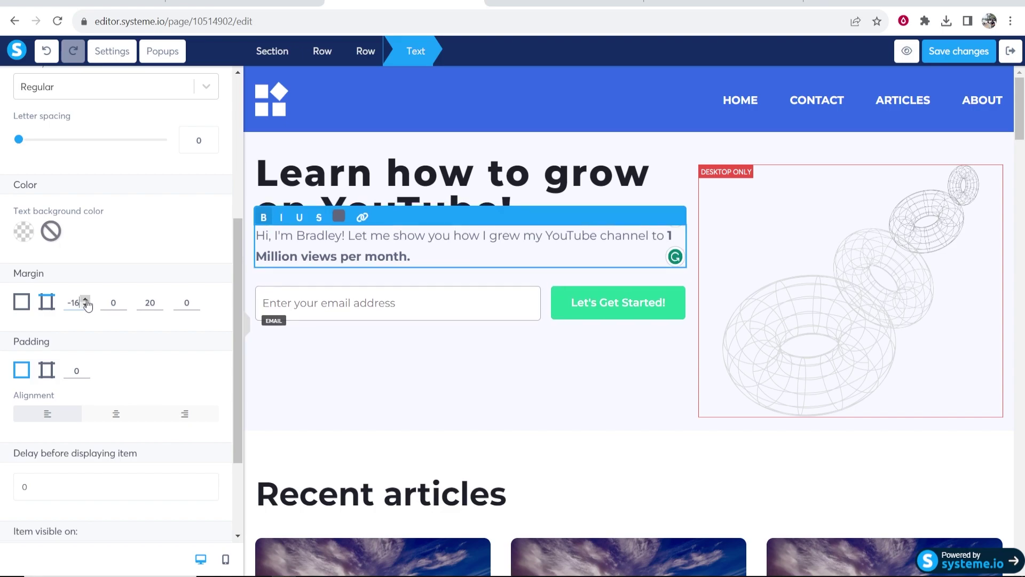
pyautogui.click(532, 369)
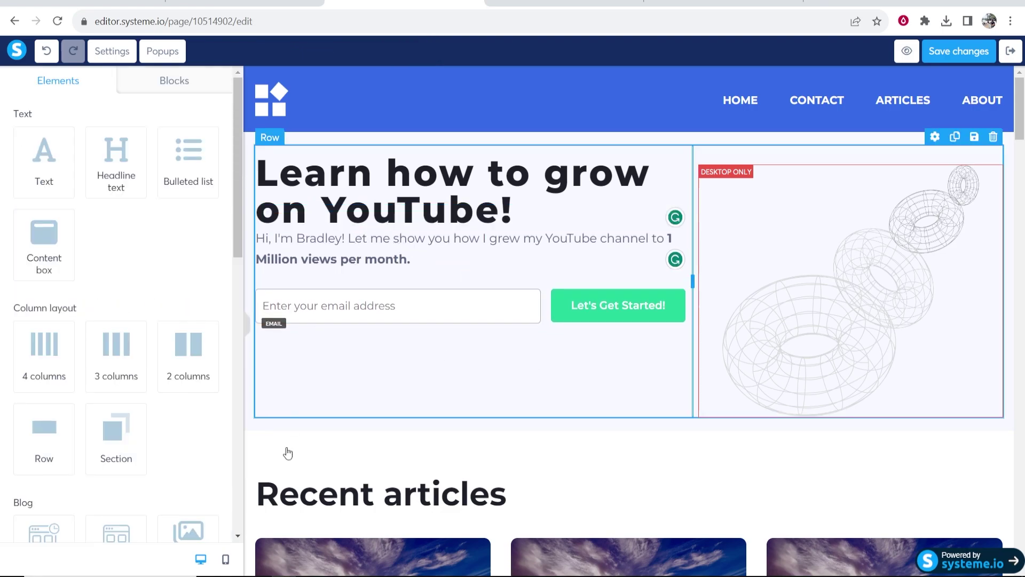
# Centre-align the hero headline.
pyautogui.doubleClick(523, 207)
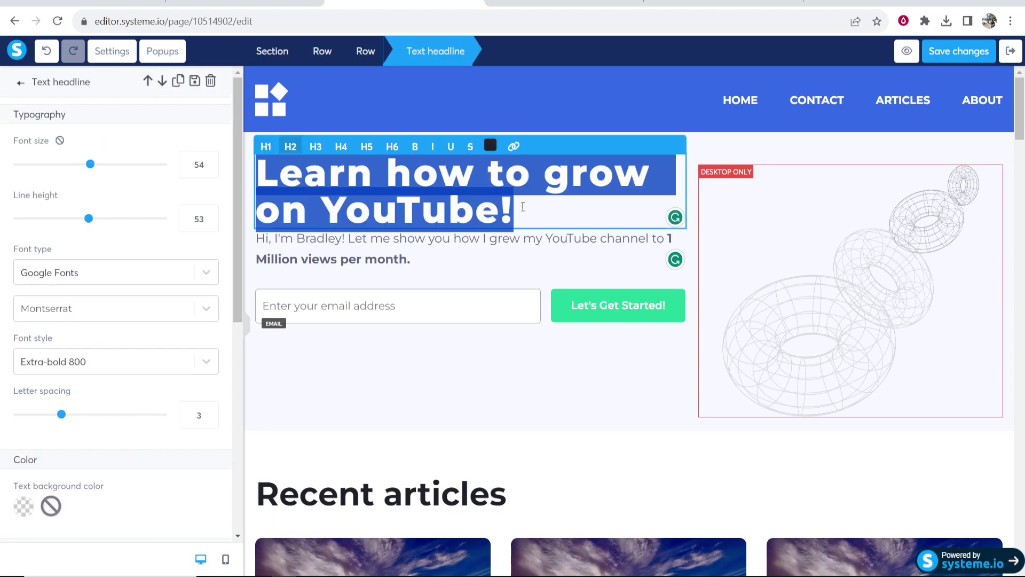
pyautogui.scroll(-8, 159, 223)
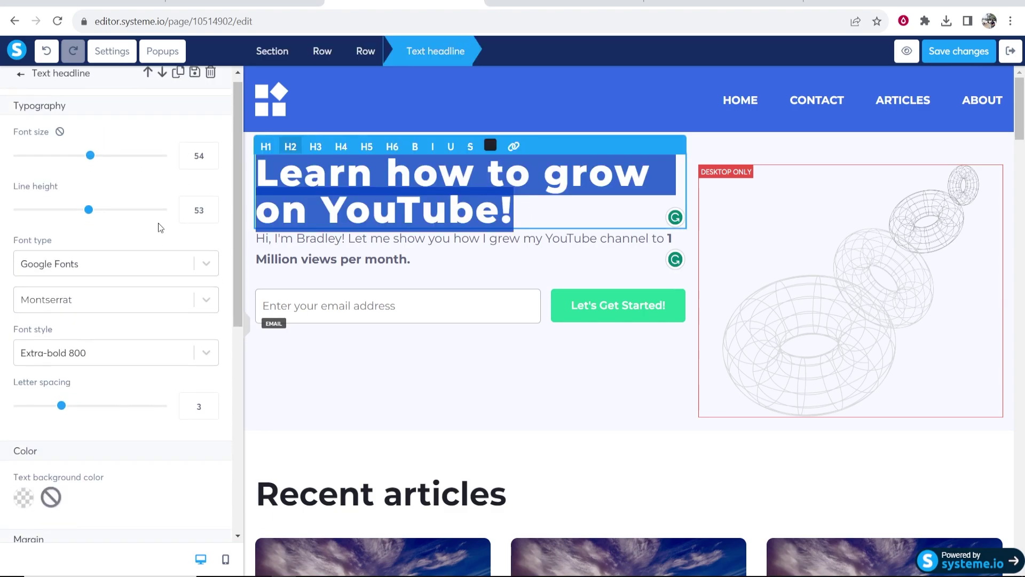
pyautogui.click(122, 293)
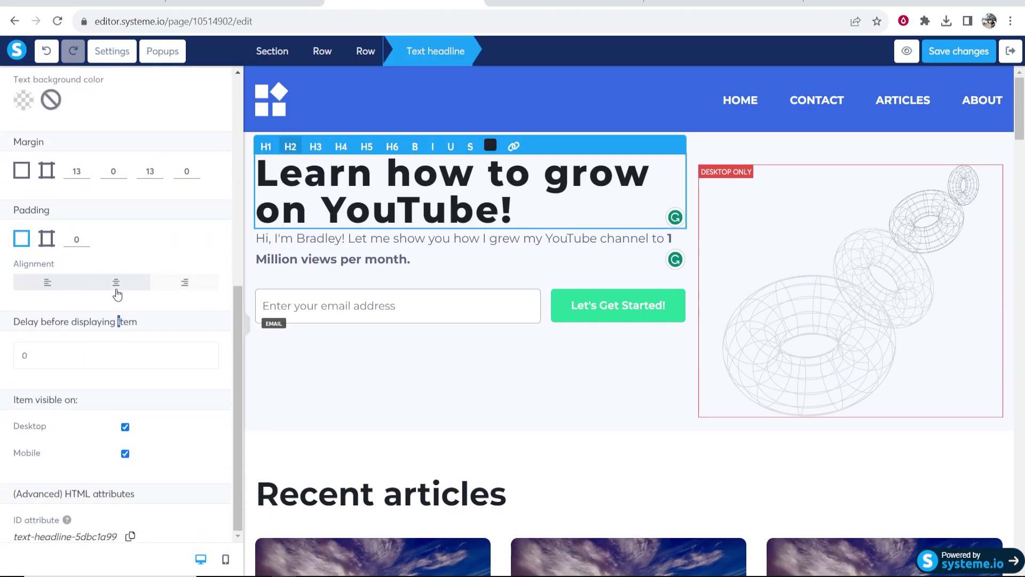
pyautogui.click(112, 284)
# Centre-align the intro paragraph, undoing an accidental text move first.
pyautogui.moveTo(667, 239); pyautogui.dragTo(293, 238)
pyautogui.hotkey('ctrl', 'z')
pyautogui.scroll(-4, 113, 481)
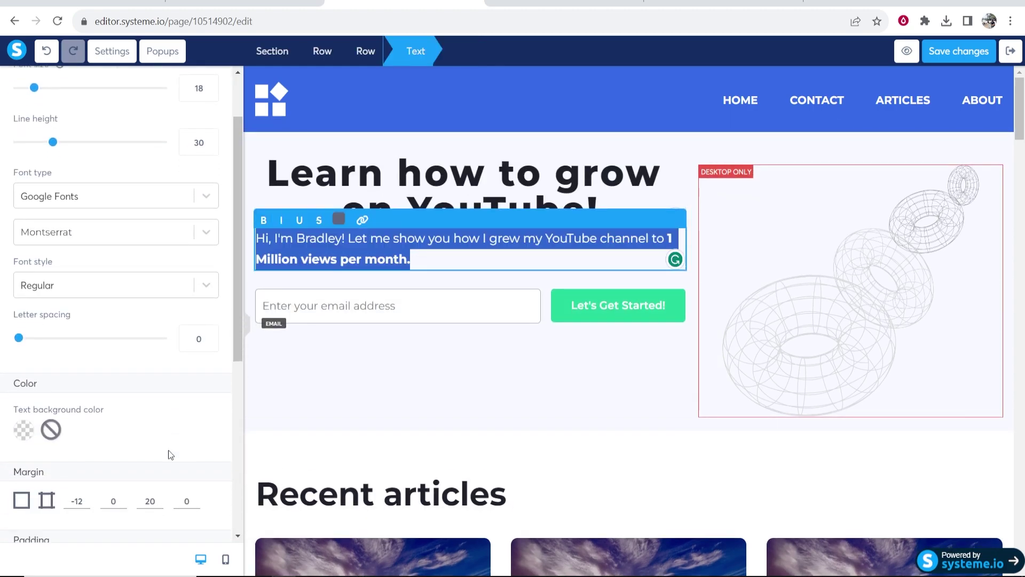
pyautogui.click(113, 486)
pyautogui.click(577, 372)
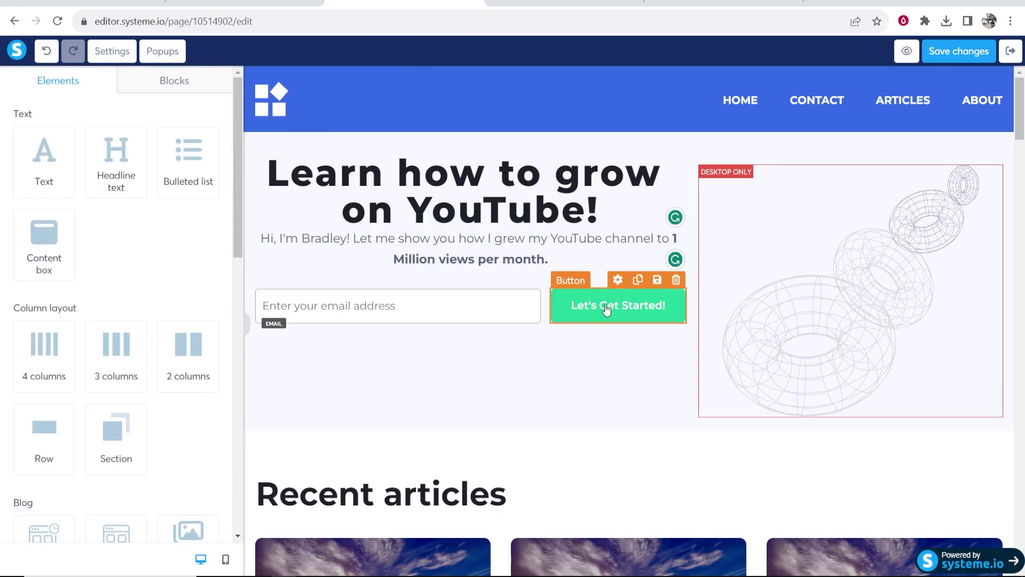
# Delete the Let's Get Started button and the leftover email field row from the hero.
pyautogui.click(677, 280)
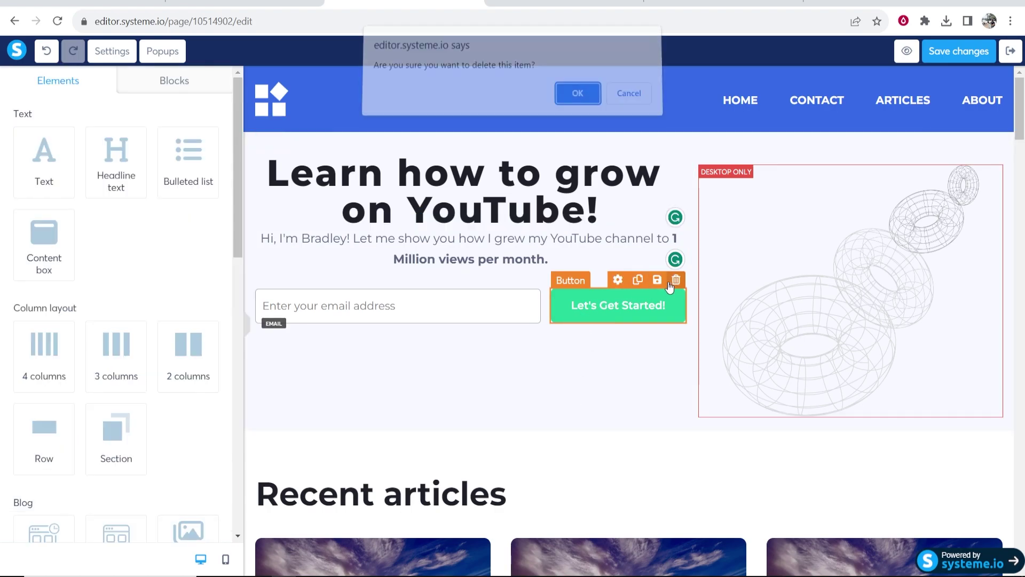
pyautogui.click(580, 99)
pyautogui.click(676, 279)
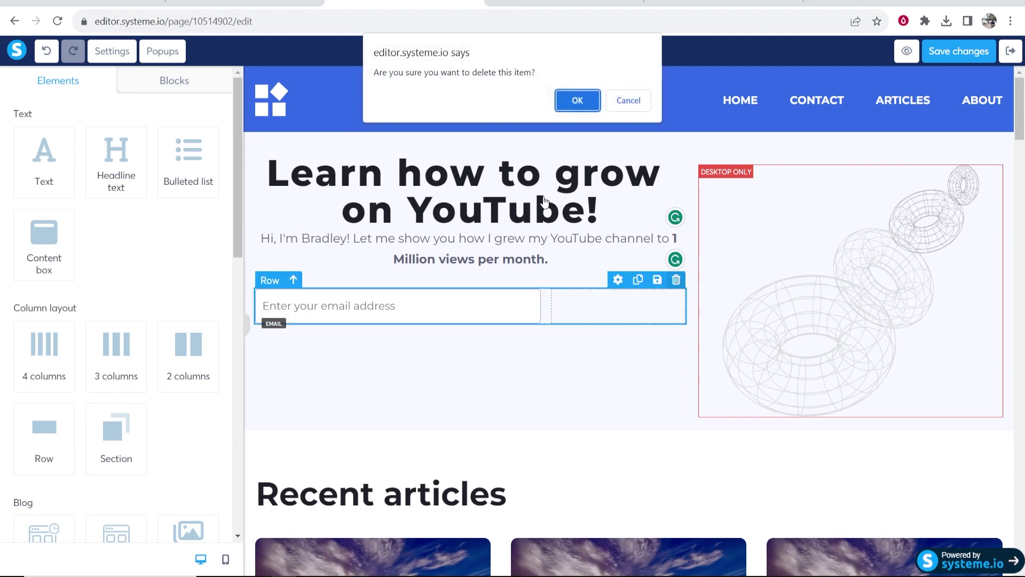
pyautogui.click(578, 100)
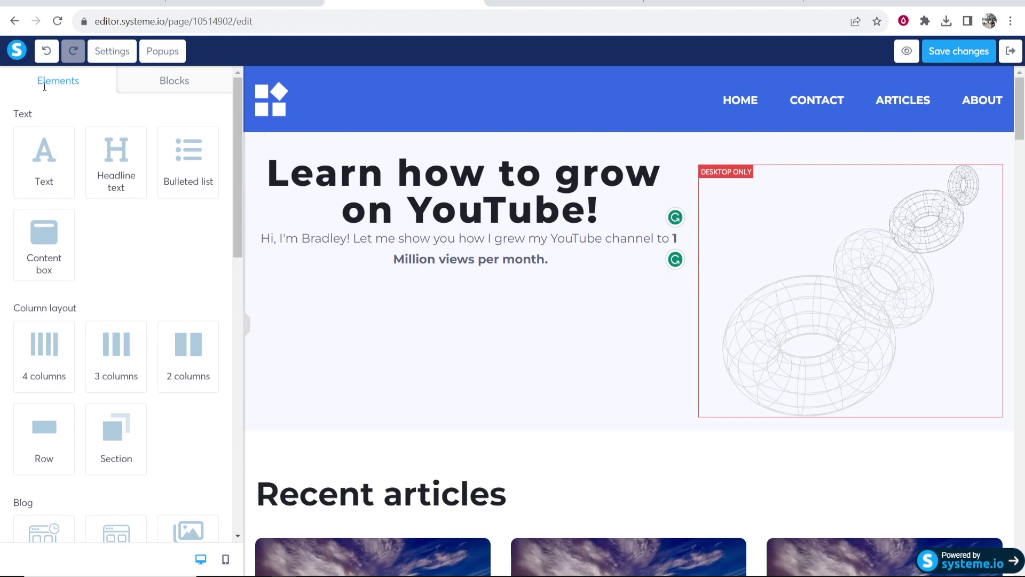
pyautogui.scroll(-8, 98, 144)
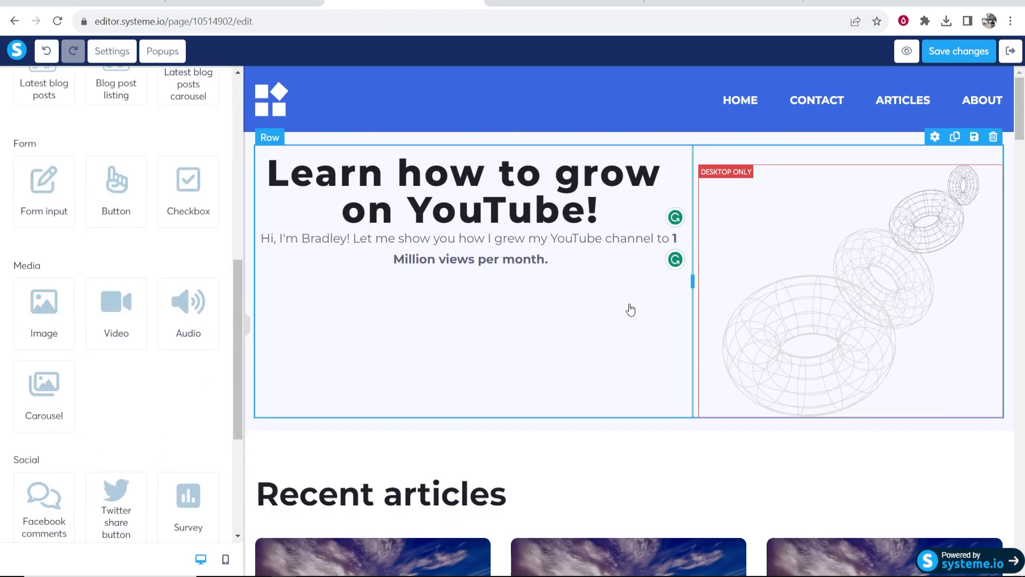
# Upload the samuel-raita portrait photo from Downloads and insert it as the hero image.
pyautogui.click(926, 220)
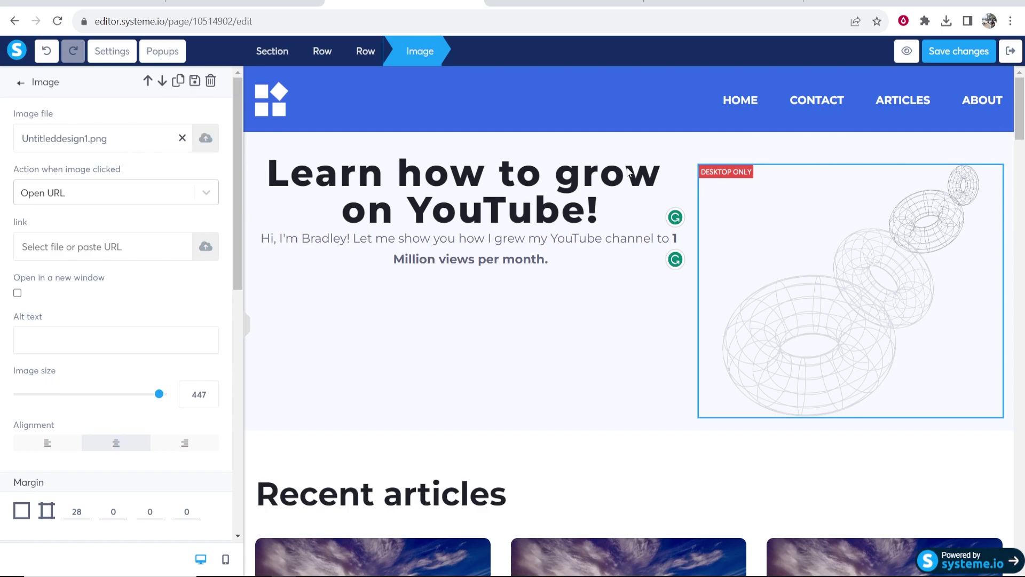
pyautogui.moveTo(18, 127); pyautogui.dragTo(66, 113)
pyautogui.click(205, 138)
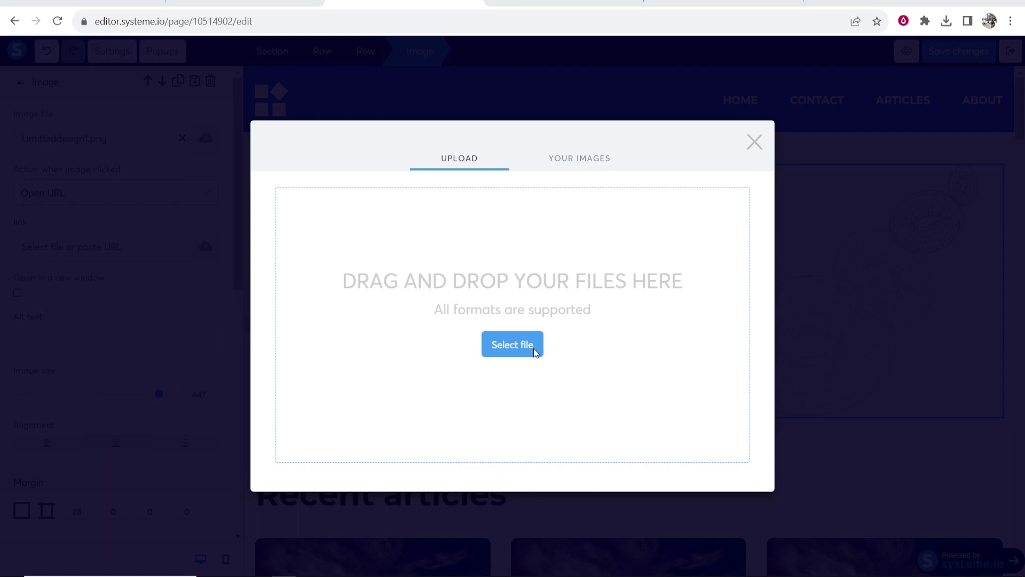
pyautogui.click(532, 352)
pyautogui.click(55, 167)
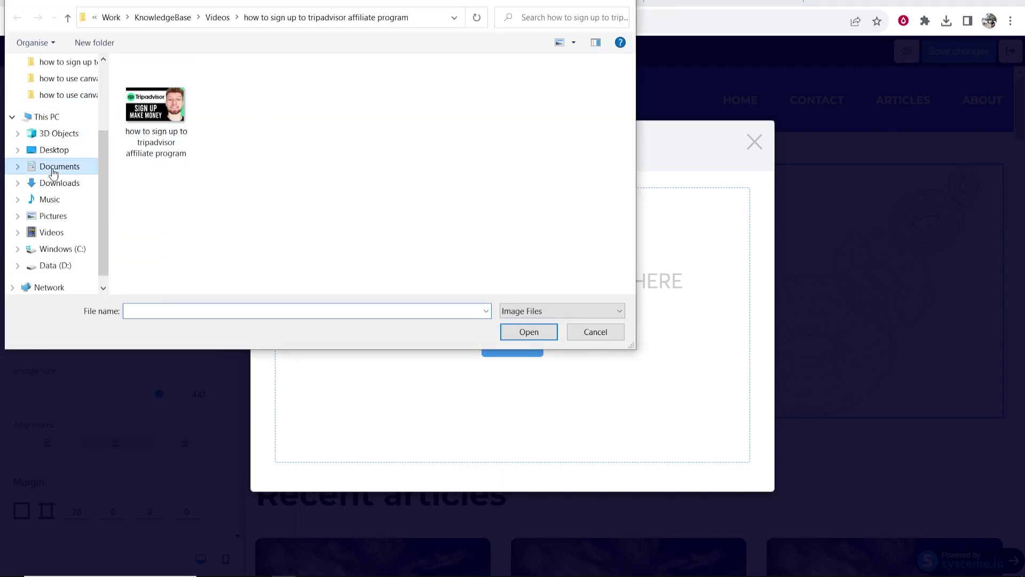
pyautogui.click(57, 183)
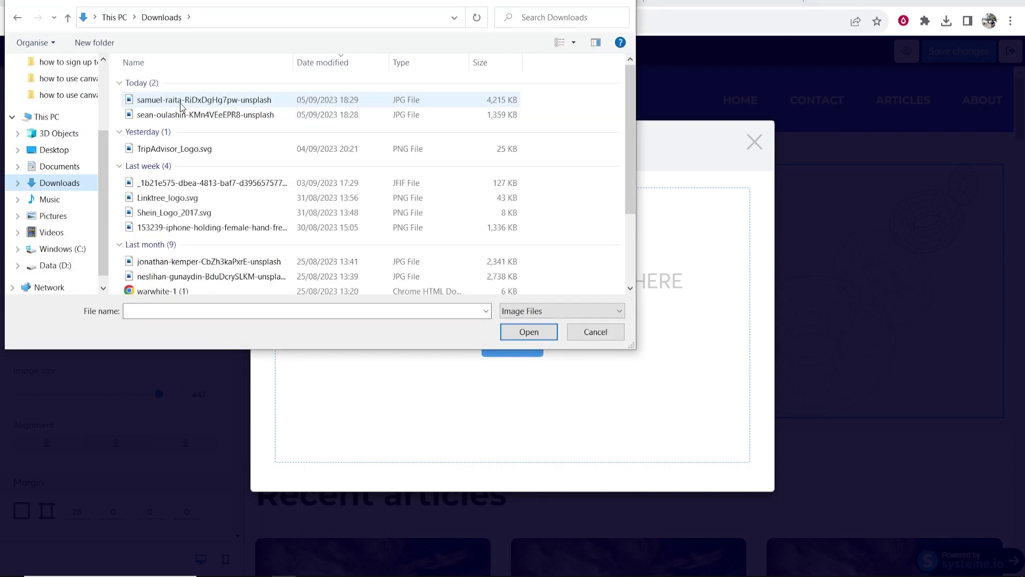
pyautogui.doubleClick(180, 107)
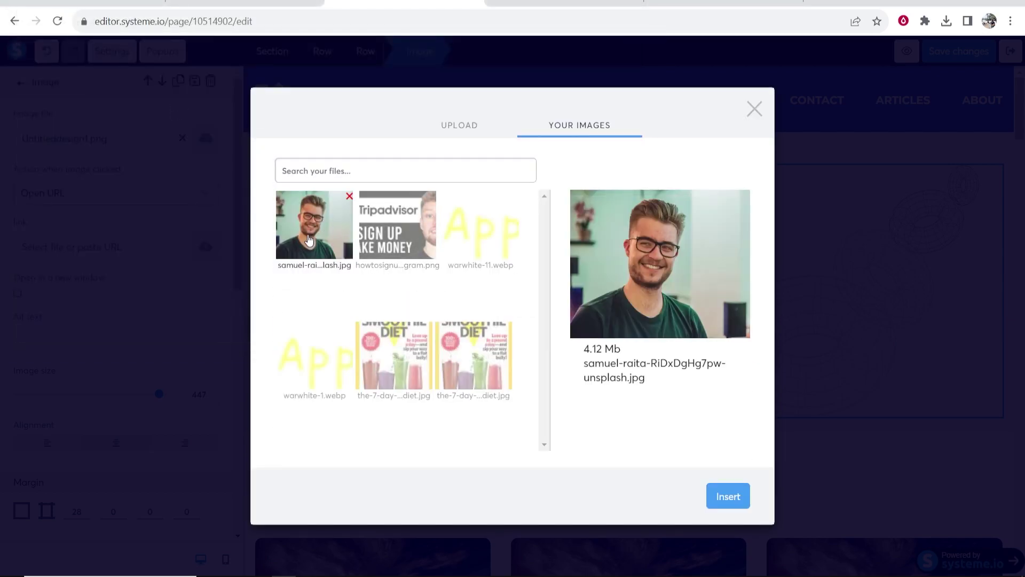
pyautogui.click(729, 495)
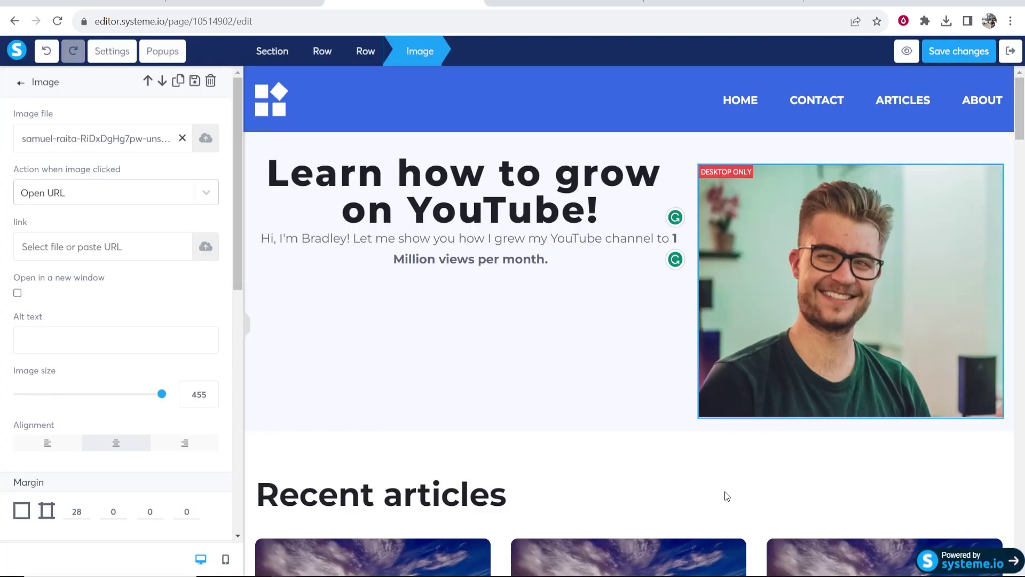
# Check the Recent articles heading, then save the blog homepage changes.
pyautogui.click(762, 424)
pyautogui.click(822, 480)
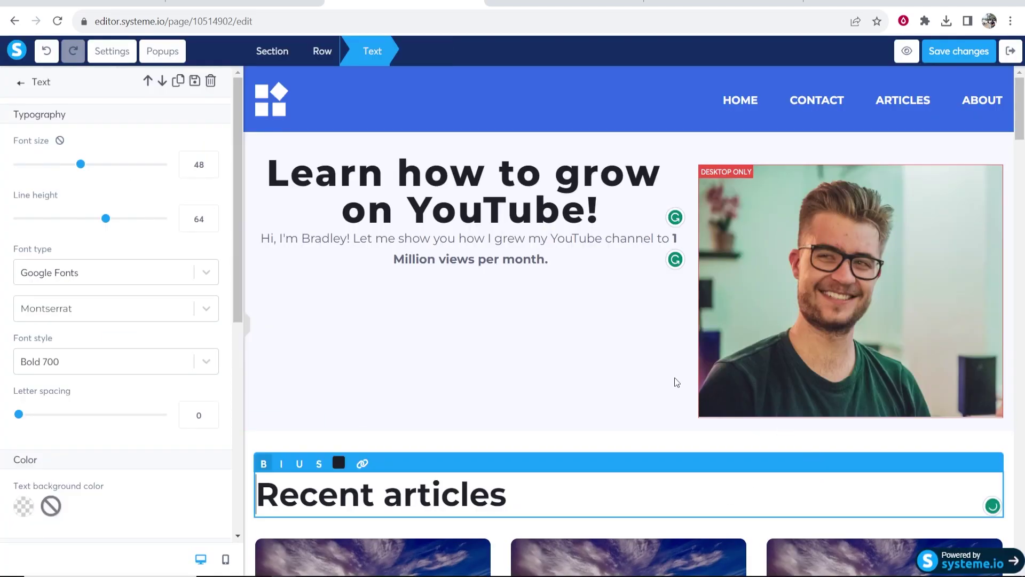
pyautogui.click(587, 366)
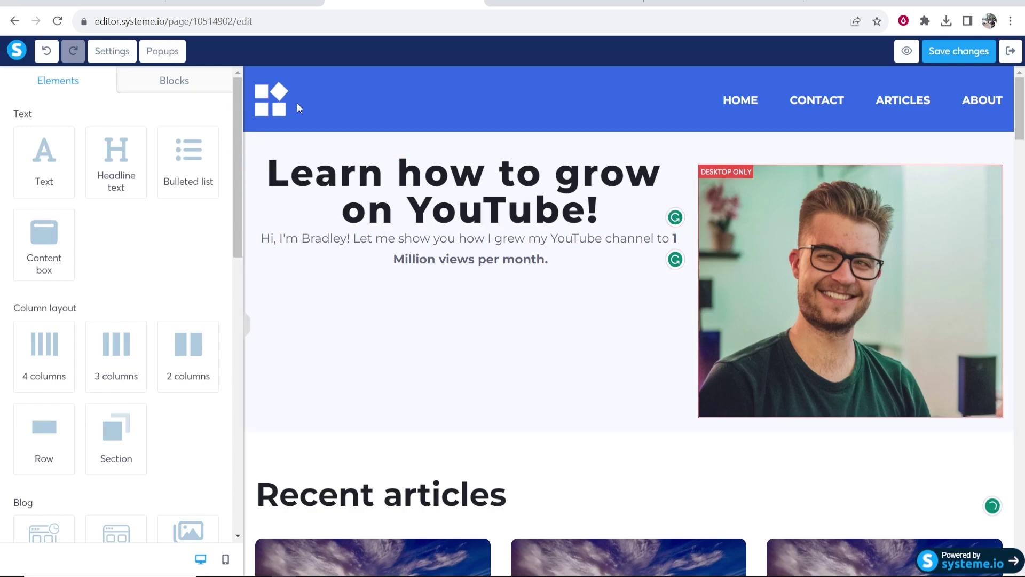
pyautogui.scroll(-4, 469, 261)
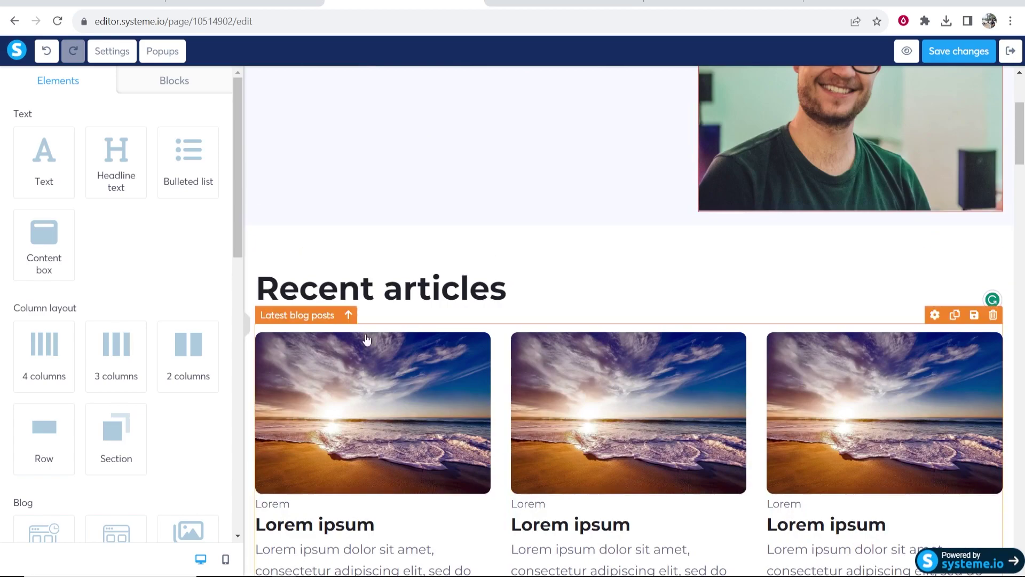
pyautogui.click(323, 289)
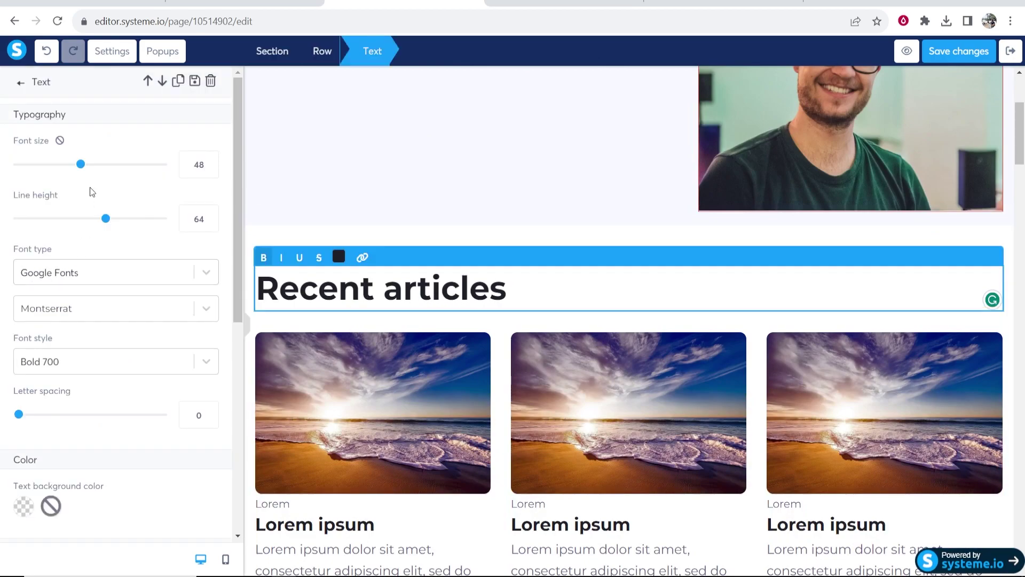
pyautogui.click(588, 207)
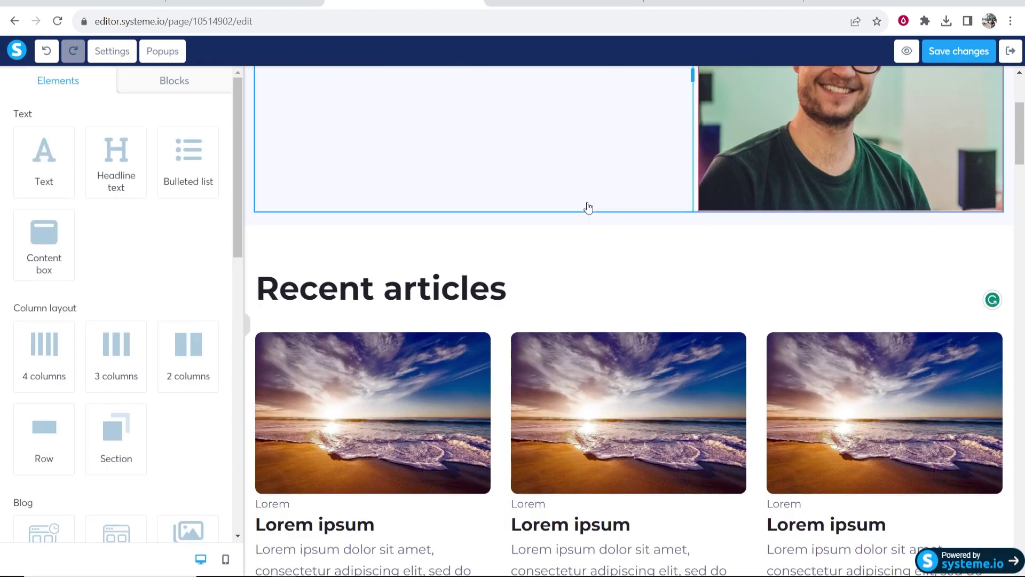
pyautogui.scroll(4, 593, 205)
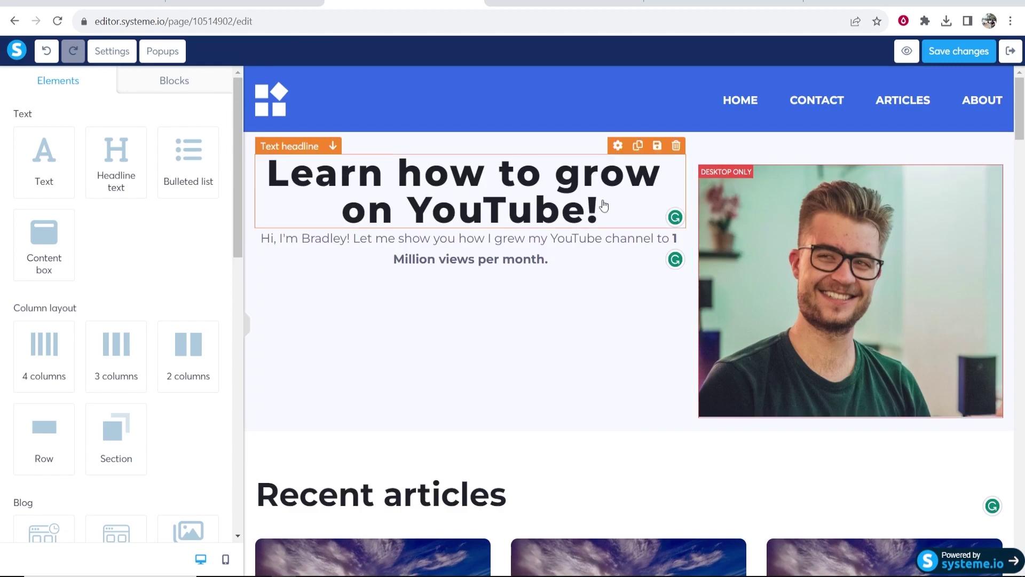
pyautogui.click(961, 56)
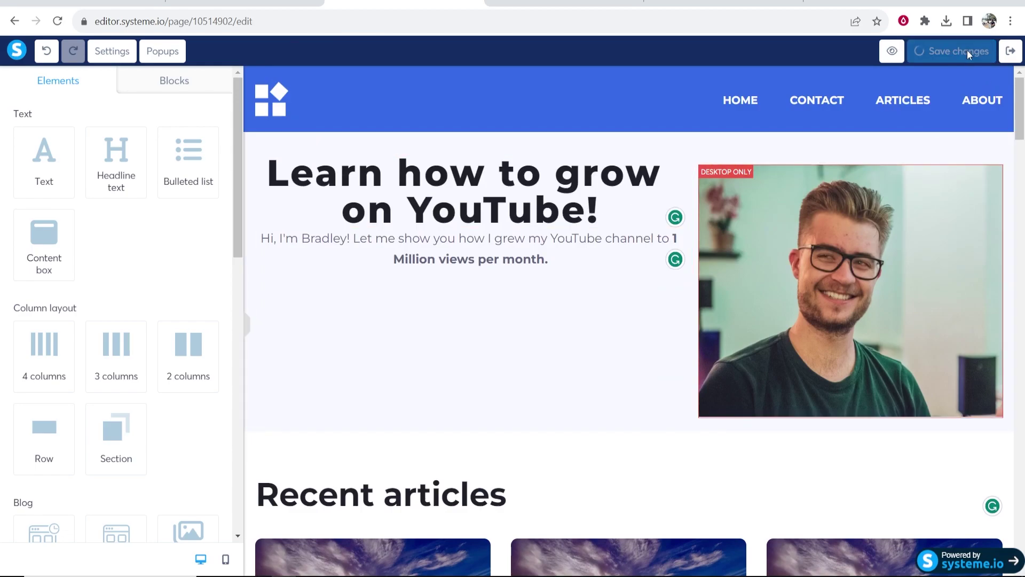
# Exit the editor and view the live blog's HOME page in a new tab.
pyautogui.click(1012, 54)
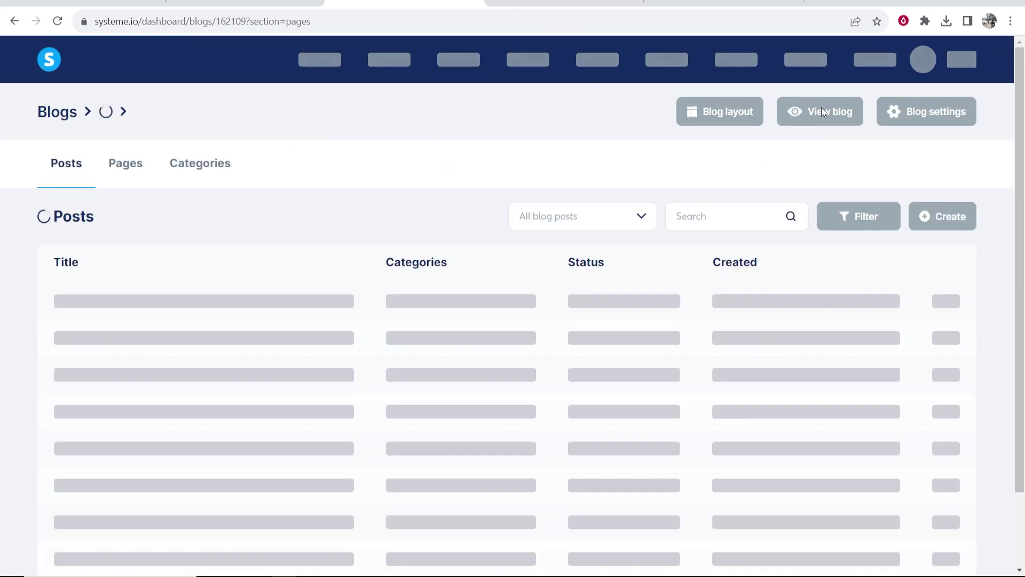
pyautogui.click(823, 111)
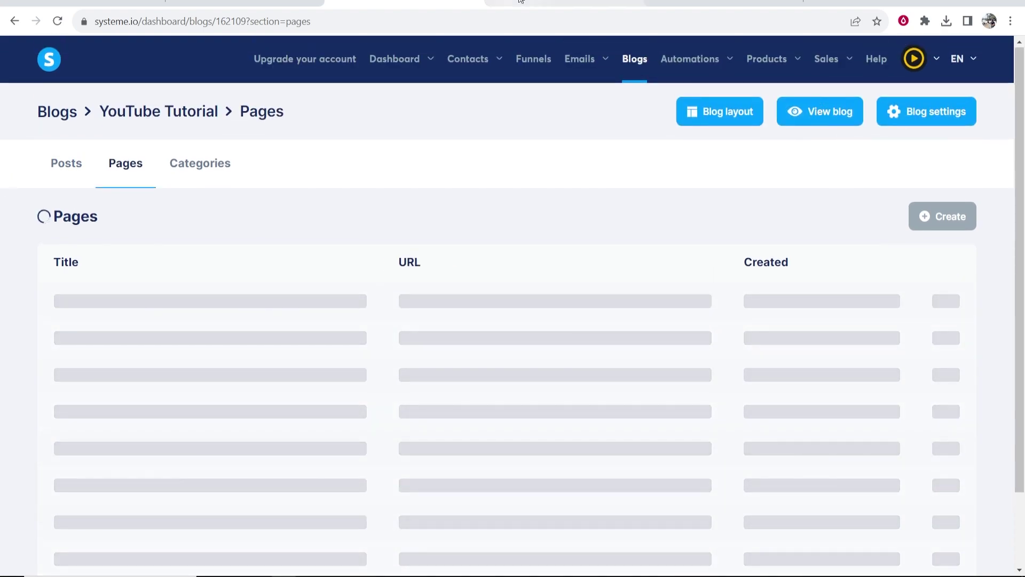
pyautogui.click(598, 77)
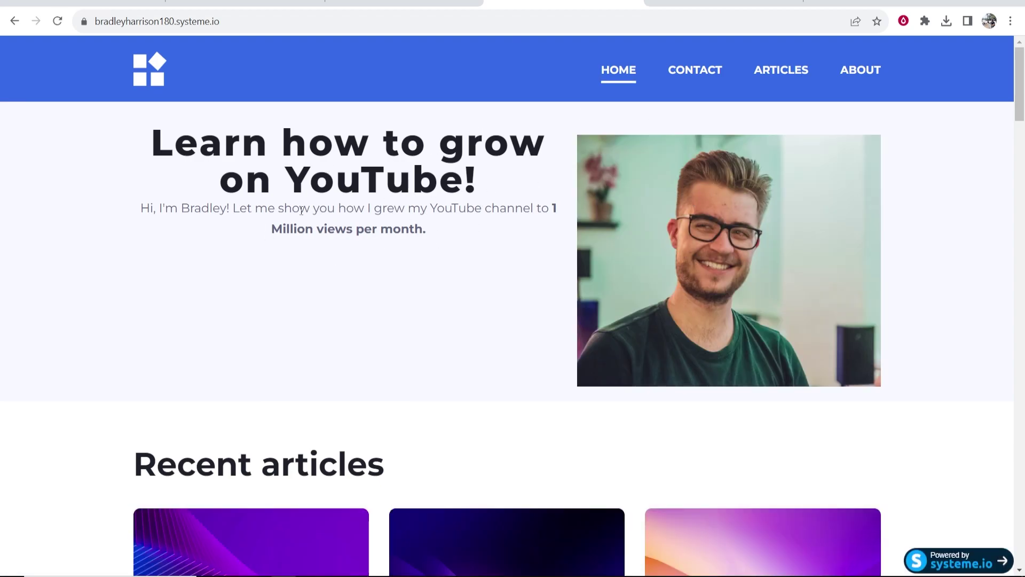
# Scroll through the live blog home page, then return to the systeme.io dashboard tab.
pyautogui.scroll(-4, 411, 265)
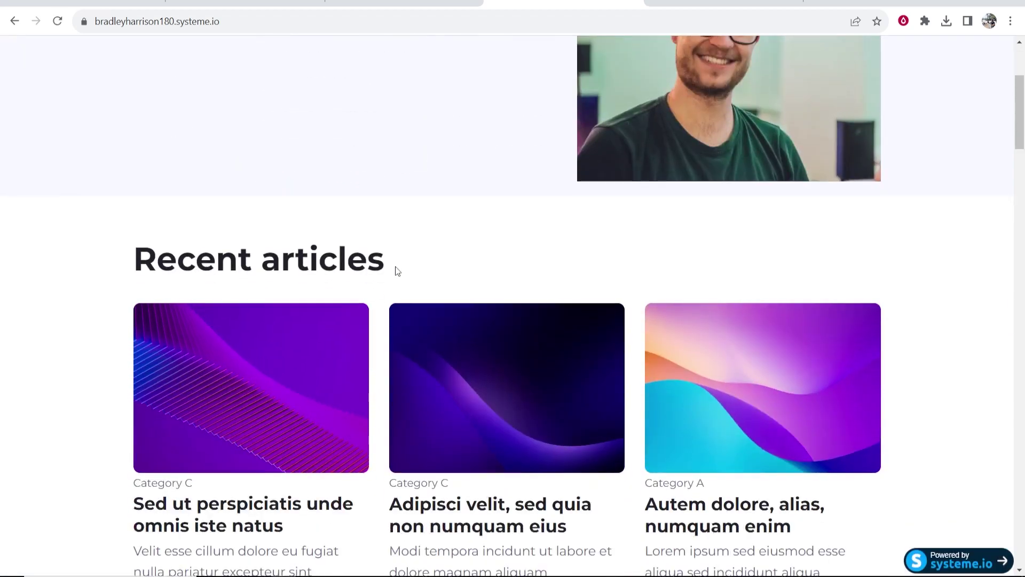
pyautogui.scroll(4, 394, 270)
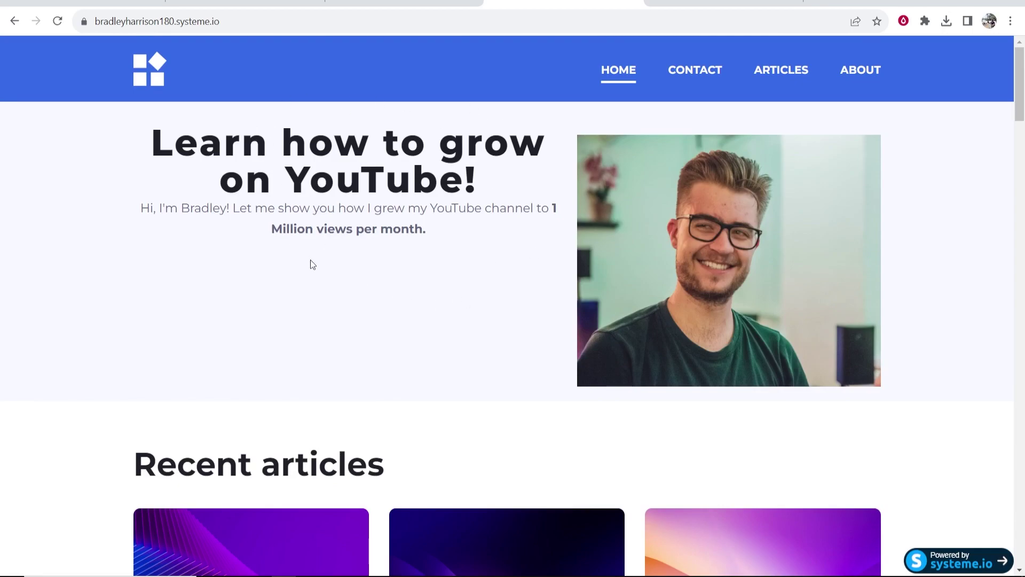
pyautogui.scroll(-4, 405, 277)
pyautogui.scroll(-3, 389, 273)
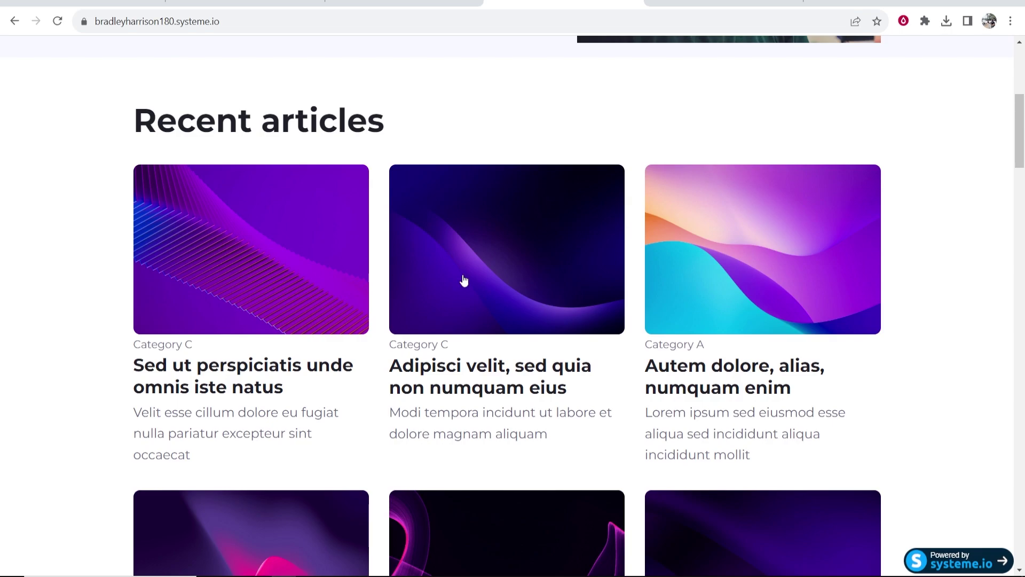
pyautogui.scroll(-3, 858, 220)
pyautogui.scroll(9, 843, 348)
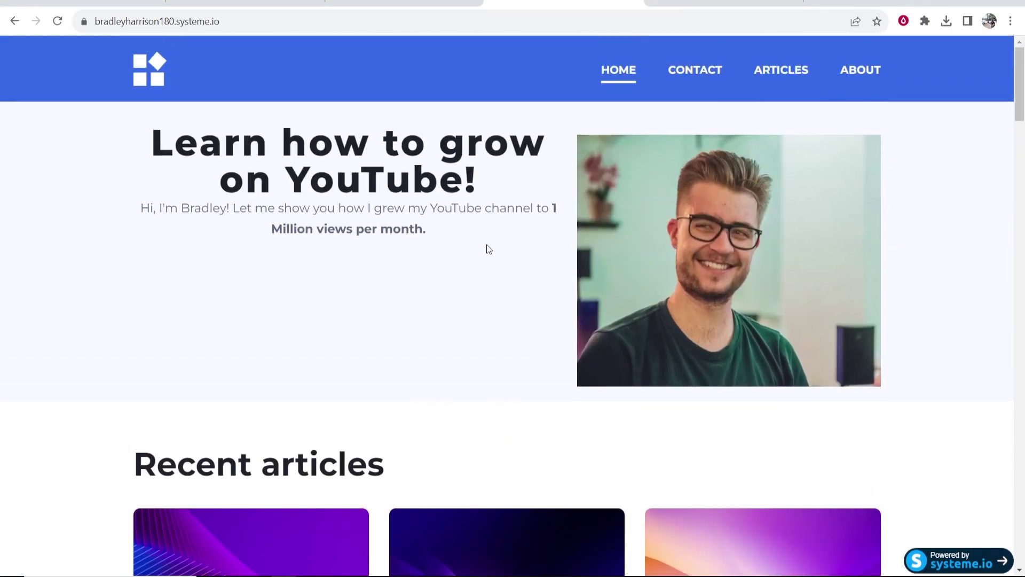
pyautogui.scroll(-15, 486, 245)
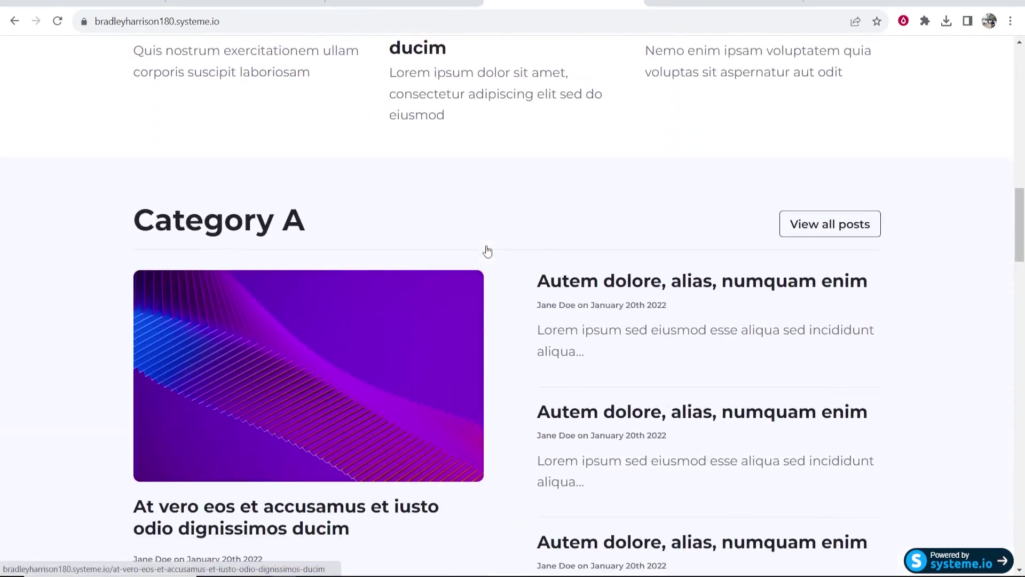
pyautogui.scroll(-12, 487, 251)
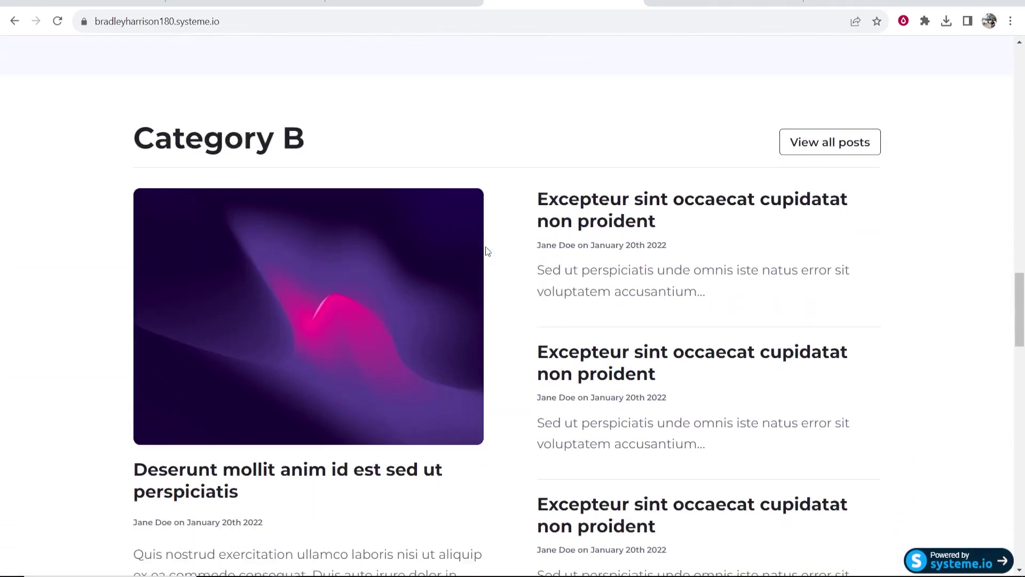
pyautogui.scroll(6, 487, 252)
pyautogui.scroll(10, 486, 251)
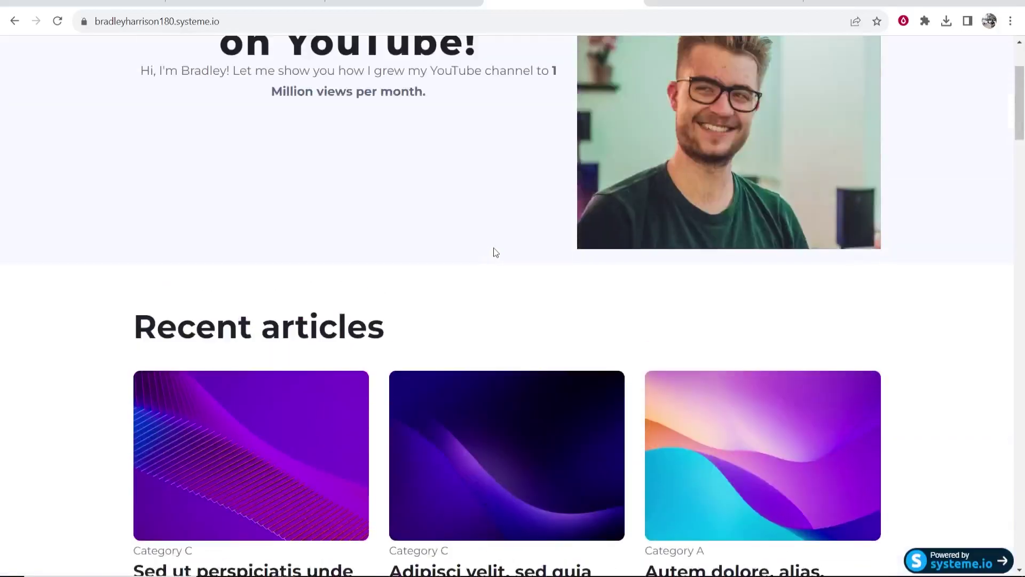
pyautogui.click(387, 6)
# Show the YouTube Tutorial blog's Posts list of 9 sample posts.
pyautogui.click(59, 170)
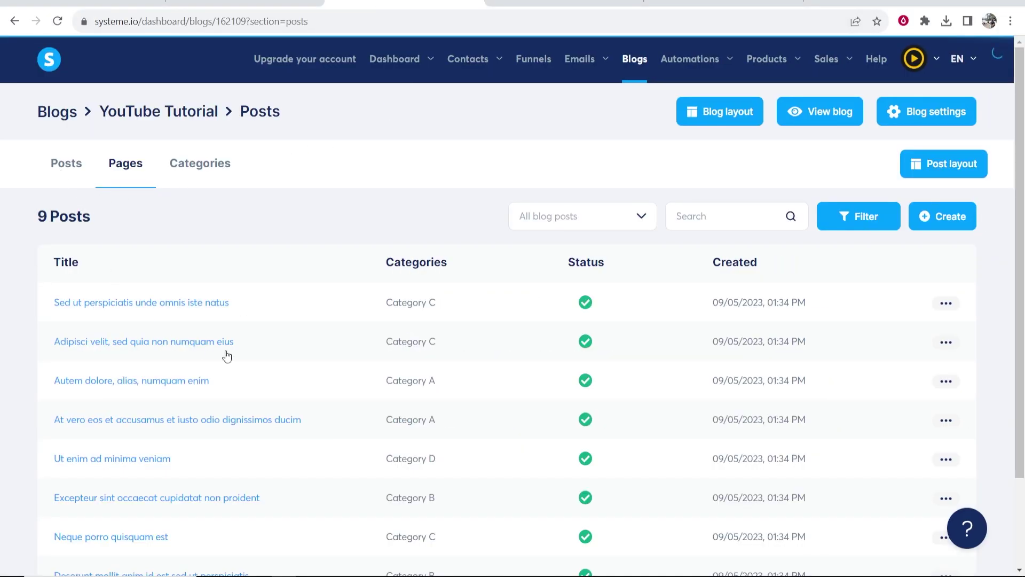
pyautogui.click(944, 303)
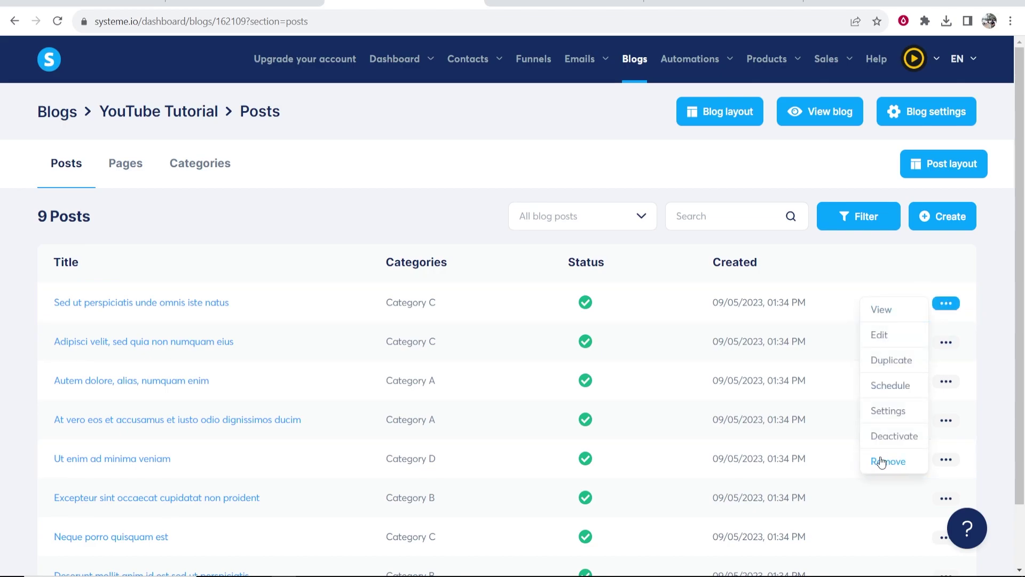
pyautogui.click(441, 195)
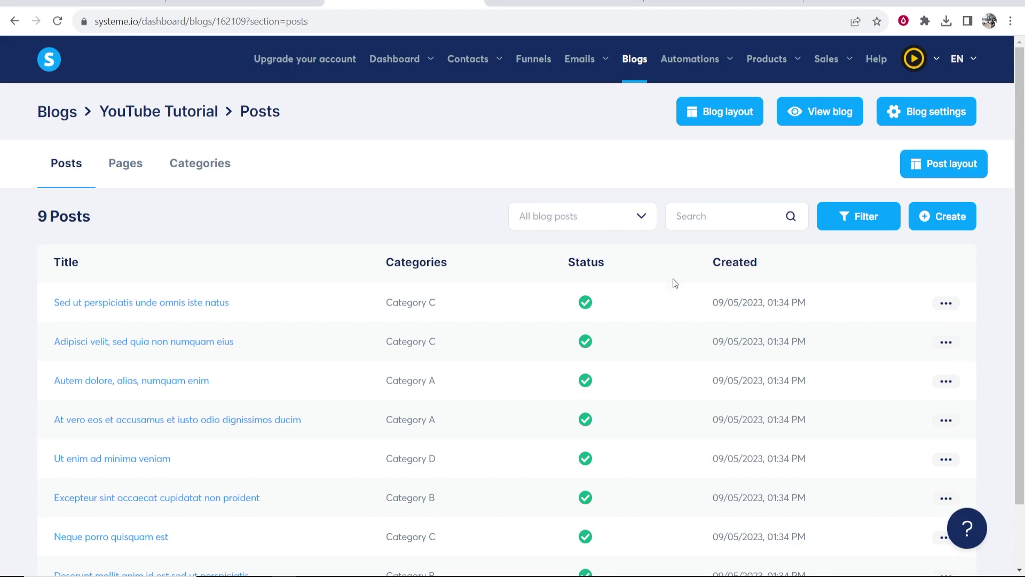
pyautogui.scroll(-1, 483, 177)
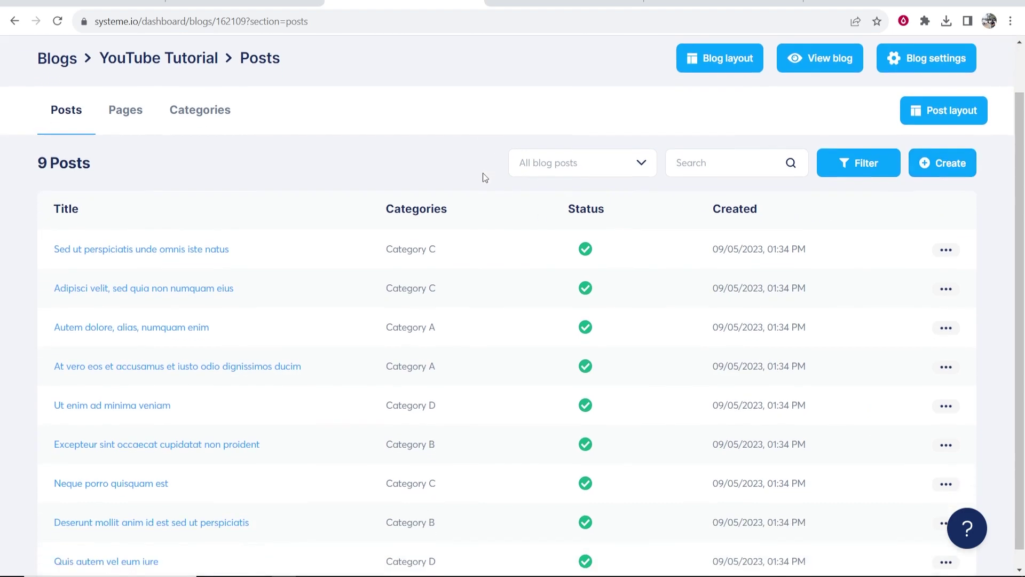
# Create a new post titled 'How To Get More Views on YouTube' with a pasted short description.
pyautogui.click(959, 152)
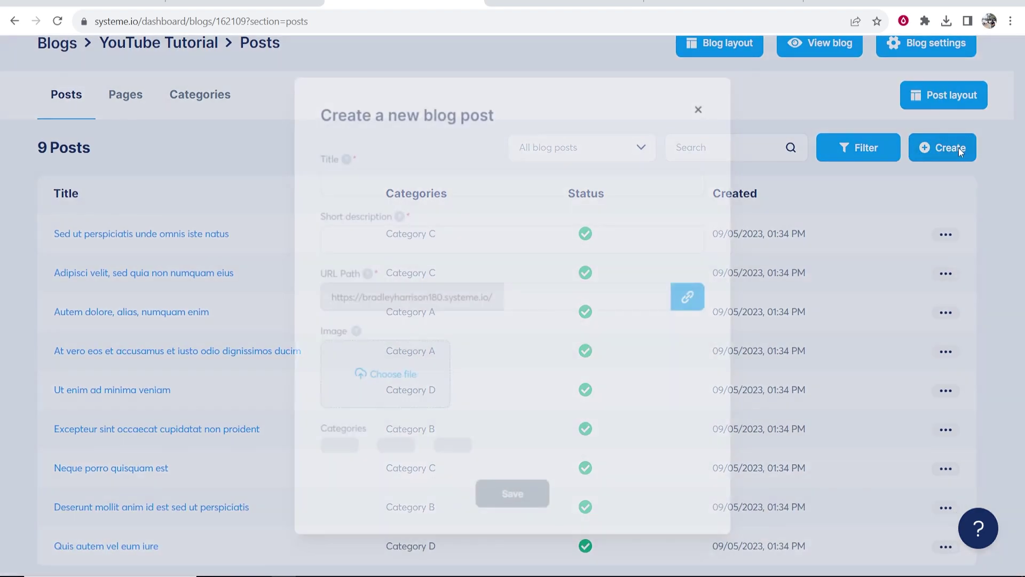
pyautogui.click(423, 175)
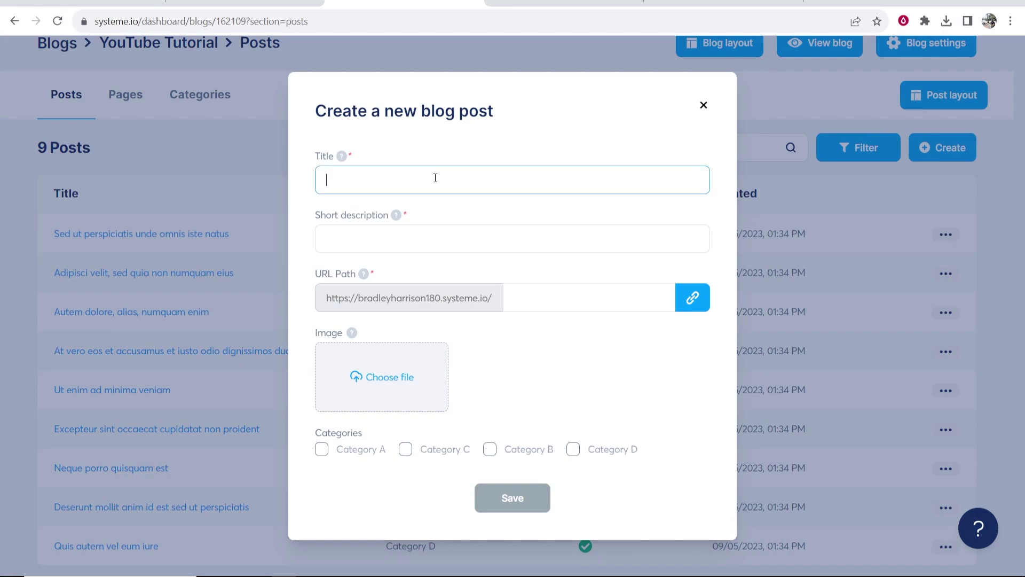
pyautogui.write('How To Get More Views on')
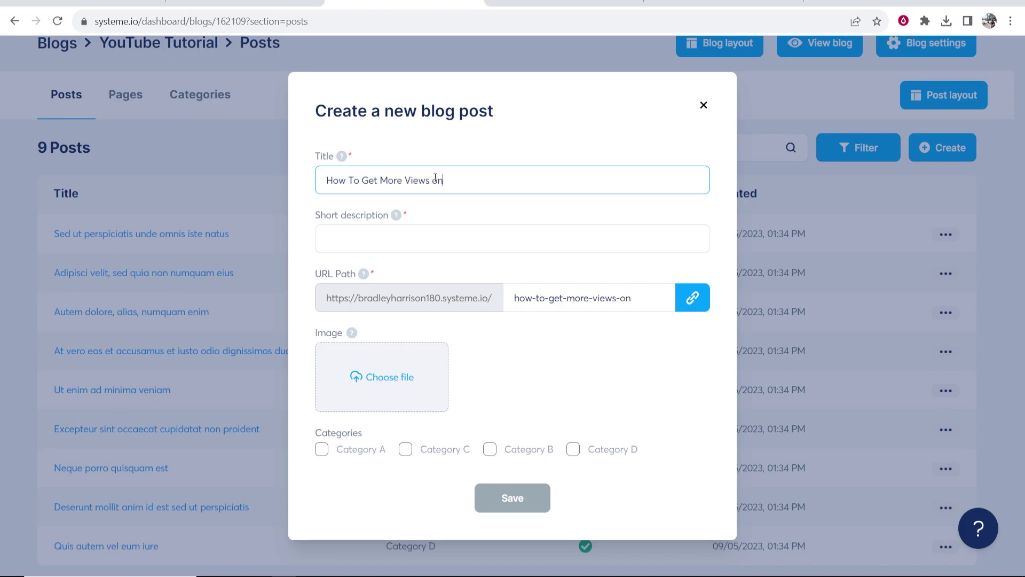
pyautogui.write(' YouTube')
pyautogui.press('Tab')
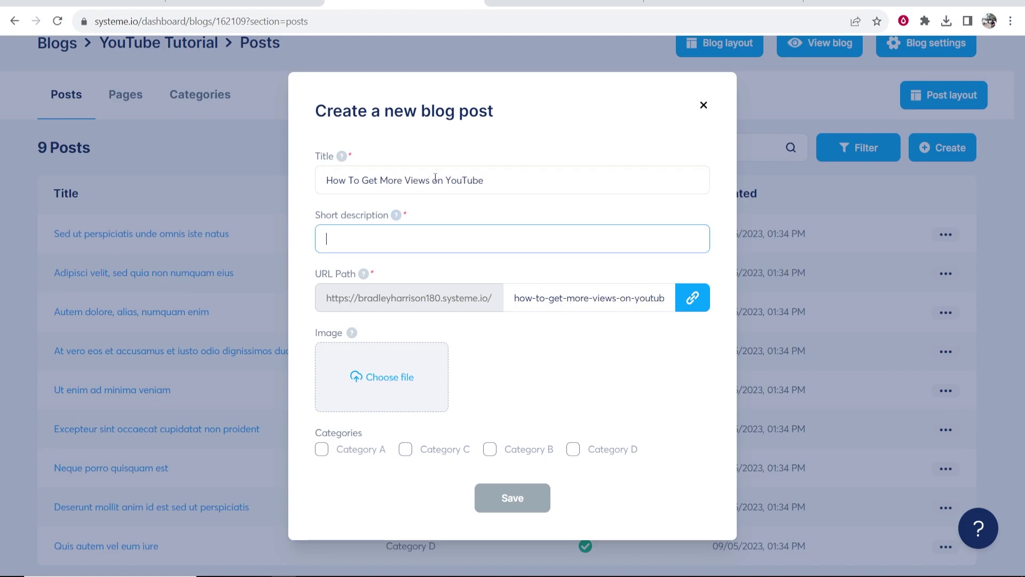
pyautogui.write('Learn how to get more views to your YouTube videos')
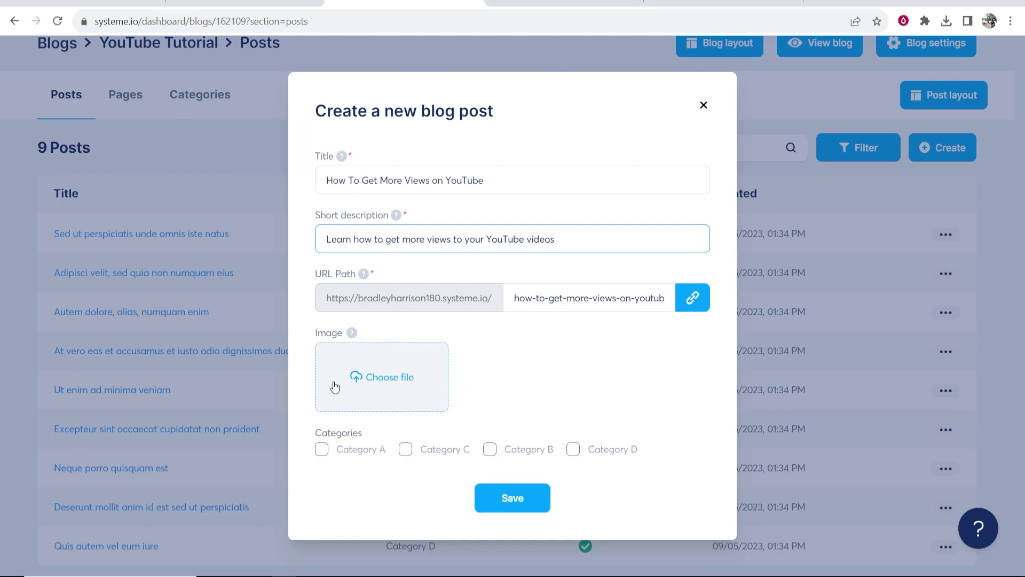
pyautogui.click(374, 377)
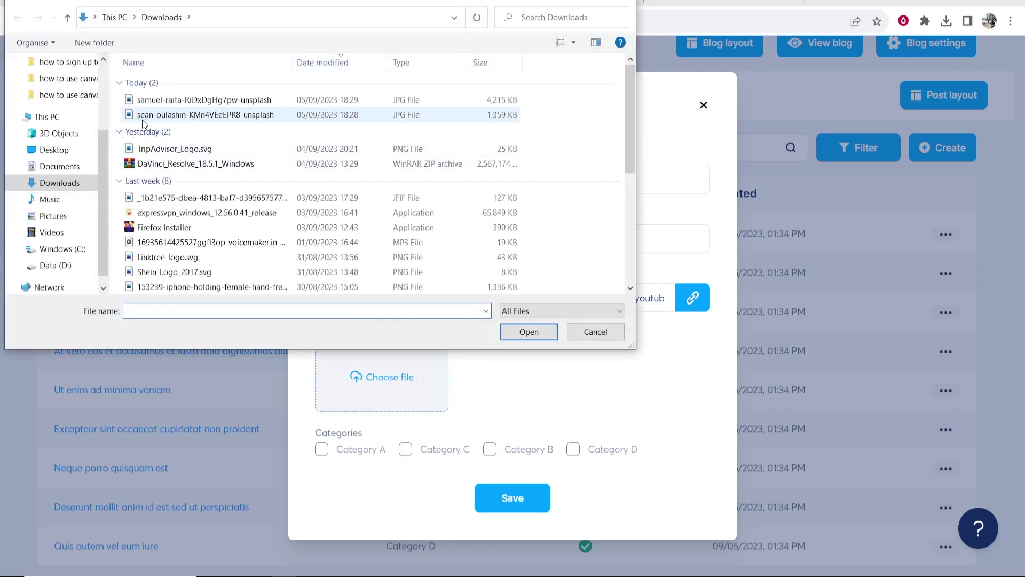
# Attach the beach photo, assign Category A, and save the new post.
pyautogui.doubleClick(160, 115)
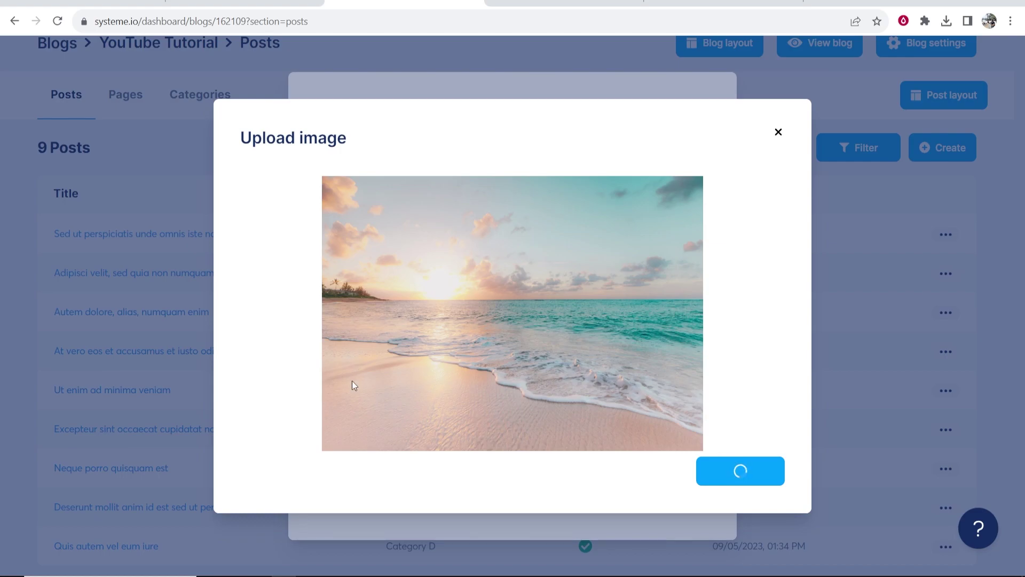
pyautogui.scroll(-2, 550, 335)
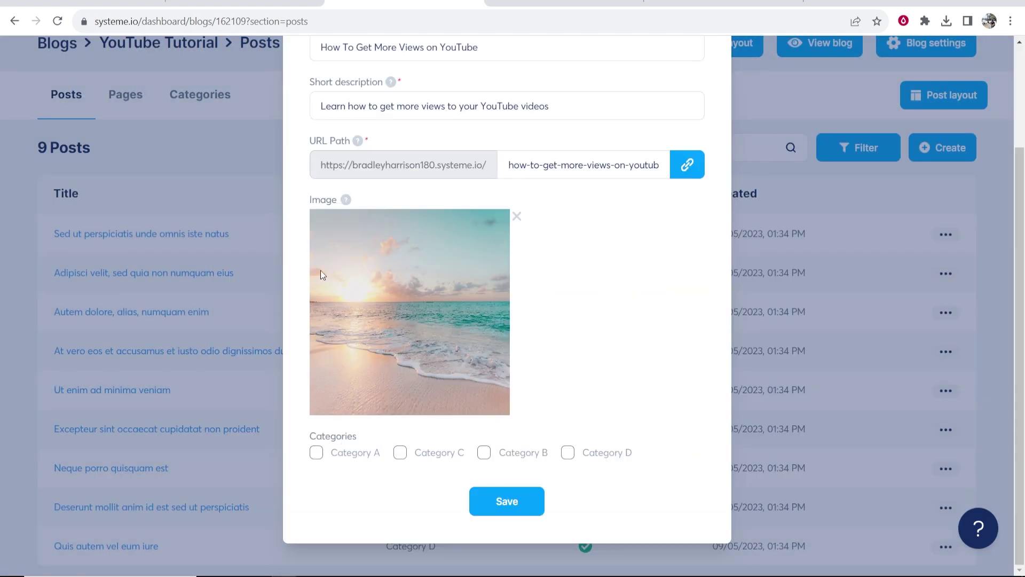
pyautogui.click(317, 463)
pyautogui.click(516, 492)
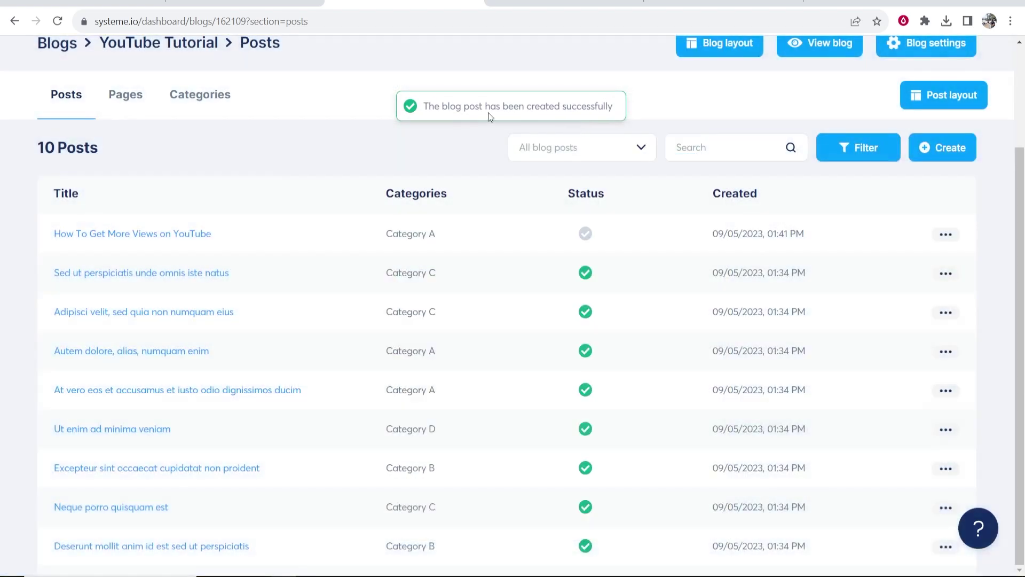
# Open 'How To Get More Views on YouTube' from the Posts list in the page editor.
pyautogui.moveTo(48, 238); pyautogui.dragTo(238, 239)
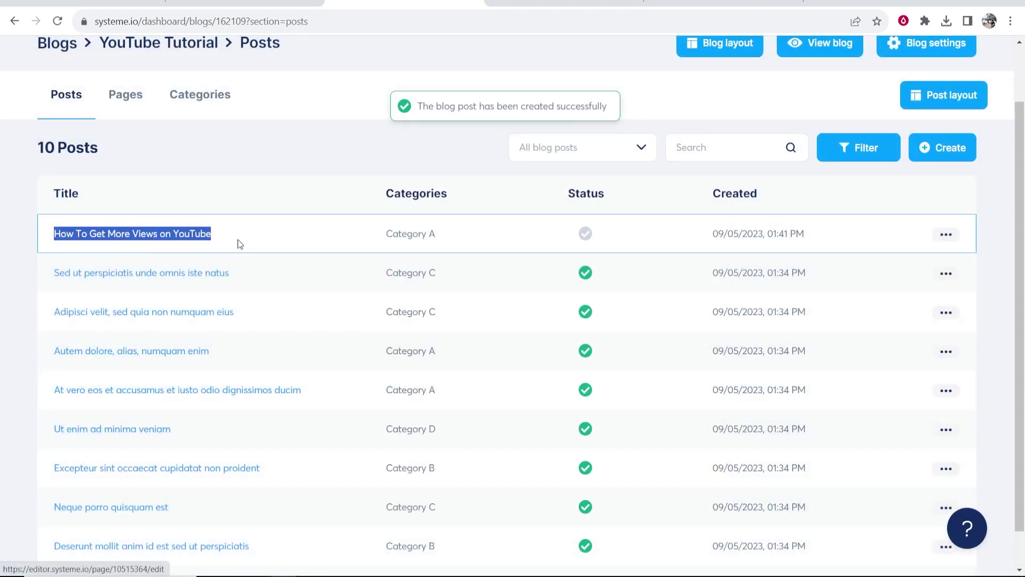
pyautogui.click(187, 147)
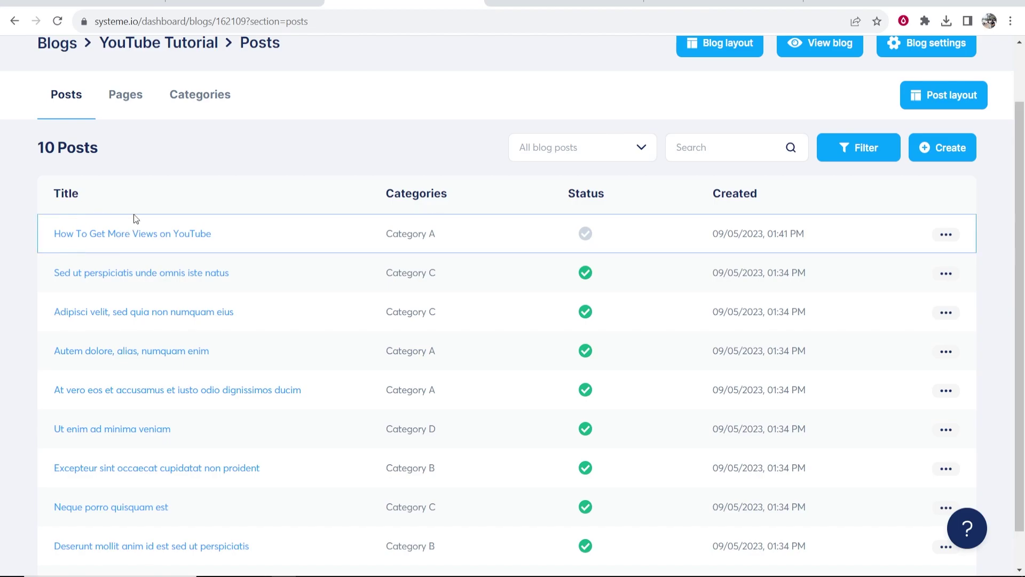
pyautogui.click(123, 241)
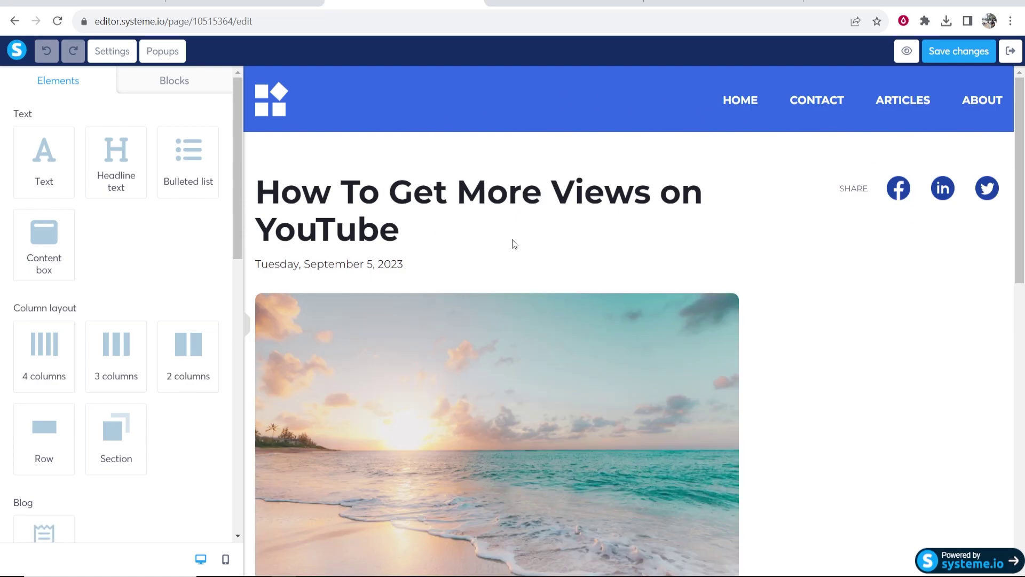
pyautogui.scroll(-7, 513, 242)
pyautogui.scroll(7, 513, 242)
pyautogui.scroll(-1, 393, 198)
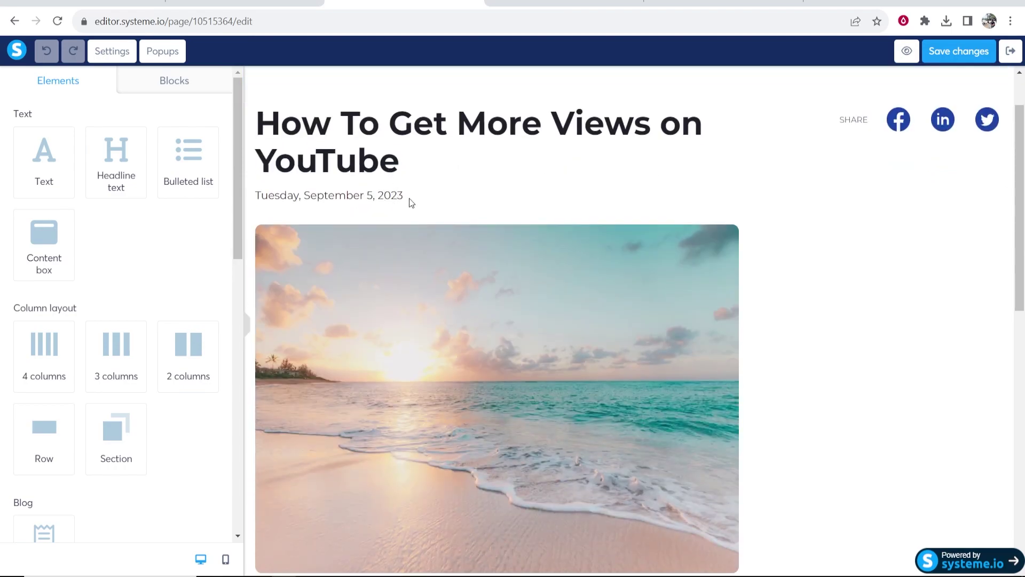
pyautogui.scroll(1, 411, 202)
pyautogui.moveTo(265, 189); pyautogui.dragTo(435, 194)
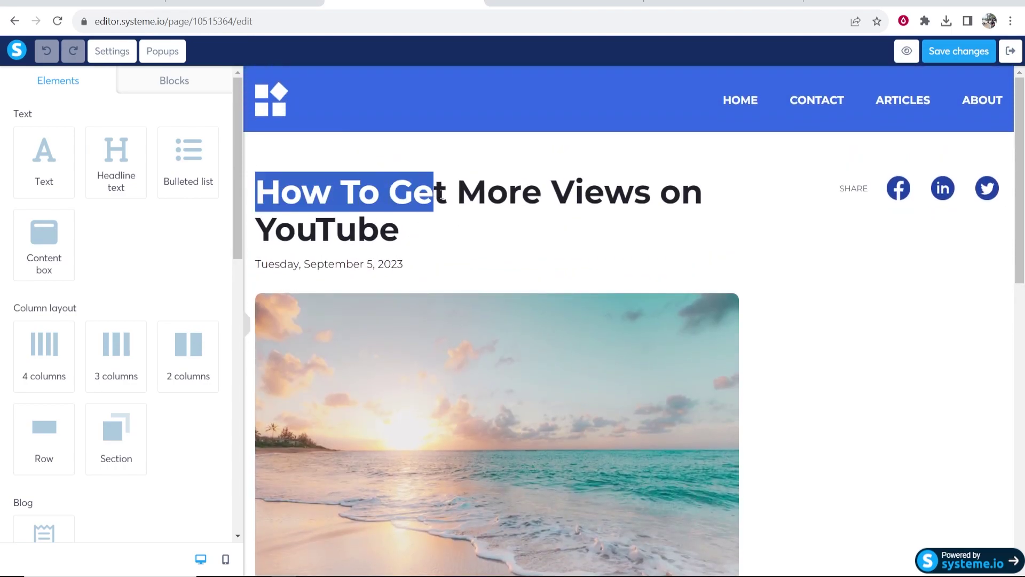
pyautogui.click(442, 195)
pyautogui.moveTo(253, 267); pyautogui.dragTo(430, 267)
pyautogui.click(421, 262)
pyautogui.scroll(-3, 420, 260)
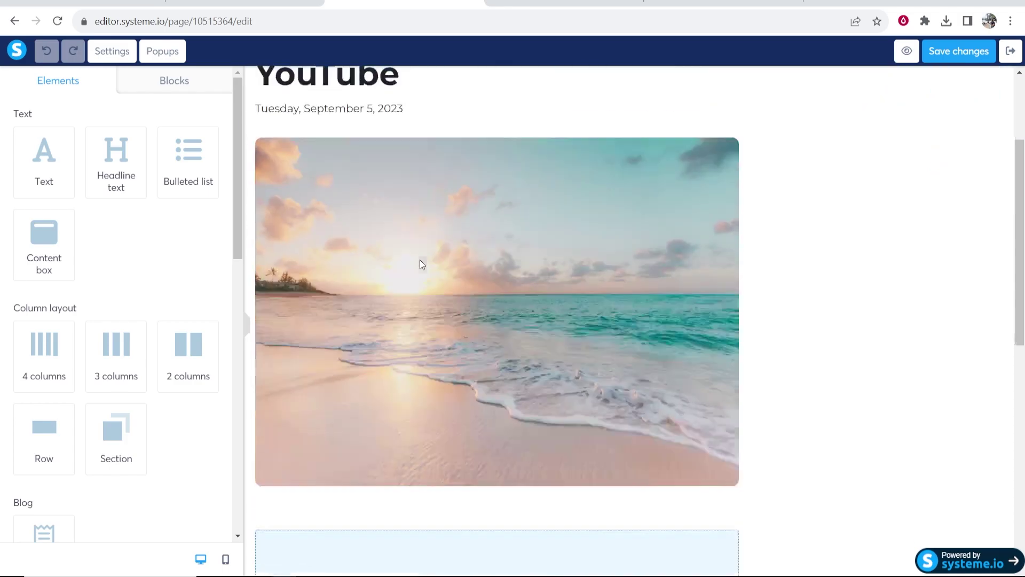
pyautogui.scroll(2, 506, 419)
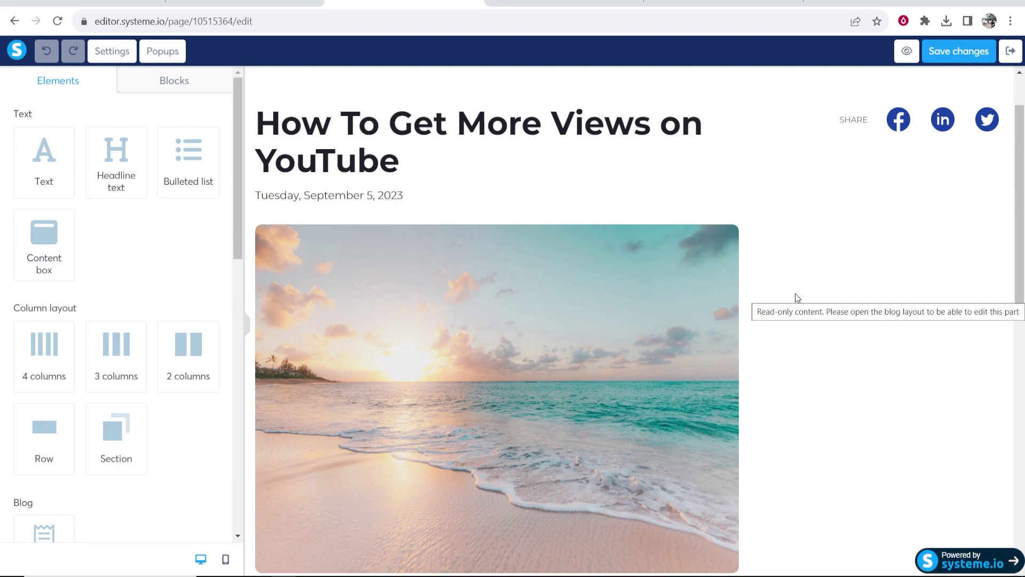
pyautogui.scroll(-2, 795, 294)
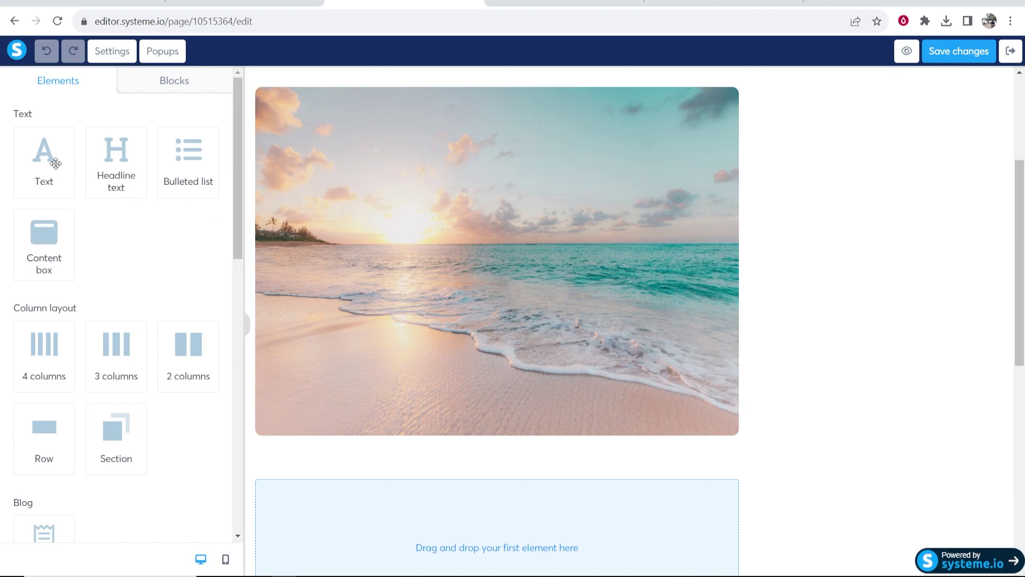
pyautogui.scroll(-1, 132, 189)
pyautogui.scroll(-1, 551, 354)
pyautogui.scroll(-2, 552, 355)
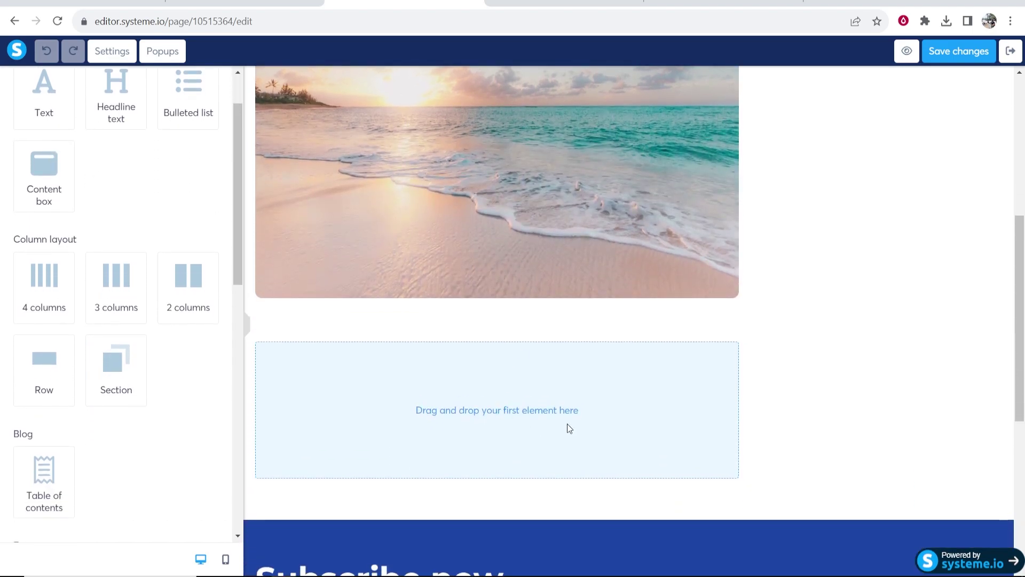
pyautogui.scroll(1, 148, 290)
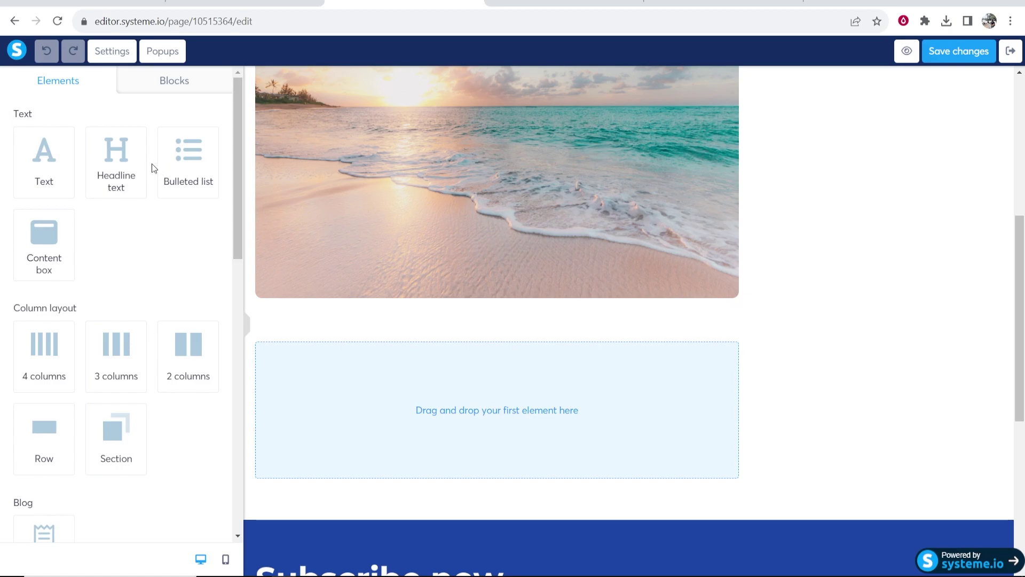
# Drop a Headline element under the beach image and retype it as 'How To Get More Views on YouTube'.
pyautogui.moveTo(143, 164); pyautogui.dragTo(539, 404)
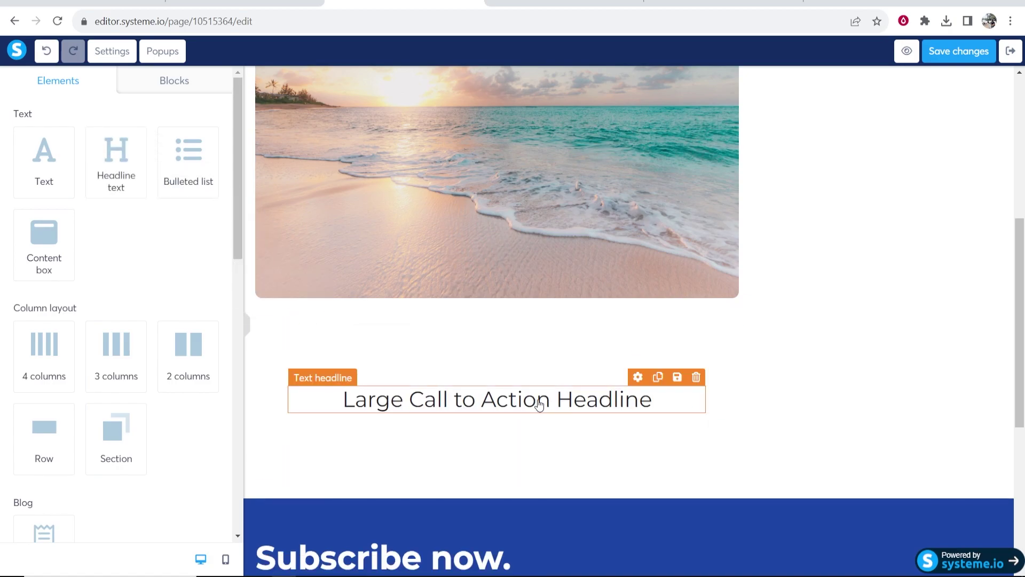
pyautogui.doubleClick(500, 406)
pyautogui.moveTo(655, 400); pyautogui.dragTo(361, 420)
pyautogui.press('BackSpace')
pyautogui.press('BackSpace')
pyautogui.write('How To G')
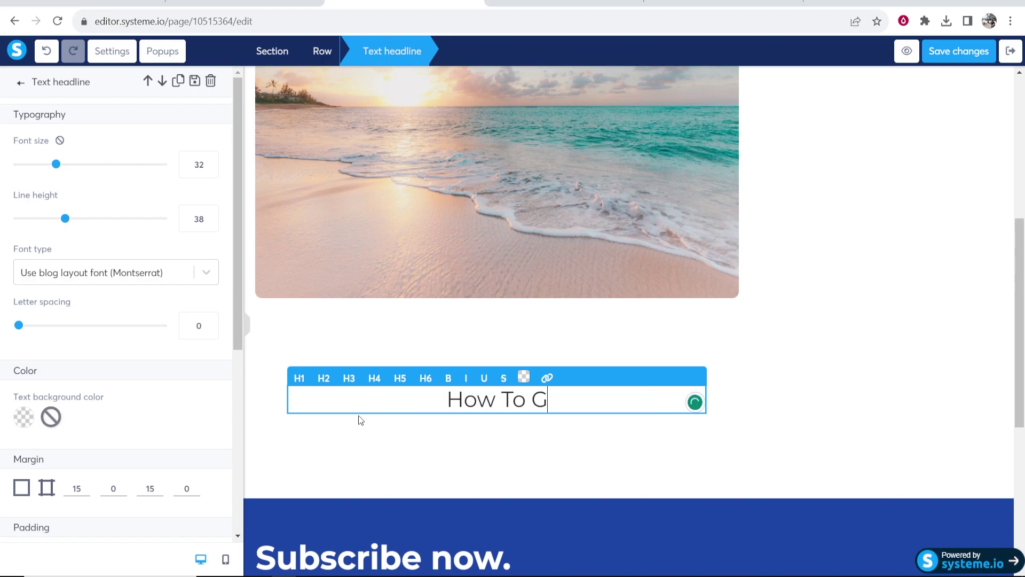
pyautogui.press('BackSpace')
pyautogui.write('Get ')
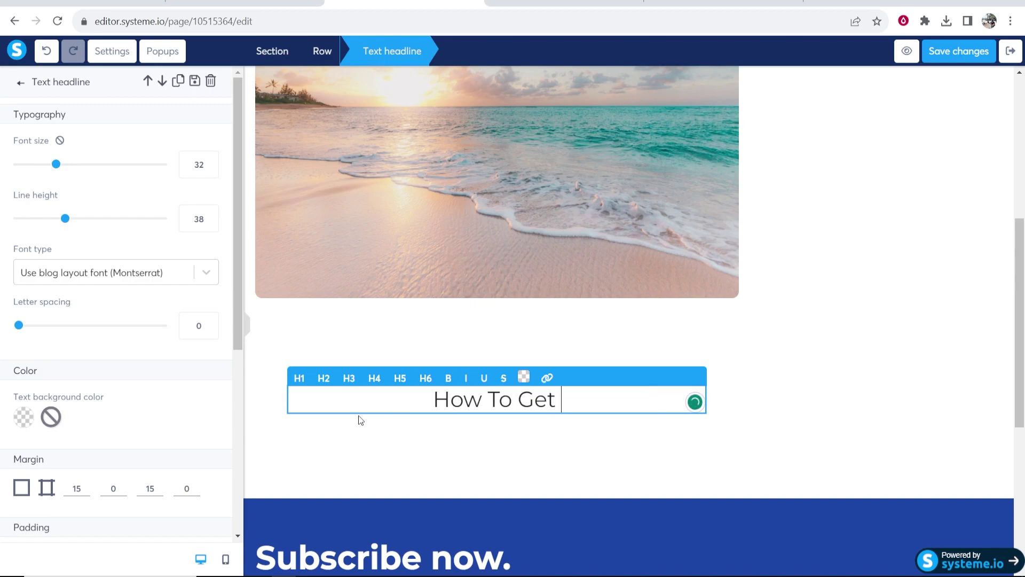
pyautogui.write('More Views ')
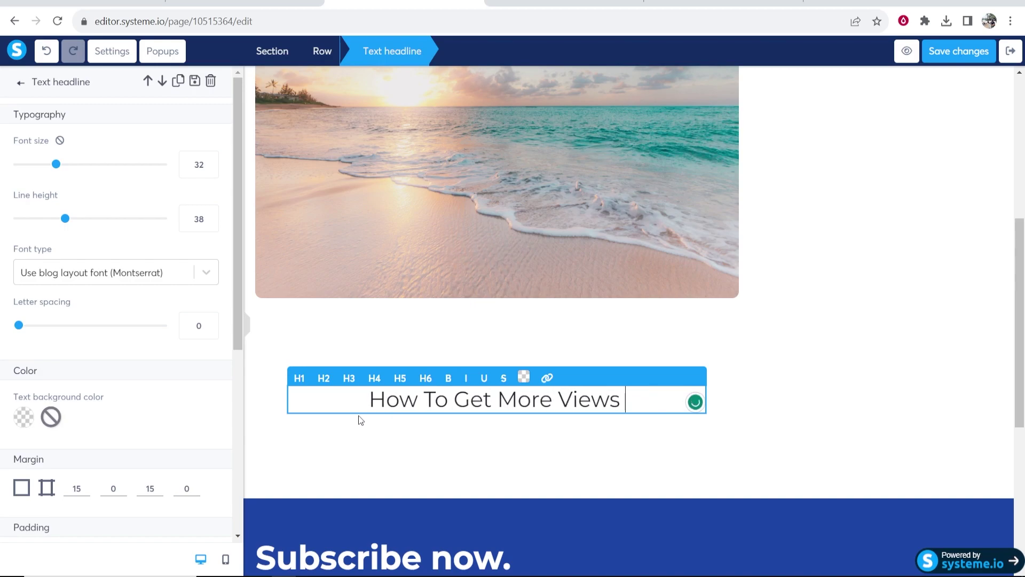
pyautogui.write('on YouTube')
# Format the headline as a bold H1 heading.
pyautogui.tripleClick(393, 388)
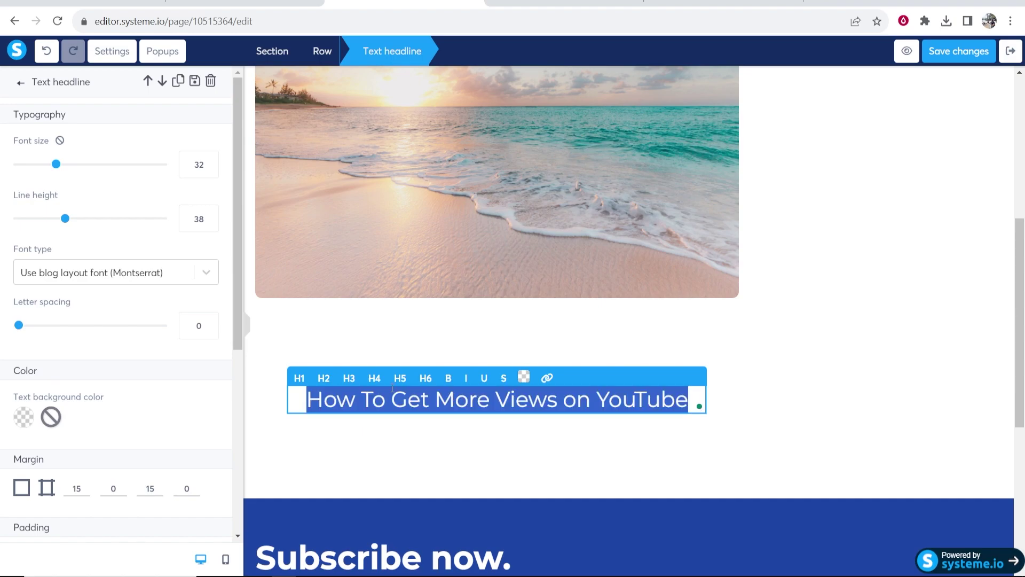
pyautogui.click(299, 378)
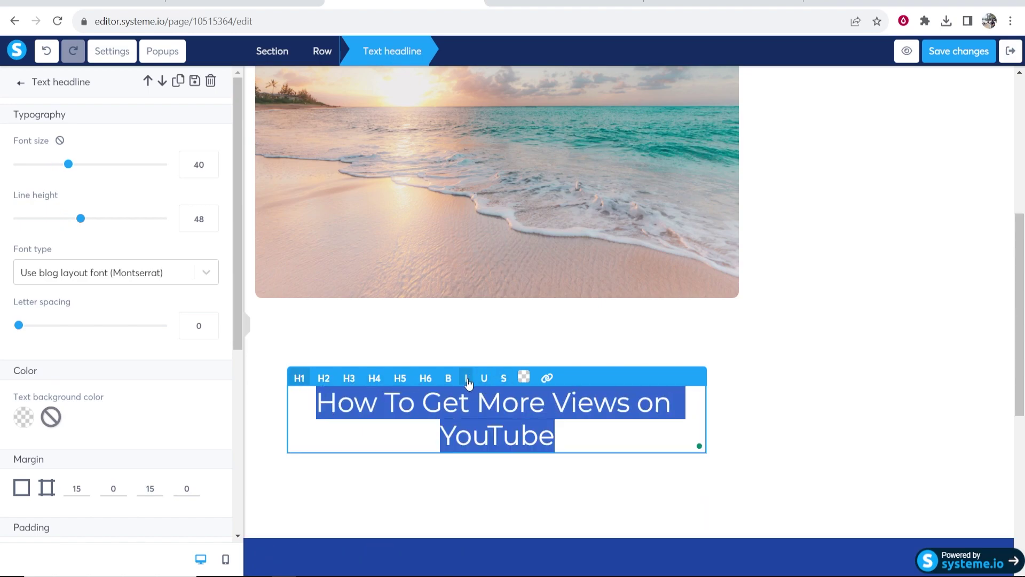
pyautogui.click(447, 378)
pyautogui.click(858, 428)
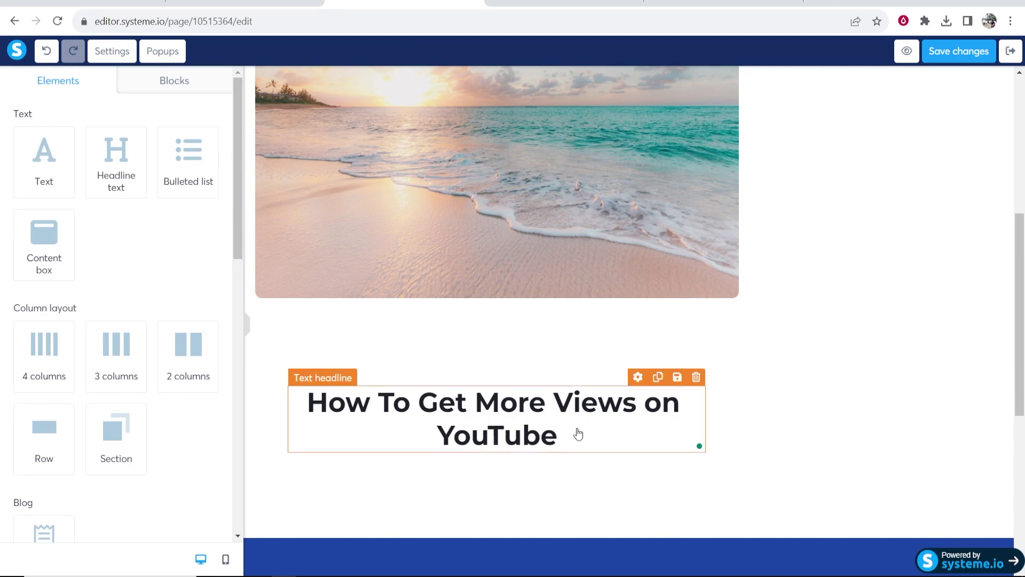
# Lower the headline's top margin to -79 and drop a text paragraph beneath it.
pyautogui.tripleClick(522, 409)
pyautogui.scroll(-4, 96, 305)
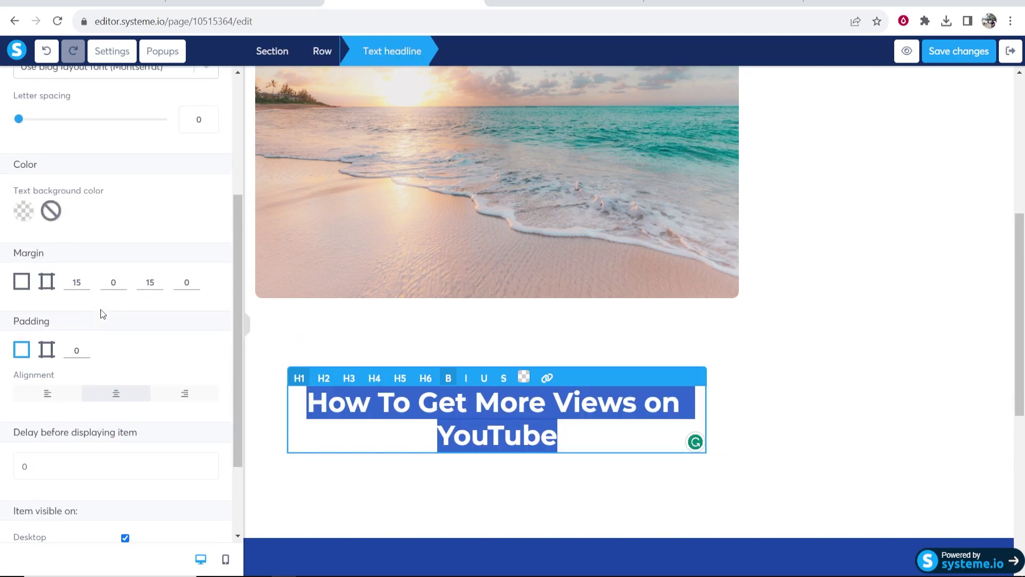
pyautogui.click(84, 281)
pyautogui.scroll(4, 86, 288)
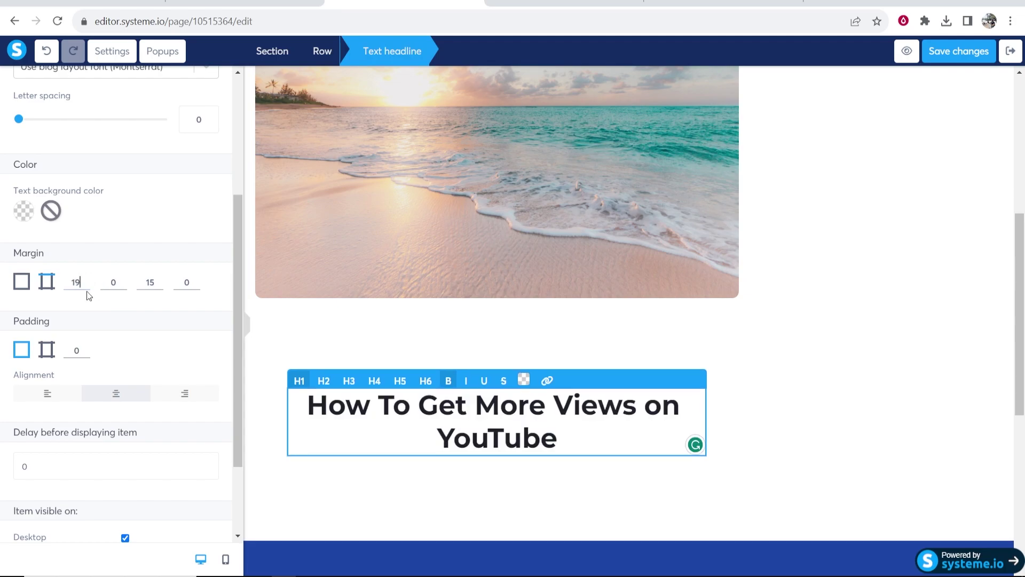
pyautogui.scroll(-20, 85, 288)
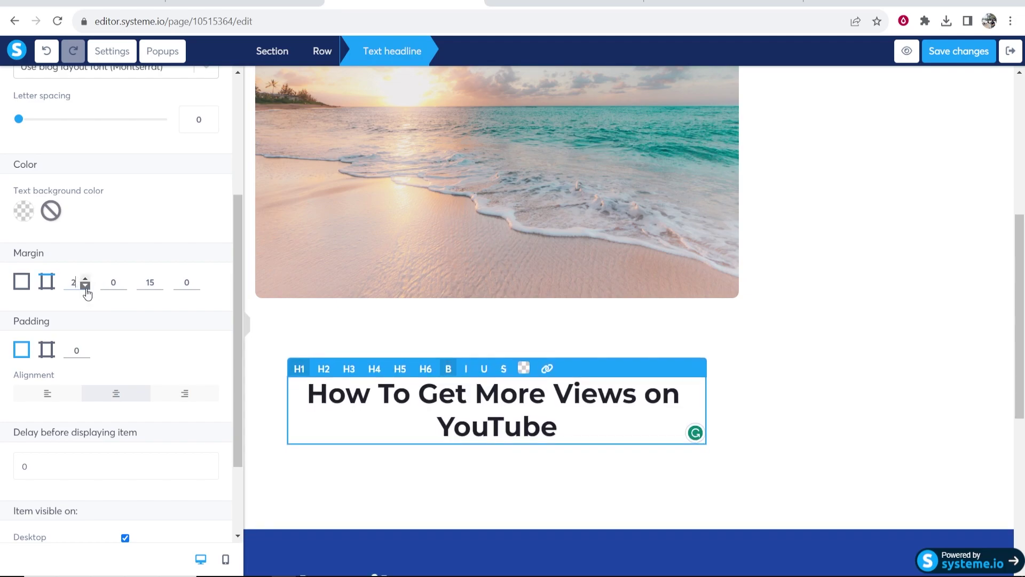
pyautogui.scroll(-20, 87, 288)
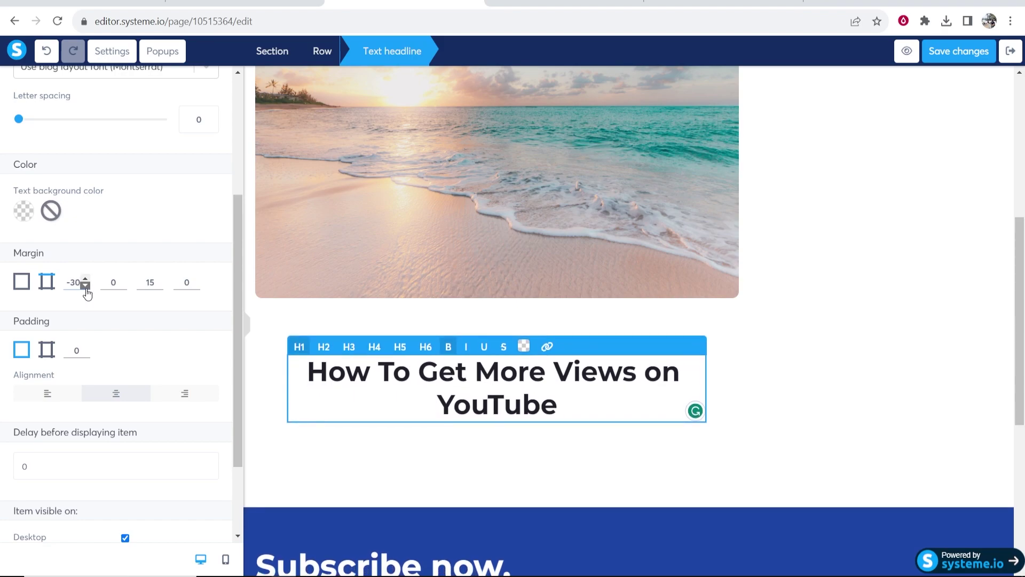
pyautogui.scroll(-20, 86, 288)
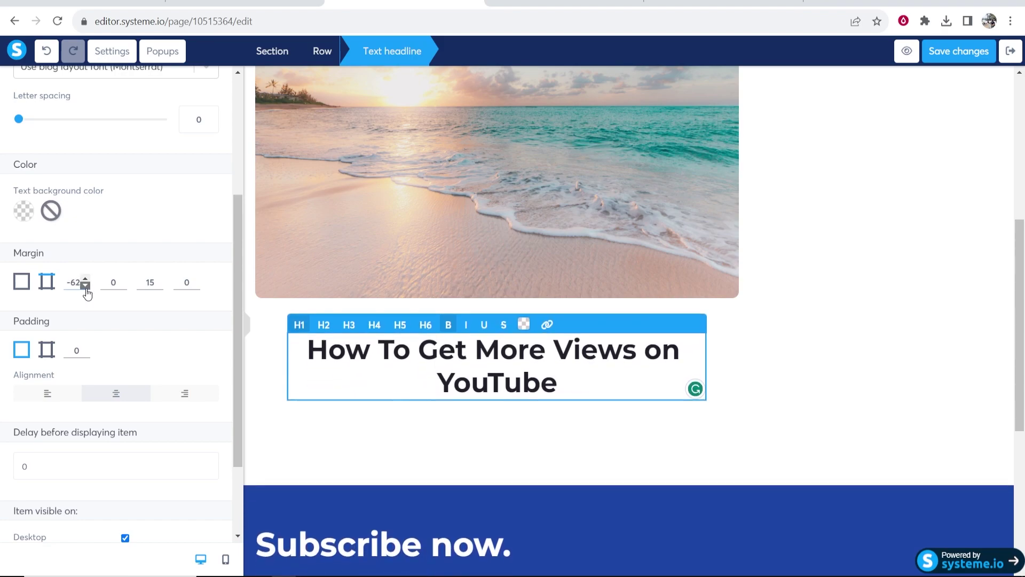
pyautogui.click(902, 365)
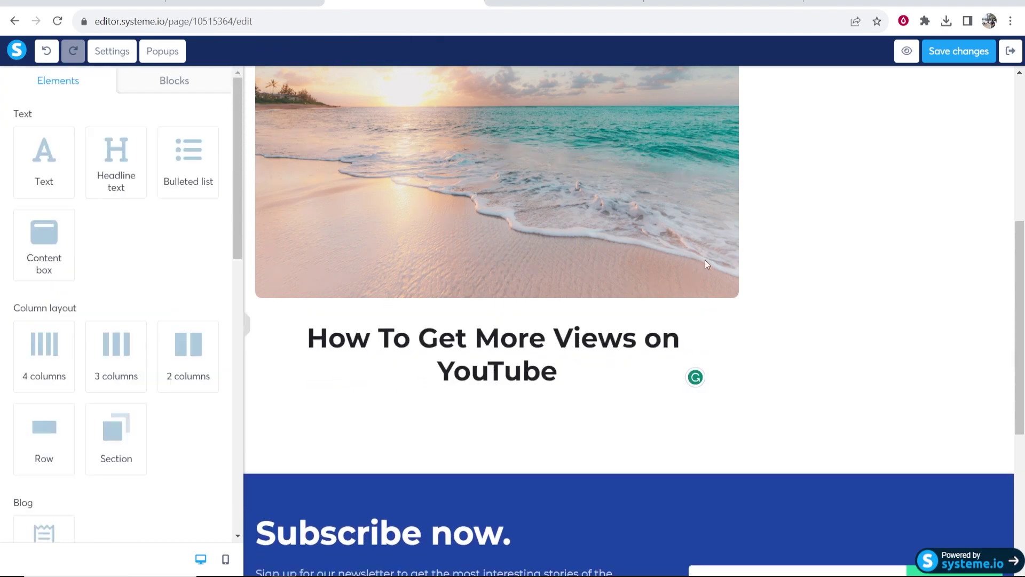
pyautogui.tripleClick(559, 372)
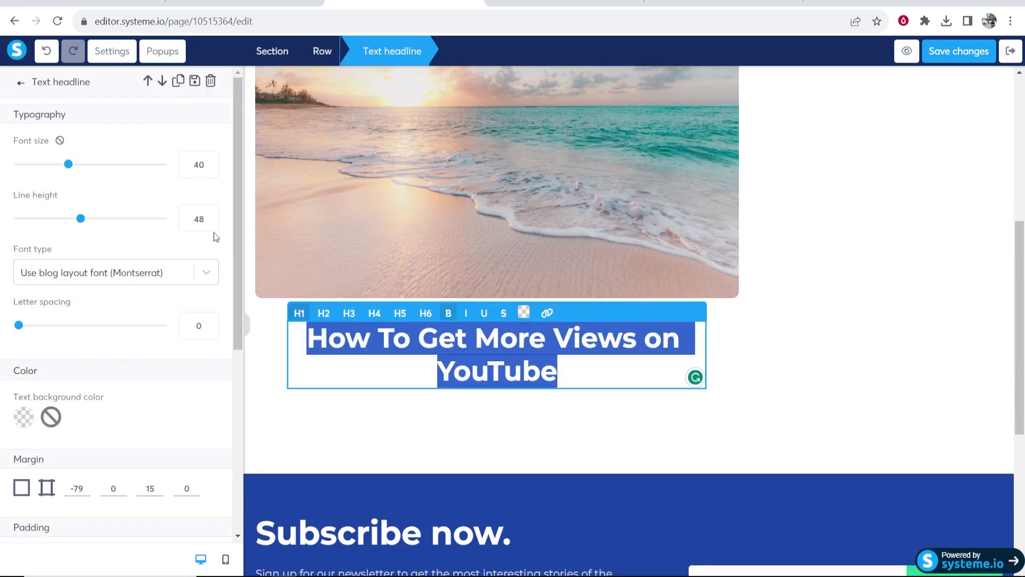
pyautogui.click(795, 273)
pyautogui.moveTo(59, 160); pyautogui.dragTo(438, 411)
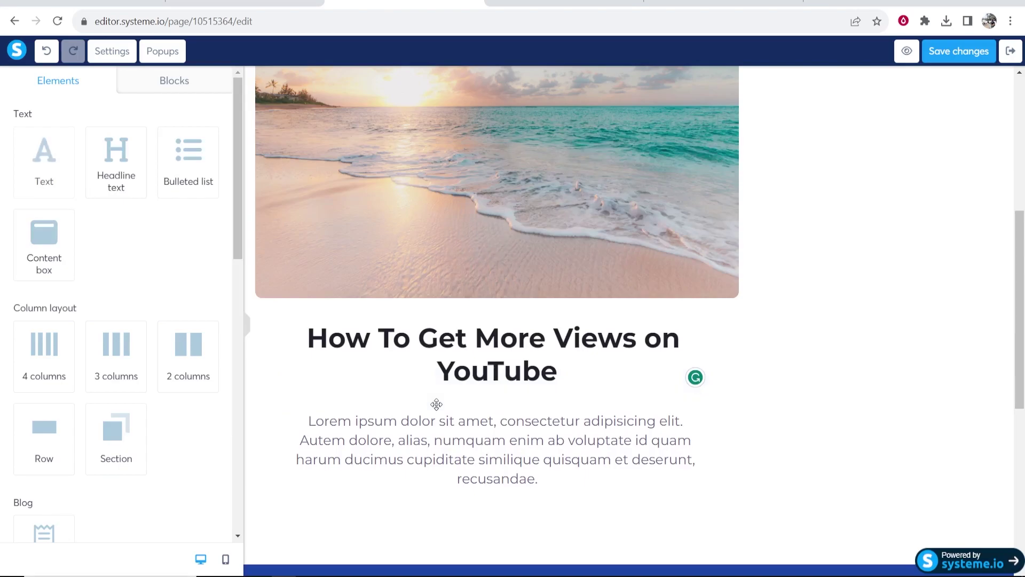
# Check the placeholder paragraph under the headline and scroll the Elements panel to Media.
pyautogui.click(531, 460)
pyautogui.click(796, 438)
pyautogui.scroll(-3, 678, 391)
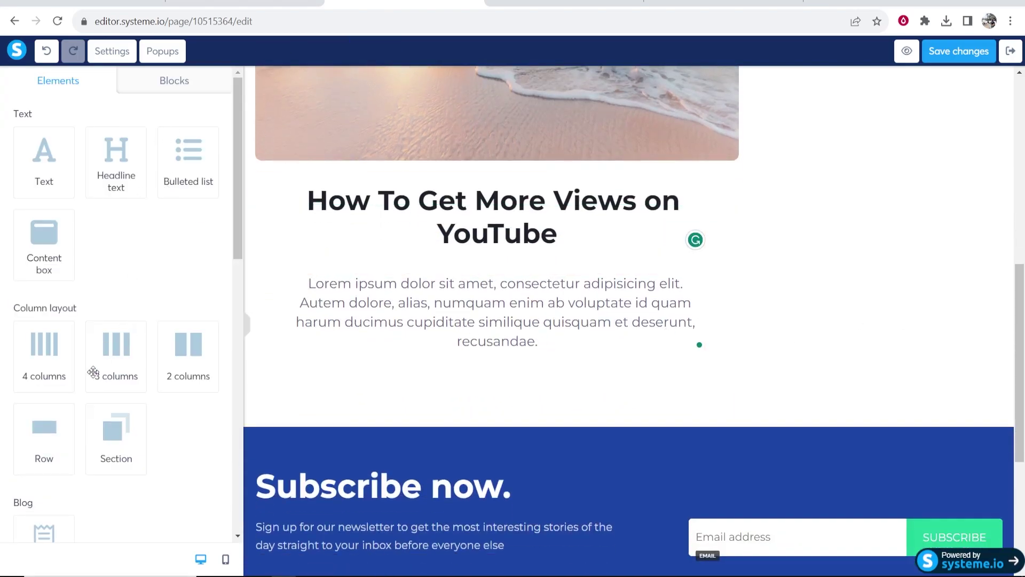
pyautogui.scroll(-2, 46, 436)
pyautogui.scroll(2, 43, 389)
pyautogui.scroll(-2, 100, 259)
pyautogui.scroll(-4, 142, 293)
pyautogui.scroll(-6, 140, 293)
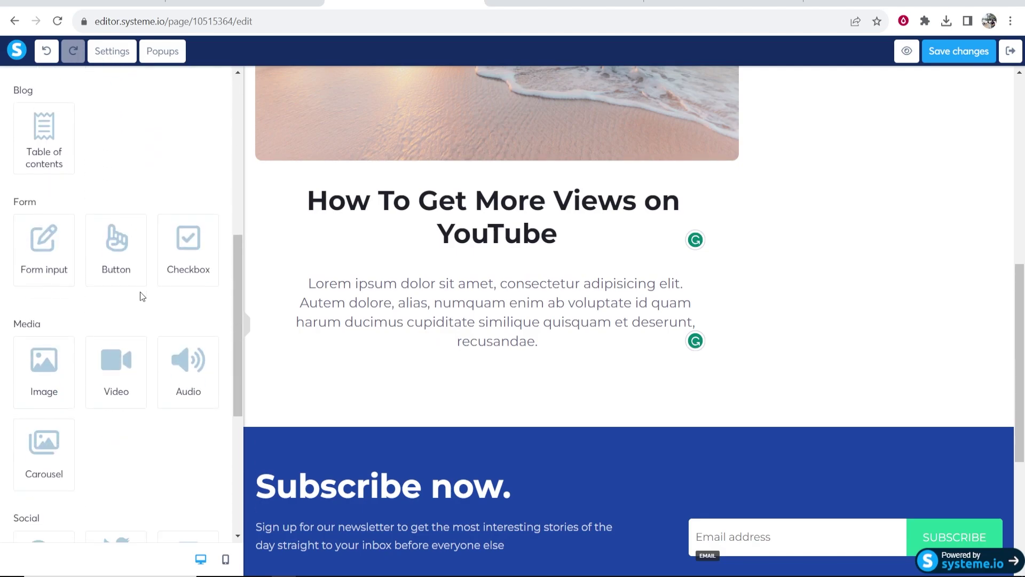
pyautogui.click(92, 326)
# Add an image block below the paragraph and insert the uploaded beach JPG into it.
pyautogui.scroll(-2, 92, 326)
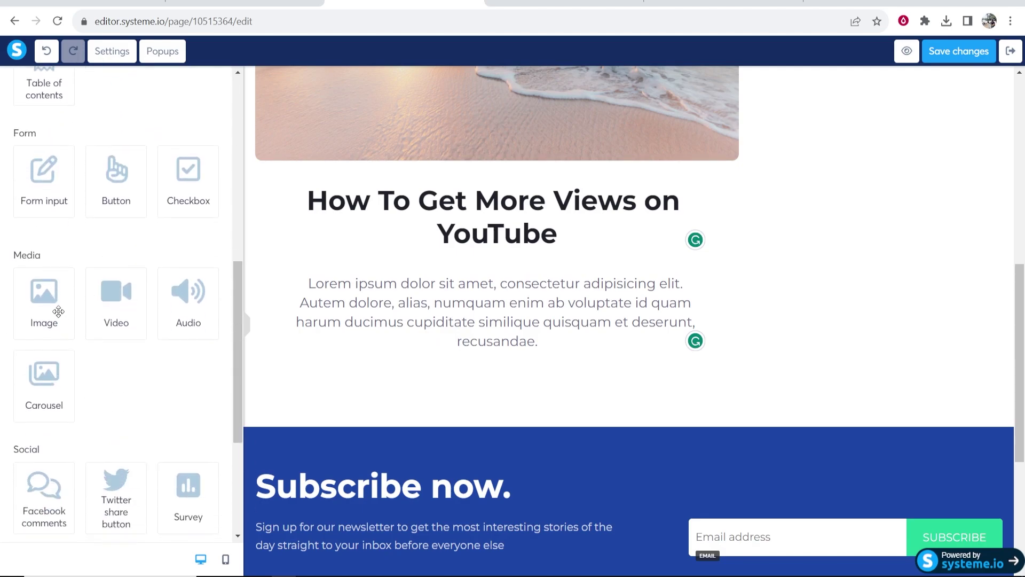
pyautogui.moveTo(42, 299); pyautogui.dragTo(491, 380)
pyautogui.scroll(-4, 577, 382)
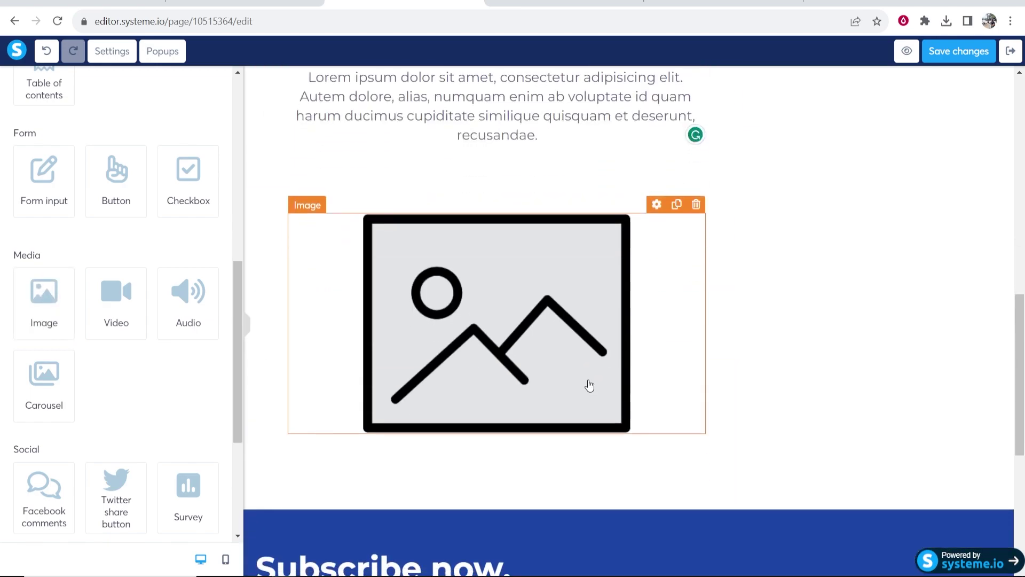
pyautogui.click(566, 293)
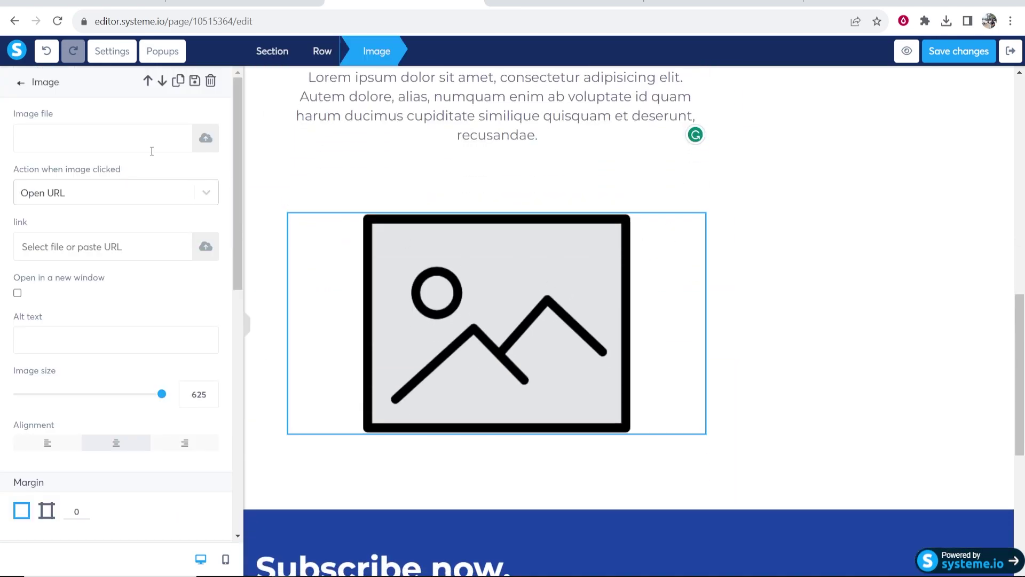
pyautogui.click(207, 139)
pyautogui.click(484, 353)
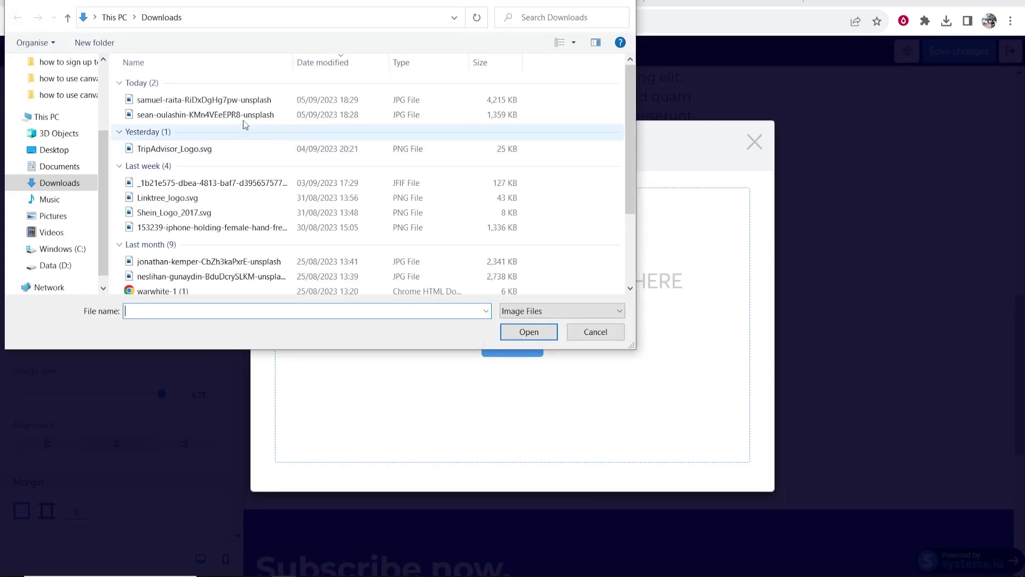
pyautogui.doubleClick(176, 112)
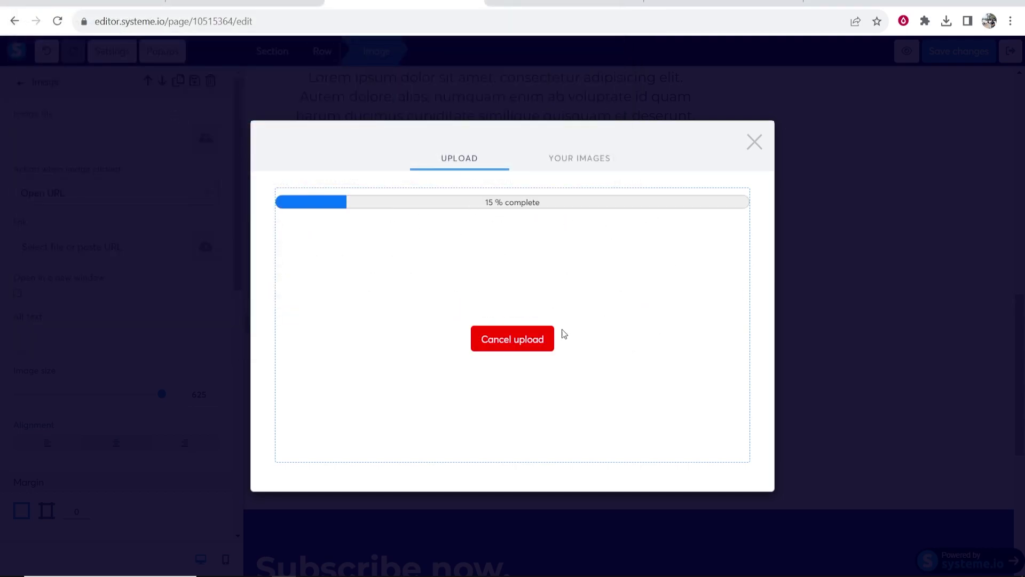
pyautogui.click(531, 339)
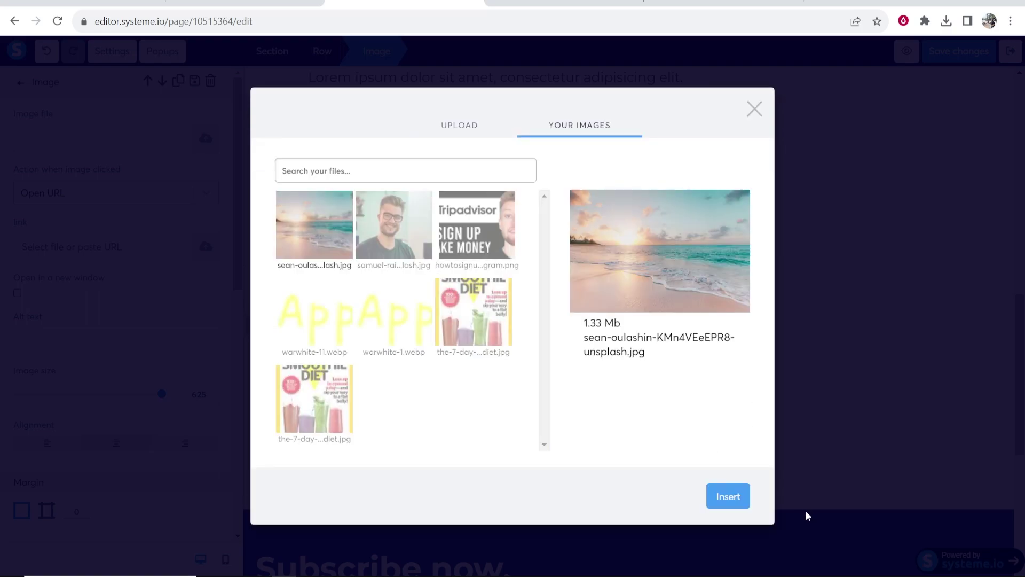
pyautogui.click(729, 496)
# Set the beach image's margin to -54 to enlarge it.
pyautogui.click(755, 346)
pyautogui.scroll(2, 448, 315)
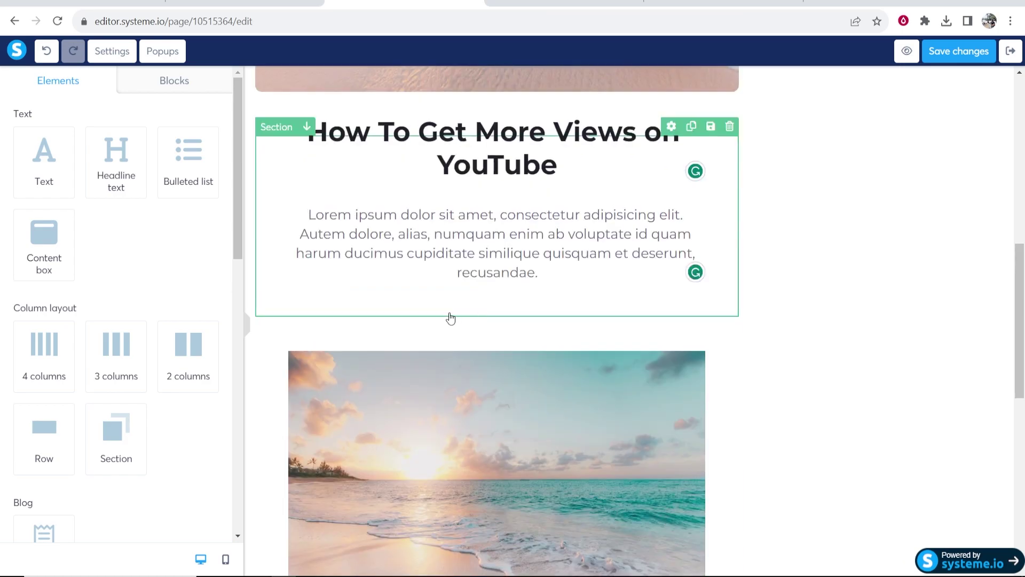
pyautogui.click(475, 364)
pyautogui.scroll(-1, 481, 359)
pyautogui.scroll(-5, 112, 259)
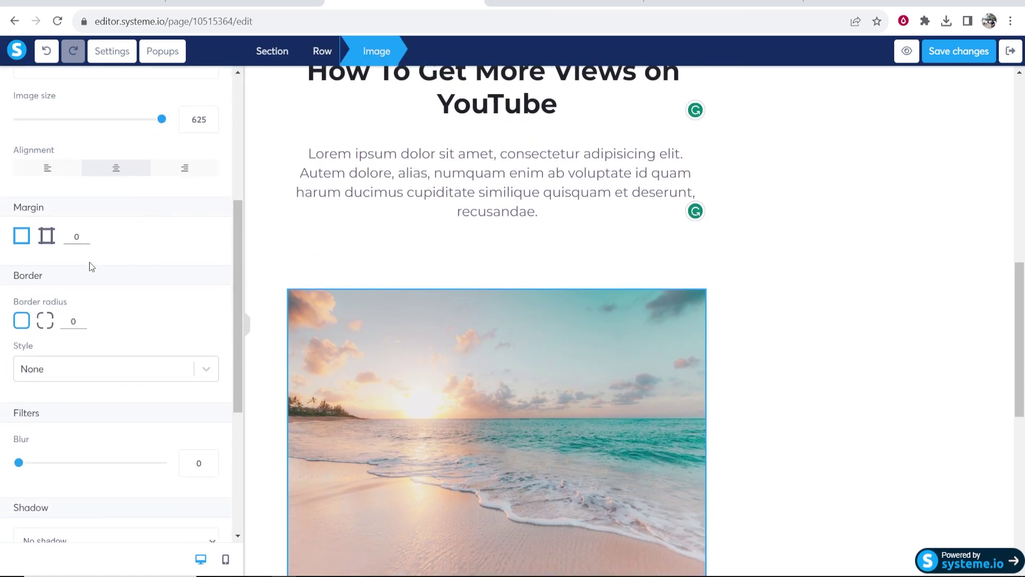
pyautogui.click(84, 239)
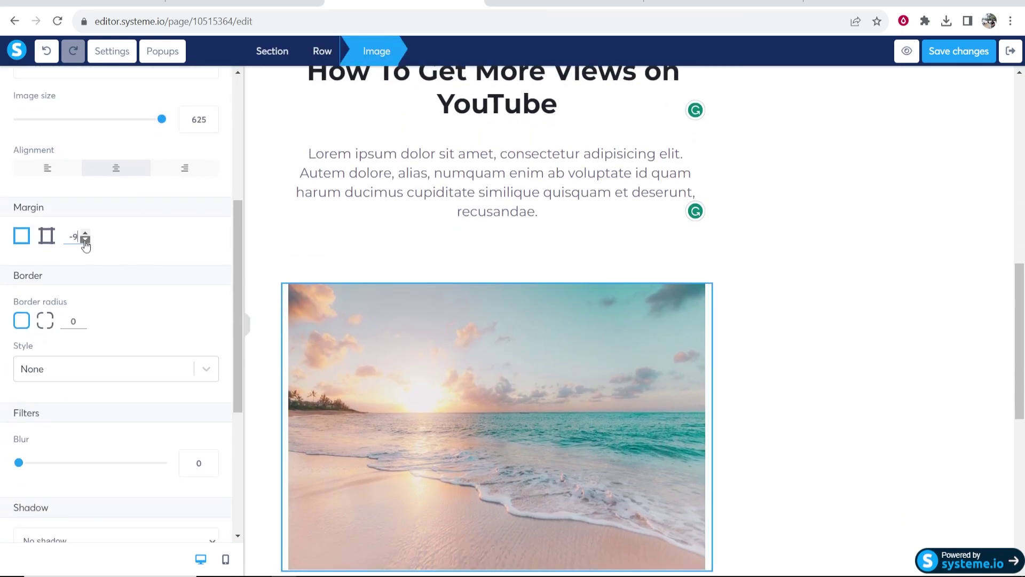
pyautogui.moveTo(85, 238); pyautogui.dragTo(85, 239)
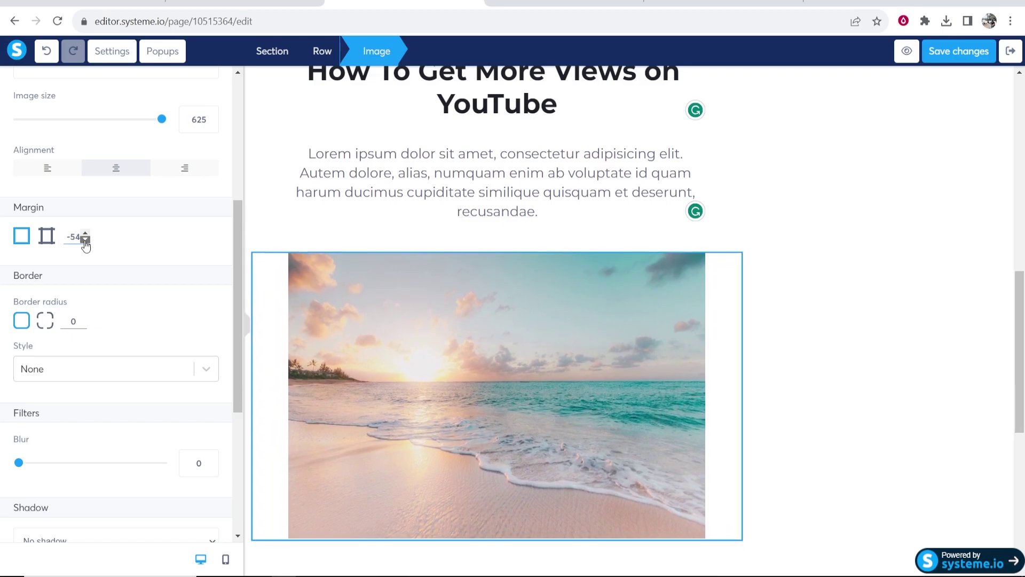
pyautogui.click(801, 266)
pyautogui.scroll(8, 801, 265)
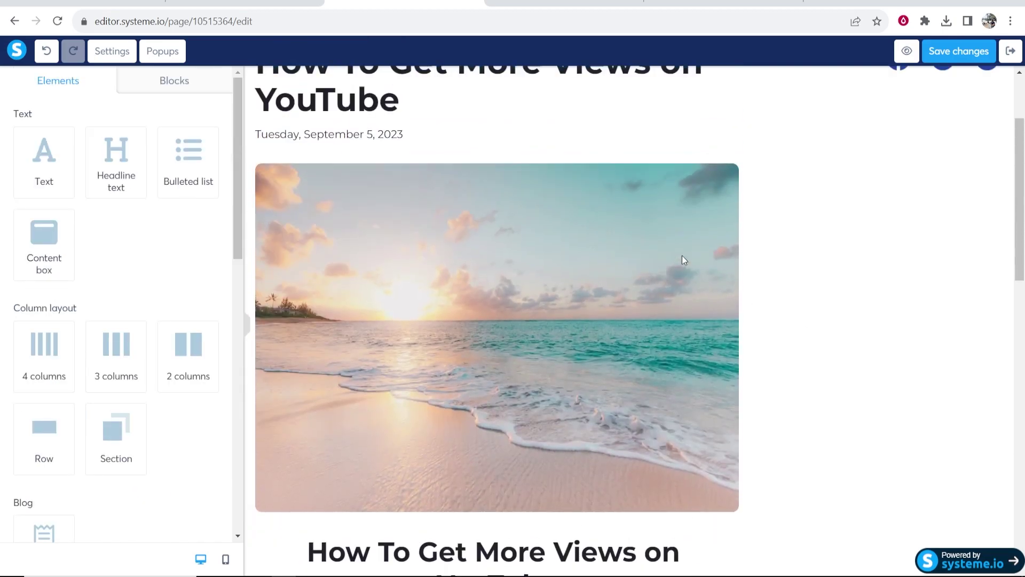
# Review the page, save the post changes, and exit to the blog dashboard.
pyautogui.scroll(-5, 685, 260)
pyautogui.scroll(-3, 578, 240)
pyautogui.scroll(-5, 481, 238)
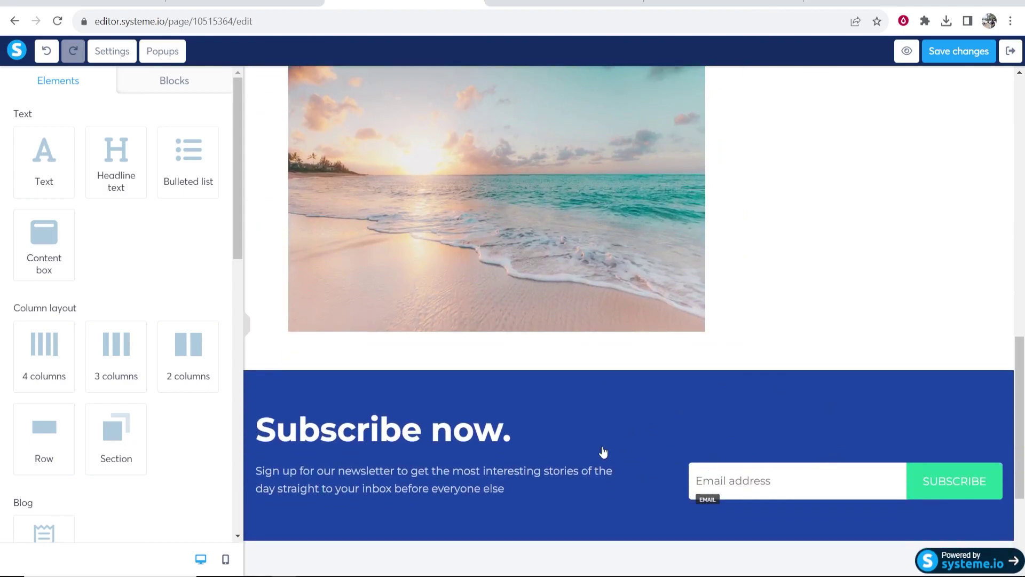
pyautogui.scroll(10, 666, 384)
pyautogui.click(956, 54)
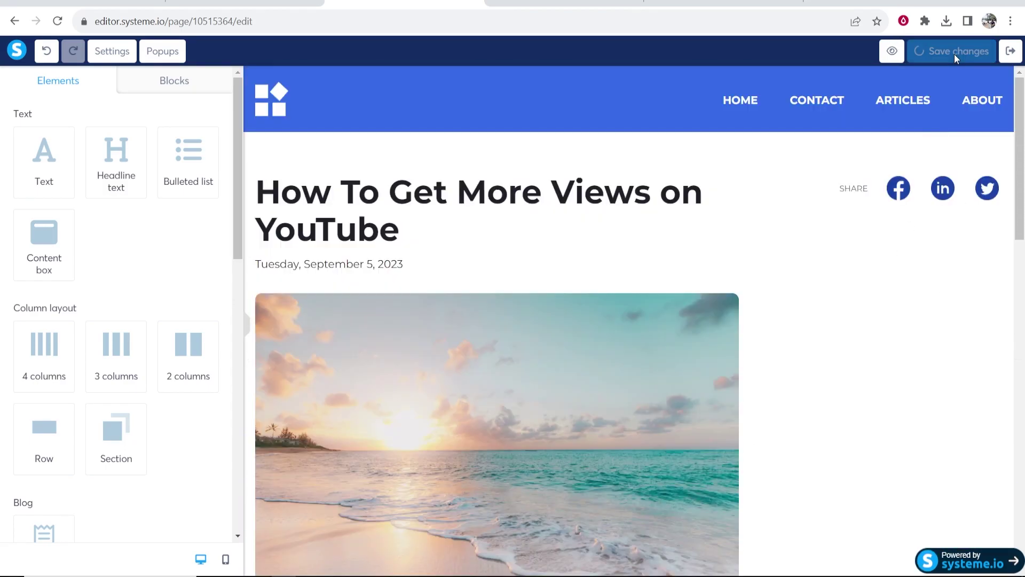
pyautogui.click(1011, 51)
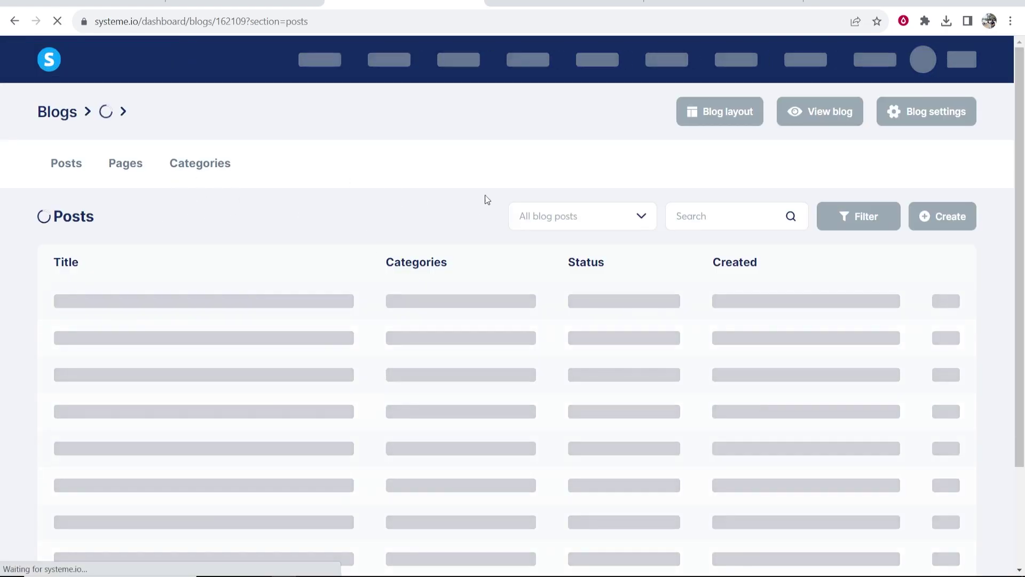
# Activate the 'How To Get More Views on YouTube' post from its actions menu and confirm.
pyautogui.scroll(-1, 493, 201)
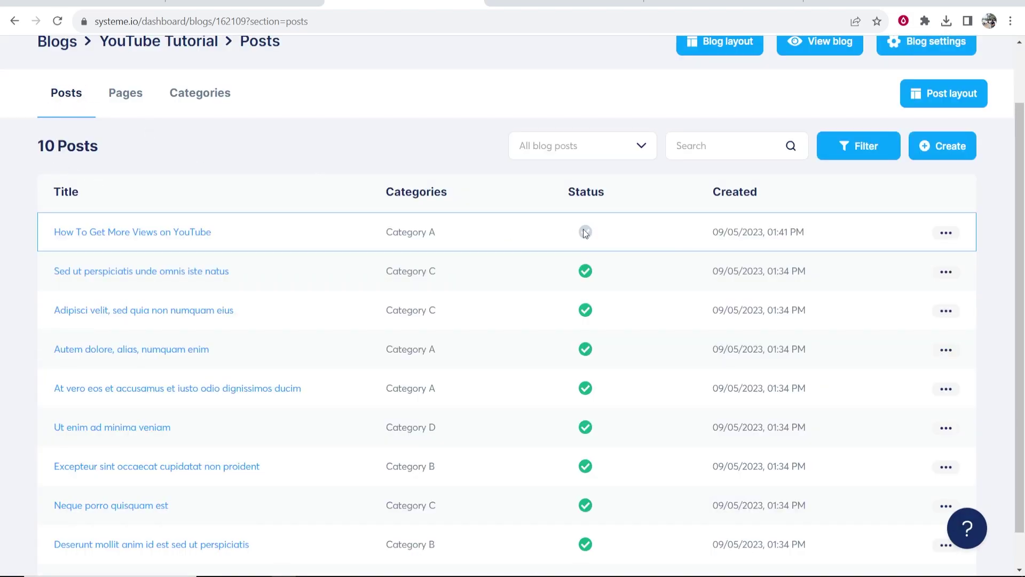
pyautogui.moveTo(585, 233)
pyautogui.click(946, 233)
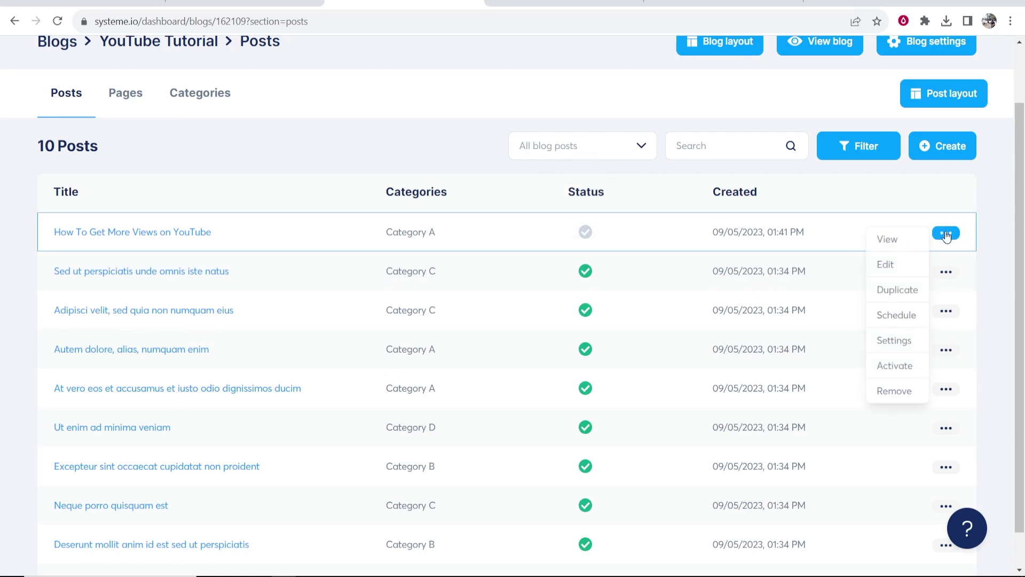
pyautogui.click(895, 366)
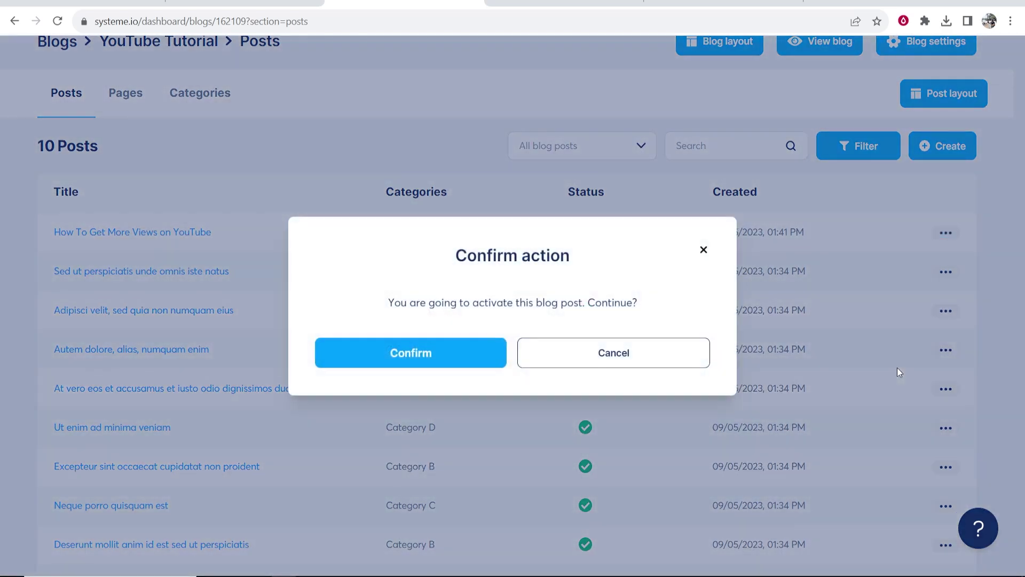
pyautogui.click(417, 361)
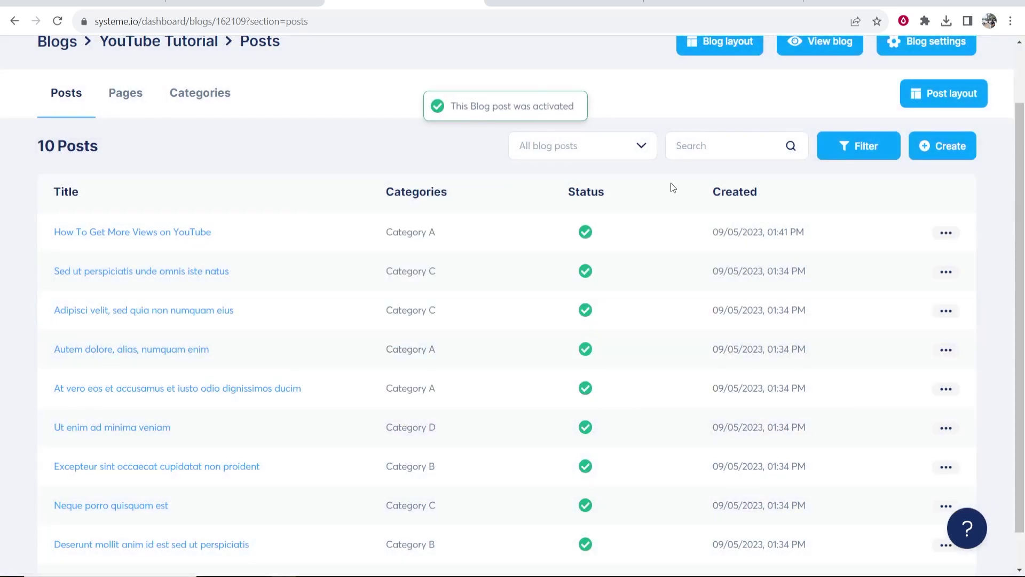
pyautogui.scroll(1, 668, 203)
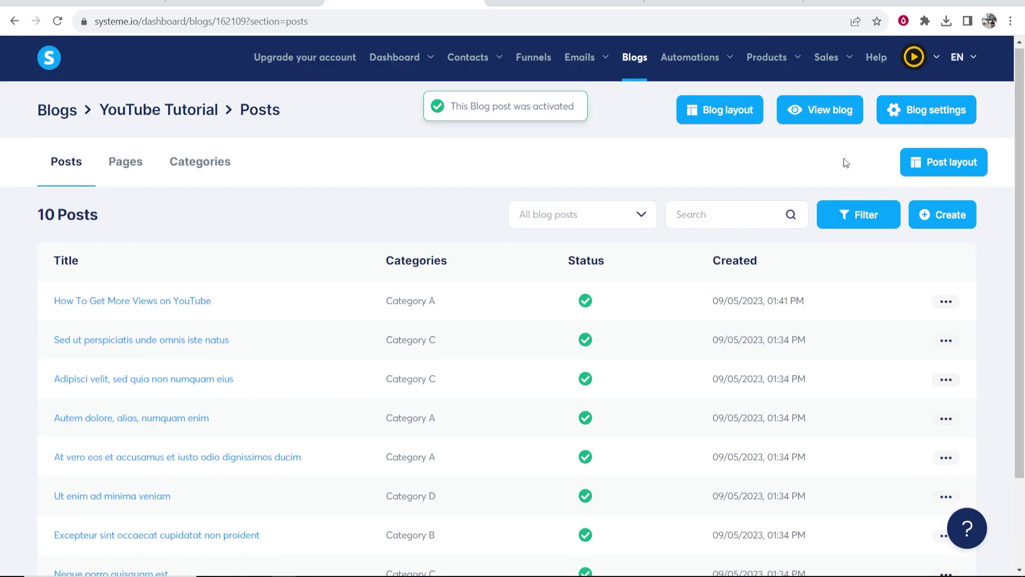
pyautogui.click(826, 113)
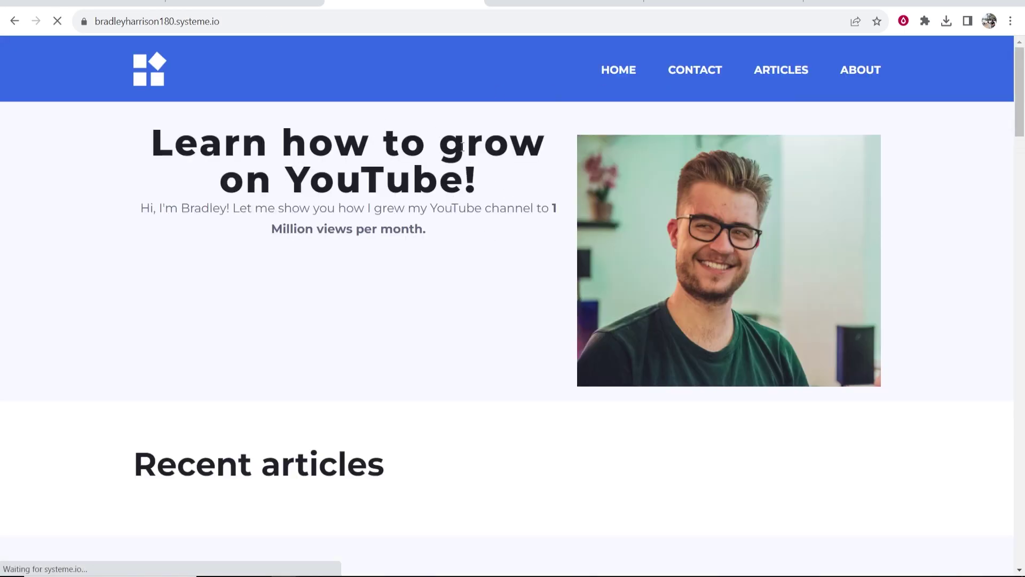
pyautogui.scroll(-5, 450, 222)
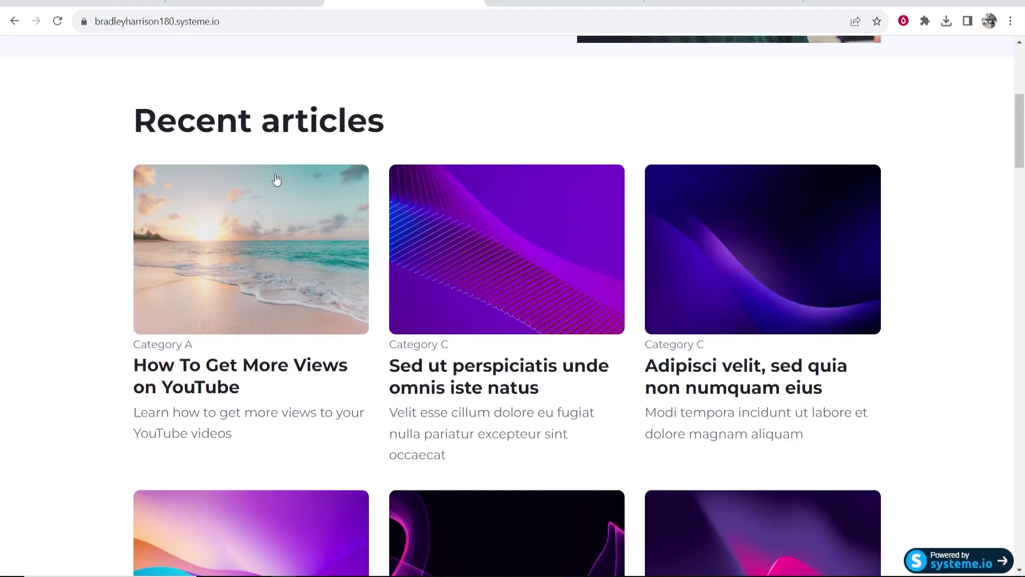
pyautogui.click(15, 23)
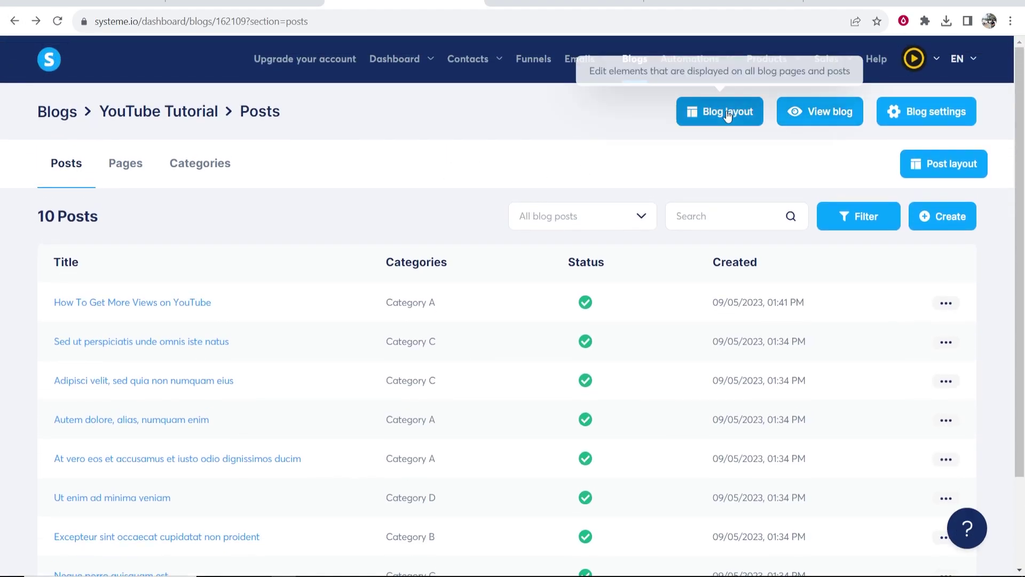
# In the Blog layout, delete the Subscribe now row and its blue section, then save and exit.
pyautogui.click(727, 114)
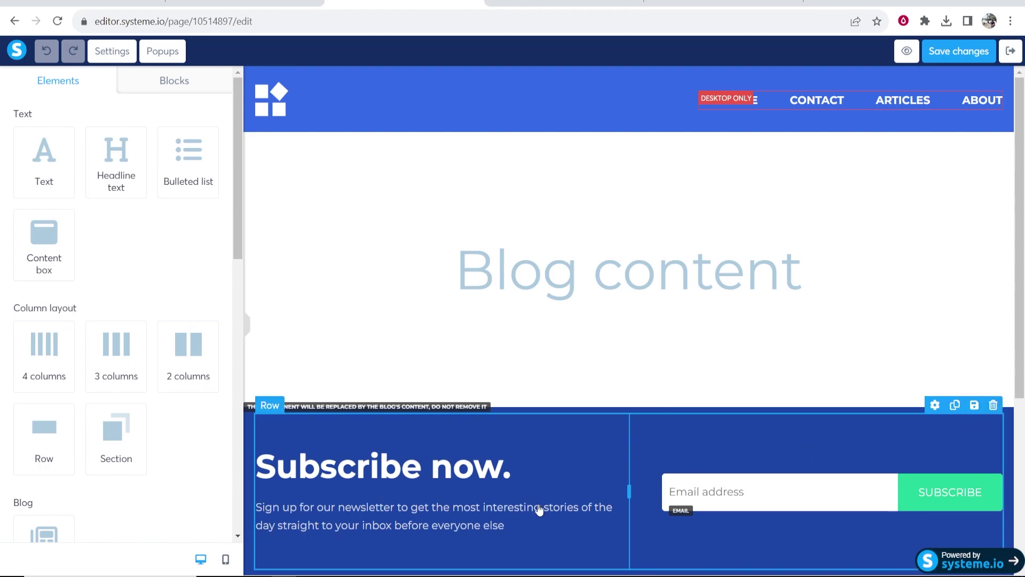
pyautogui.click(993, 406)
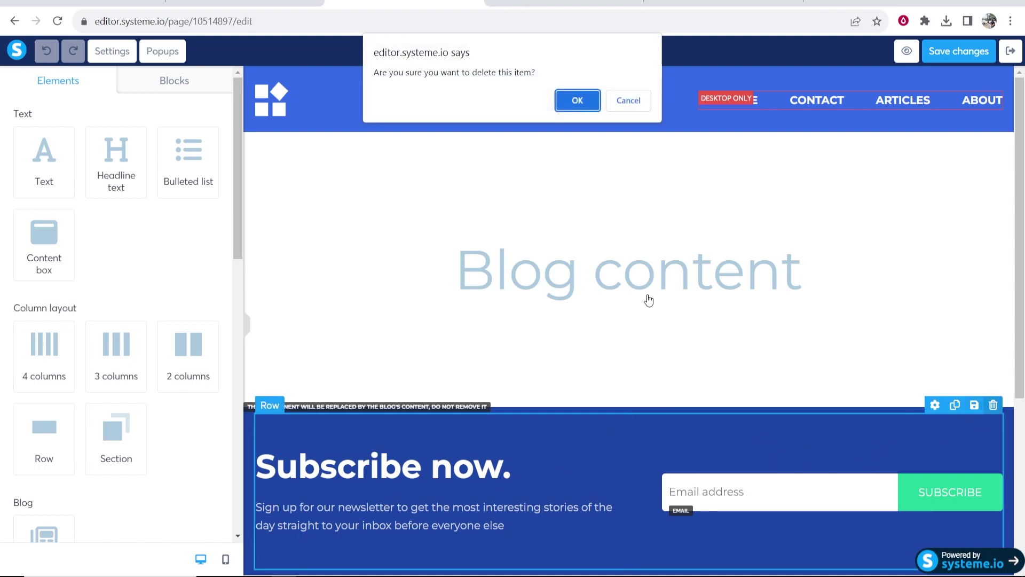
pyautogui.click(577, 101)
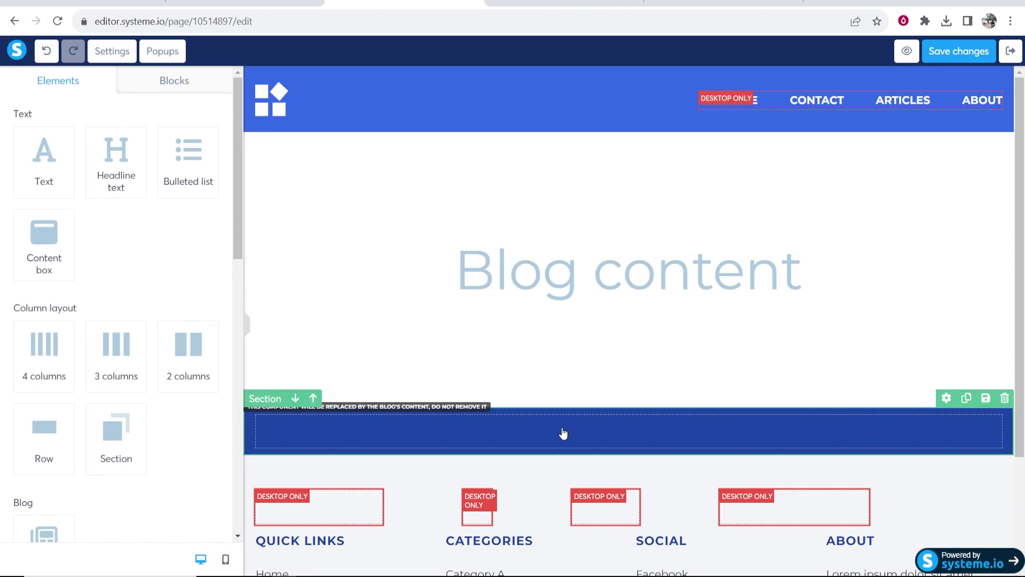
pyautogui.scroll(-3, 534, 428)
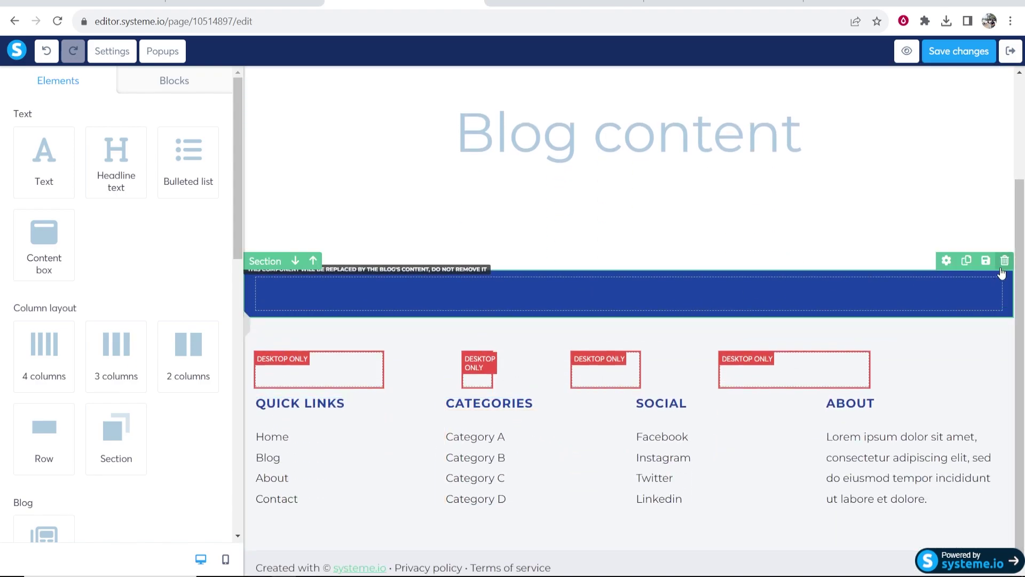
pyautogui.click(1004, 262)
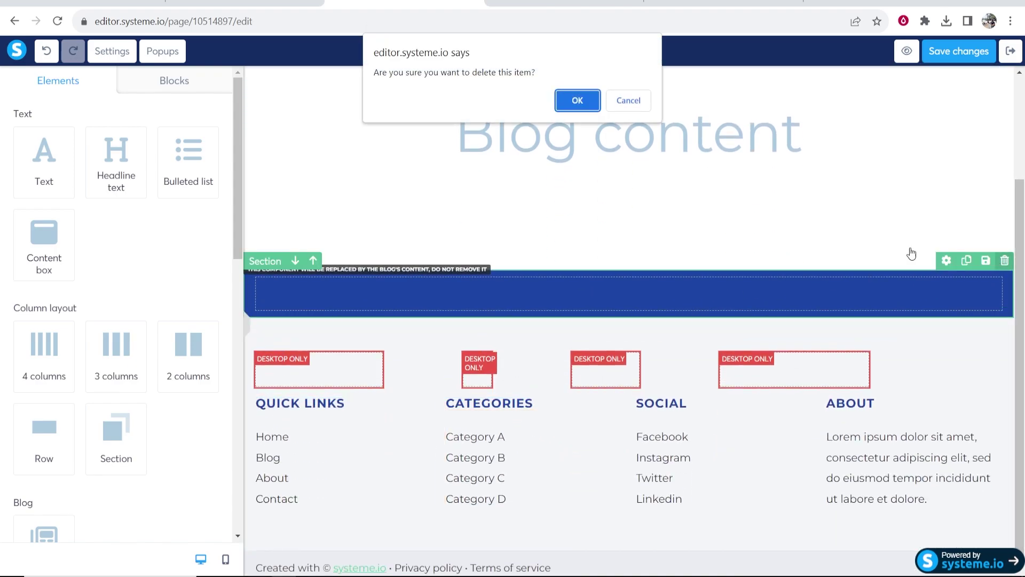
pyautogui.click(576, 100)
pyautogui.click(958, 53)
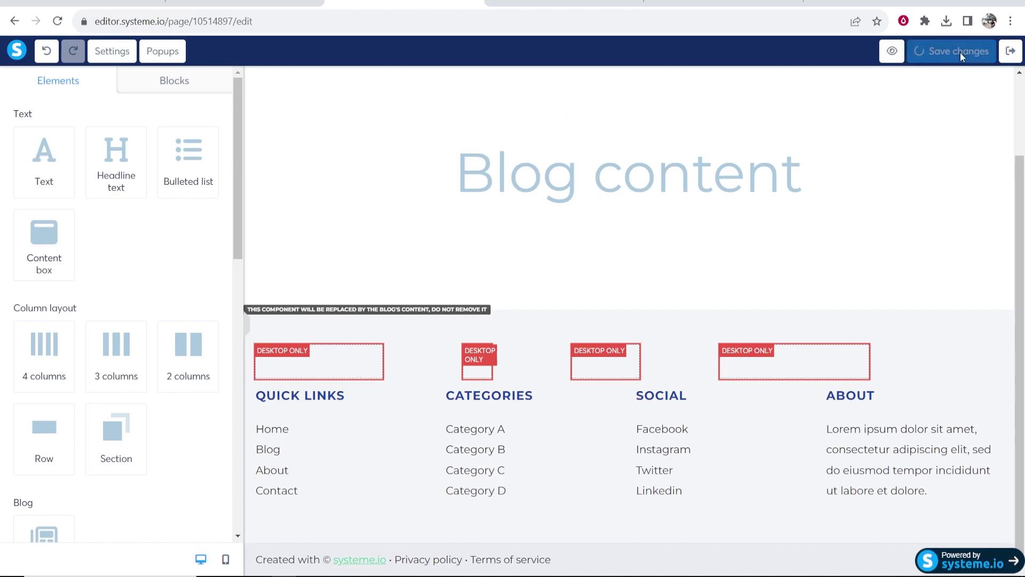
pyautogui.click(1011, 51)
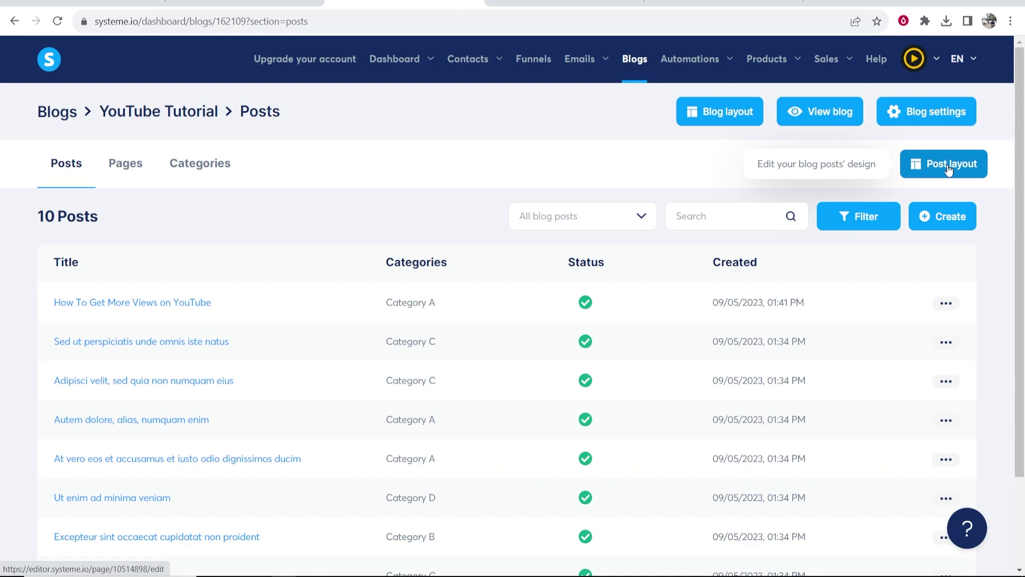
pyautogui.click(949, 167)
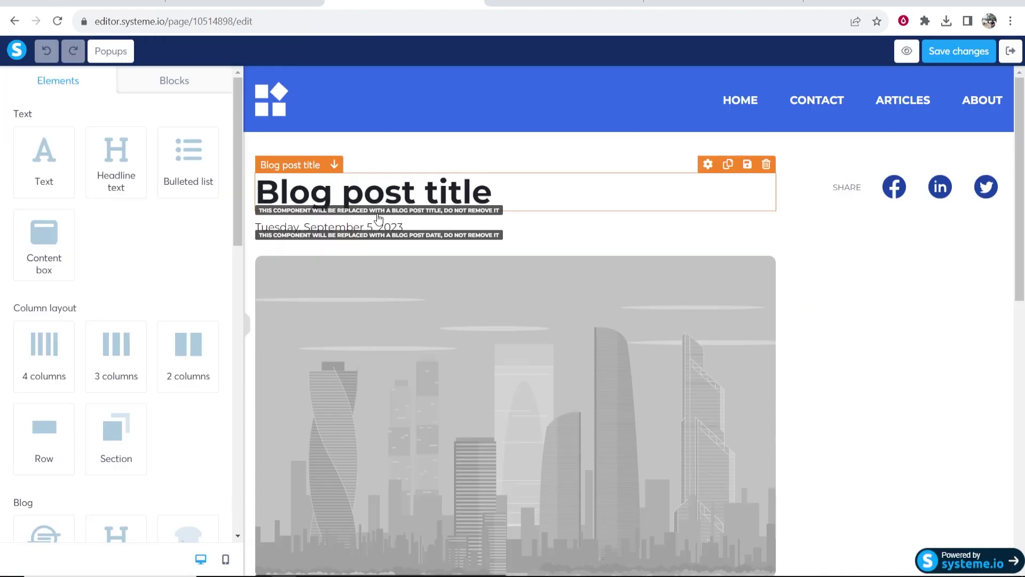
pyautogui.scroll(-3, 471, 251)
pyautogui.scroll(-5, 521, 258)
pyautogui.scroll(7, 511, 284)
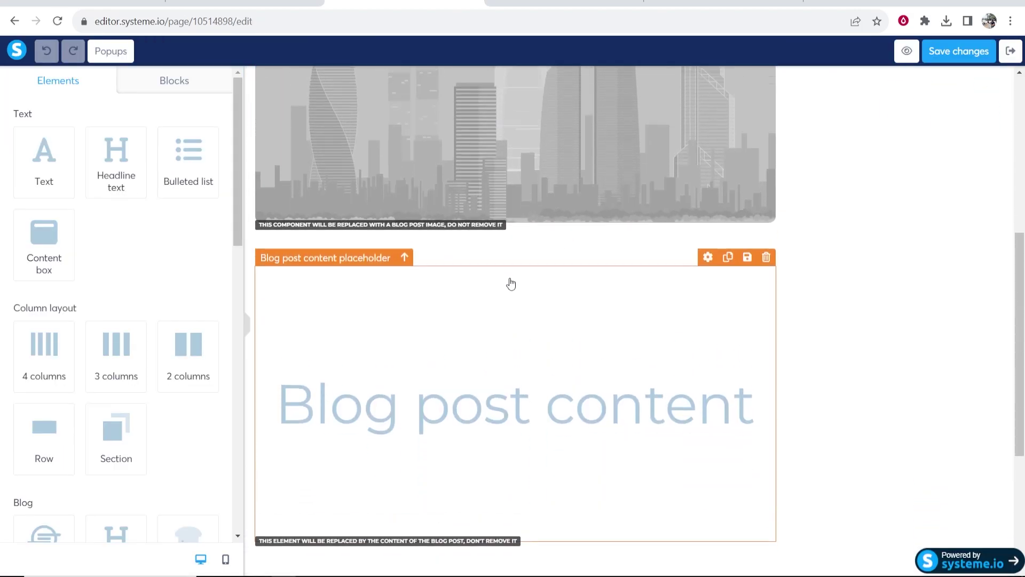
pyautogui.scroll(1, 512, 286)
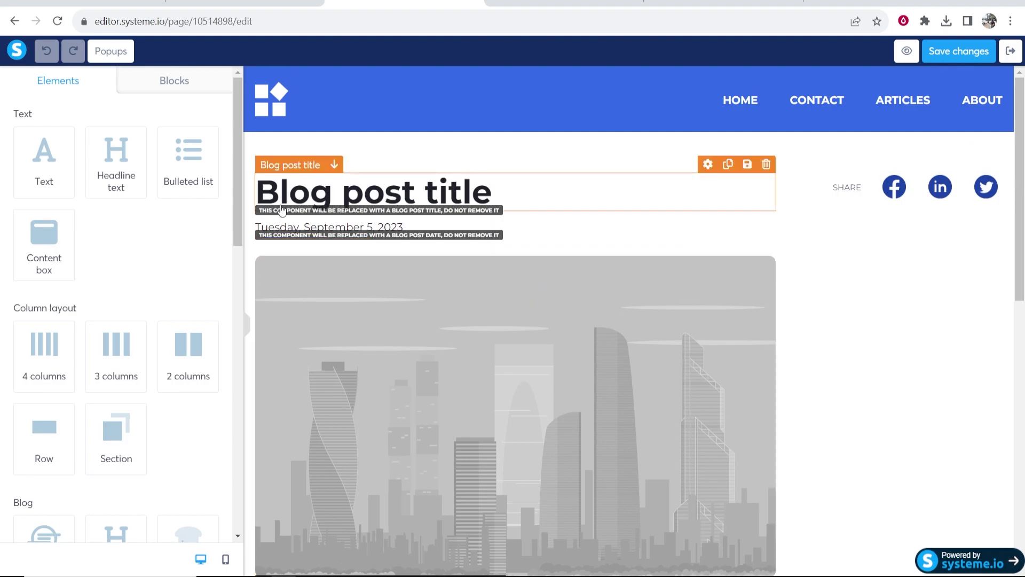
pyautogui.scroll(-3, 459, 251)
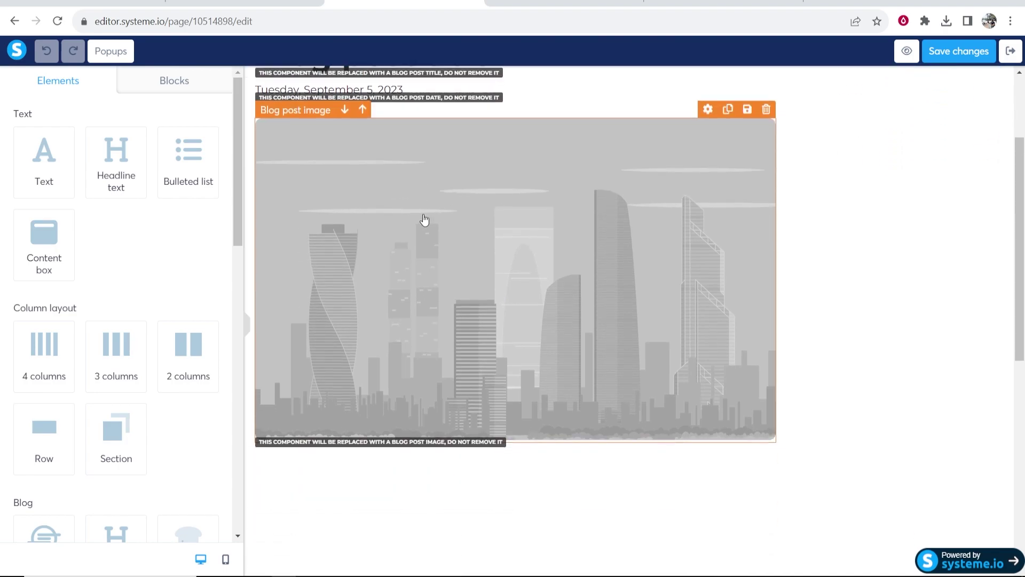
pyautogui.scroll(-6, 621, 350)
pyautogui.scroll(8, 515, 254)
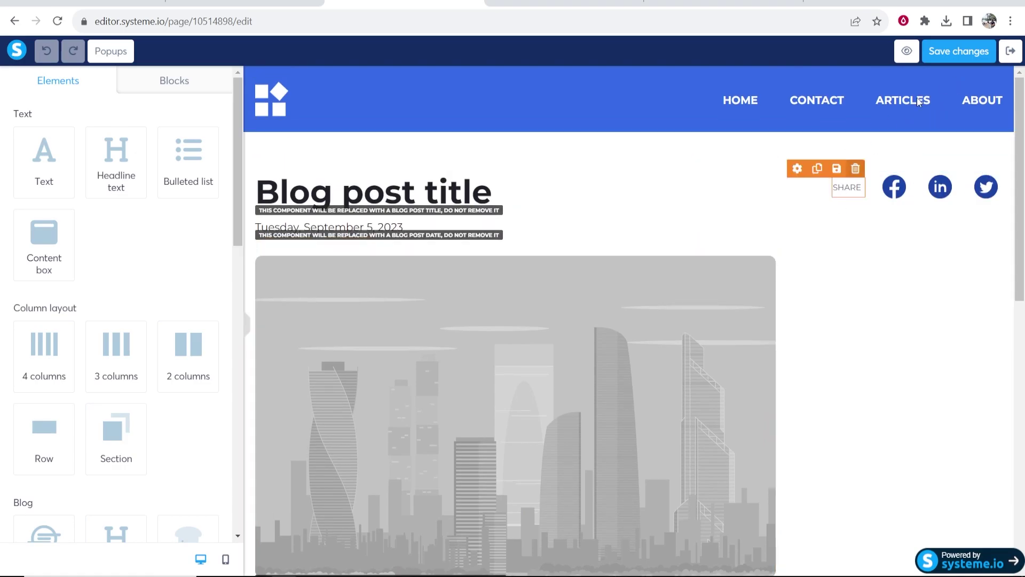
pyautogui.click(1010, 54)
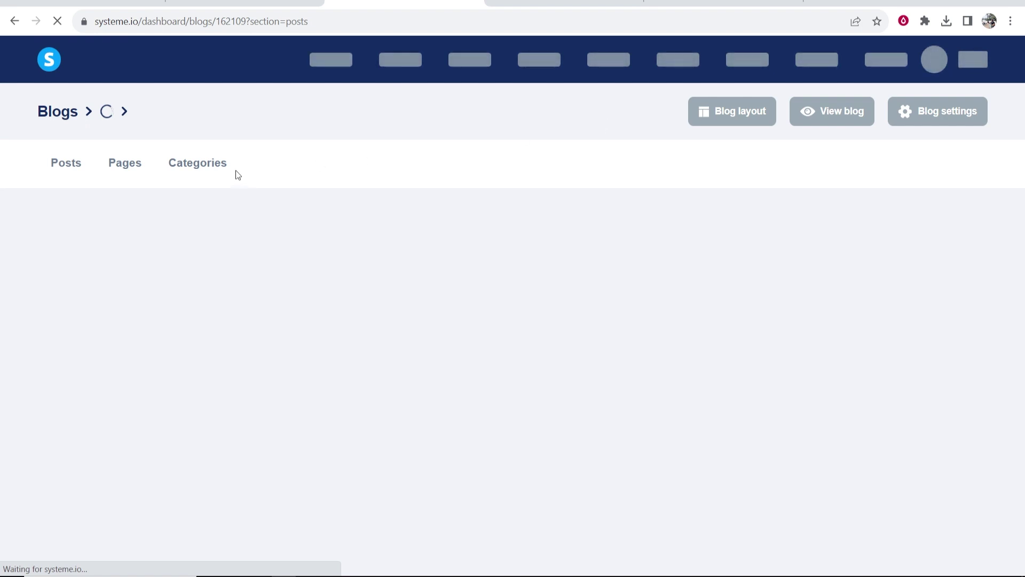
pyautogui.scroll(-1, 176, 258)
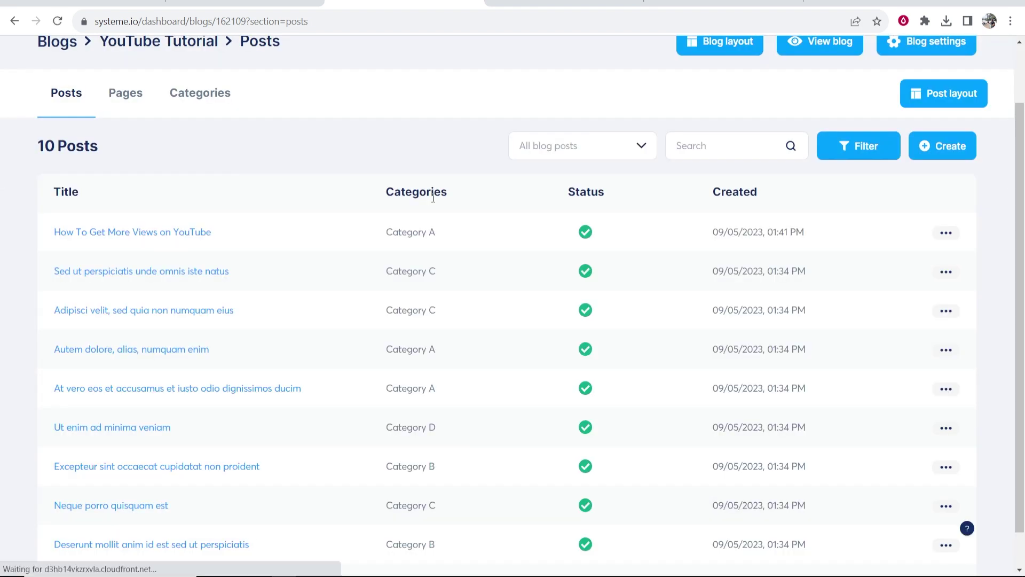
pyautogui.moveTo(382, 237)
pyautogui.mouseDown()
pyautogui.moveTo(471, 232)
pyautogui.moveTo(374, 226)
pyautogui.mouseUp()
pyautogui.click(456, 235)
pyautogui.click(371, 221)
pyautogui.scroll(1, 358, 175)
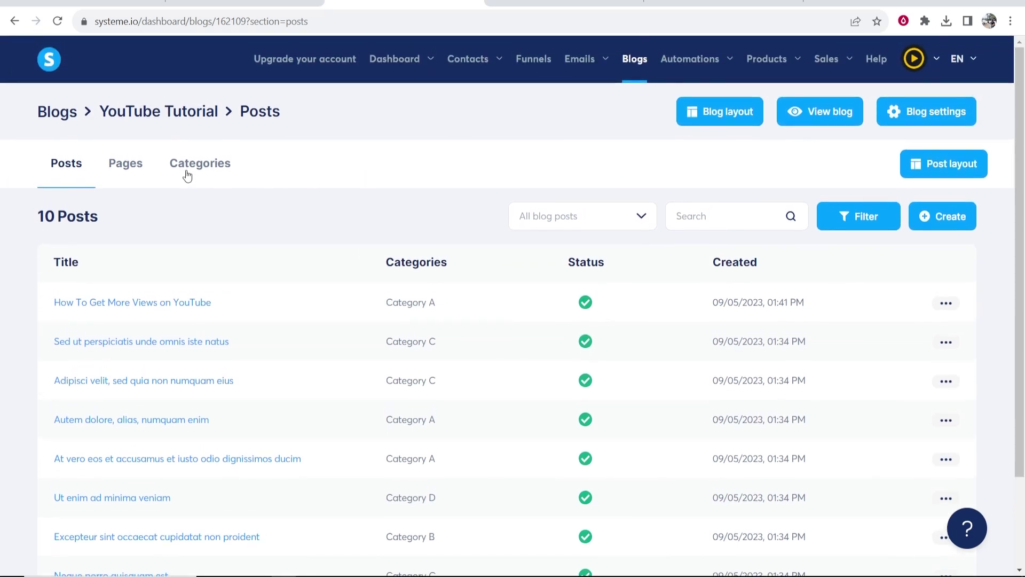
# Rename Category A to 'YouTube Views' in its settings, save, and return to the Posts list.
pyautogui.click(197, 165)
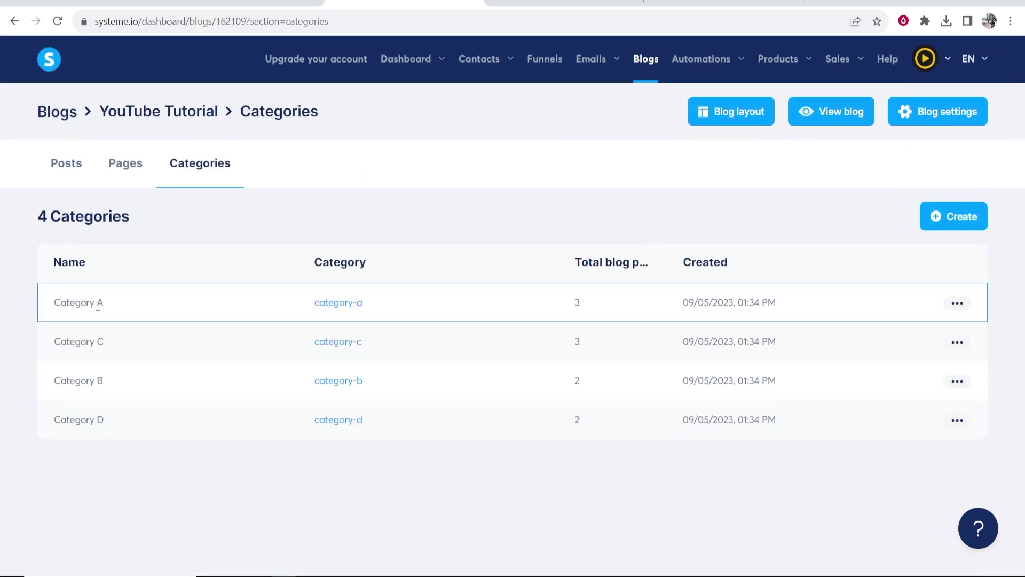
pyautogui.moveTo(113, 312); pyautogui.dragTo(43, 308)
pyautogui.click(92, 303)
pyautogui.click(961, 304)
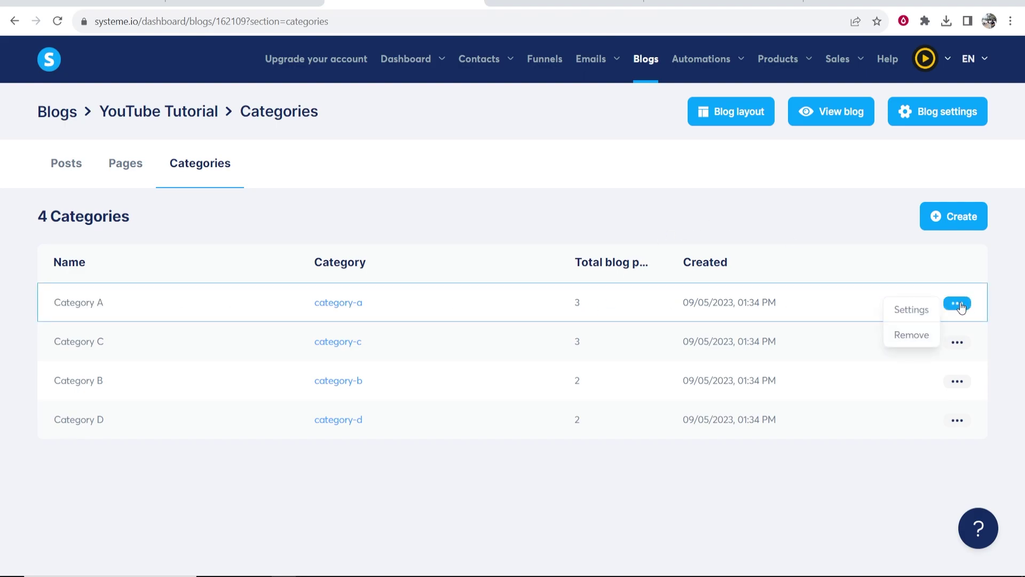
pyautogui.click(911, 318)
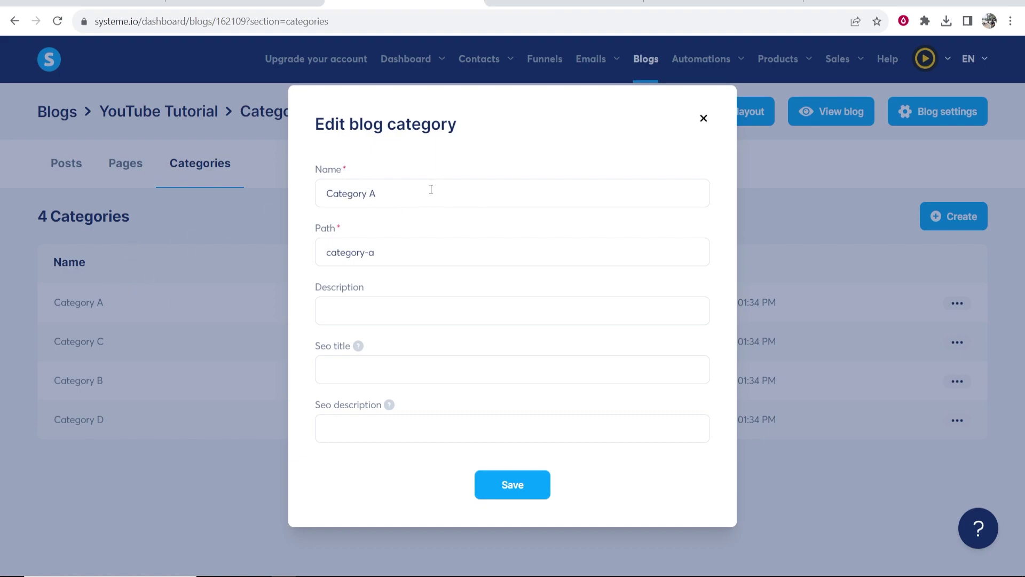
pyautogui.moveTo(431, 189); pyautogui.dragTo(211, 208)
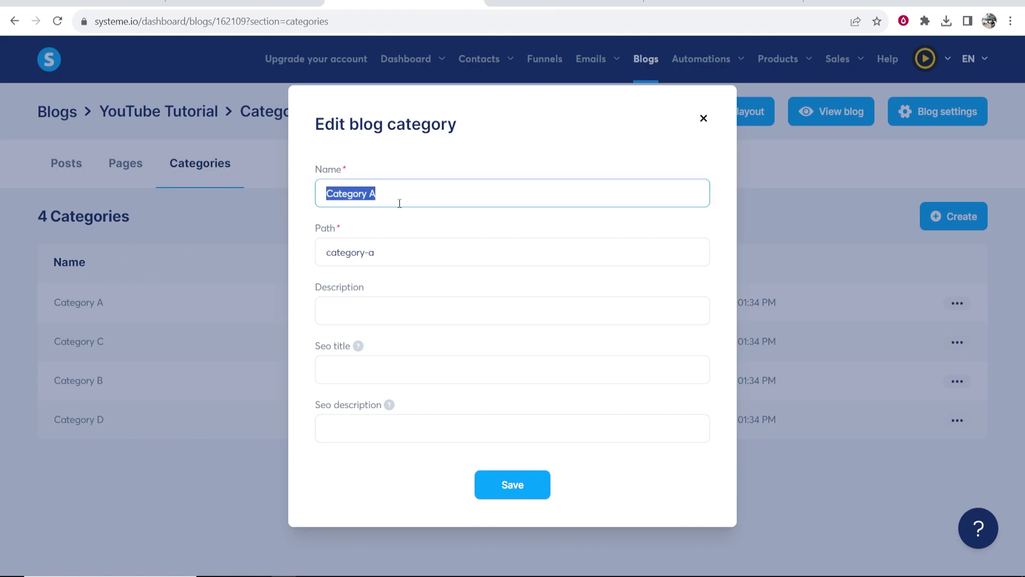
pyautogui.write('YouTube Views')
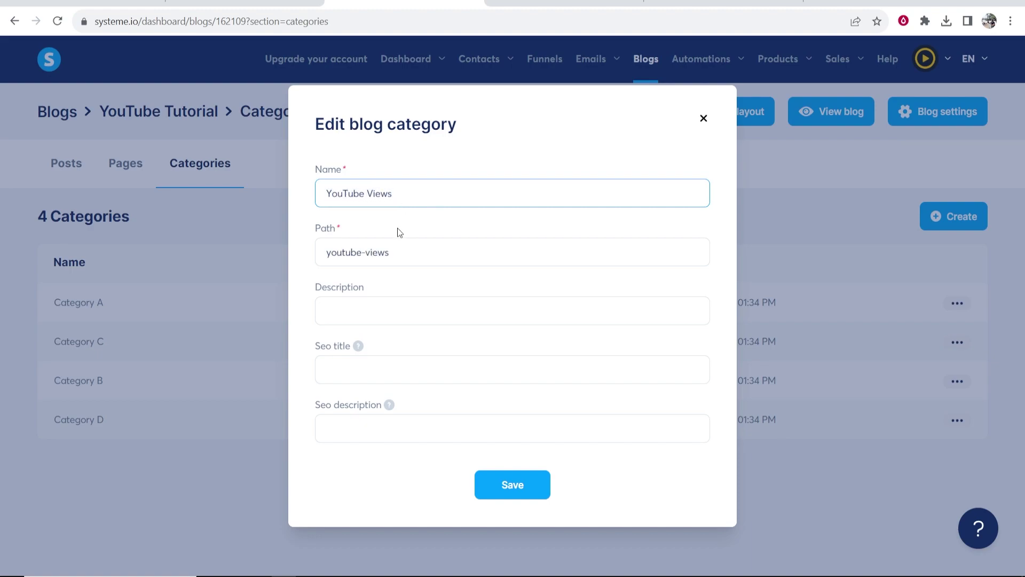
pyautogui.click(530, 483)
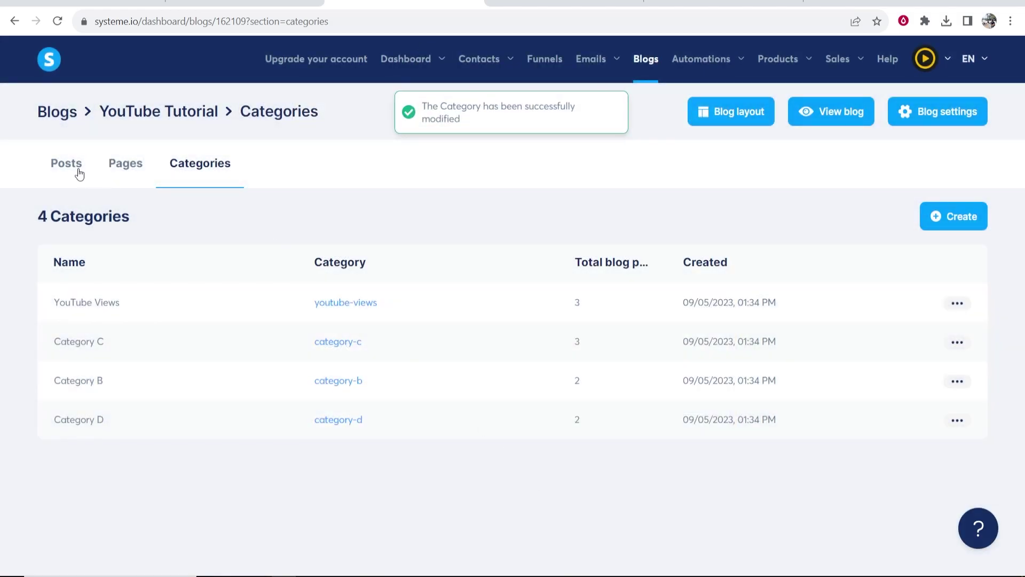
pyautogui.click(79, 170)
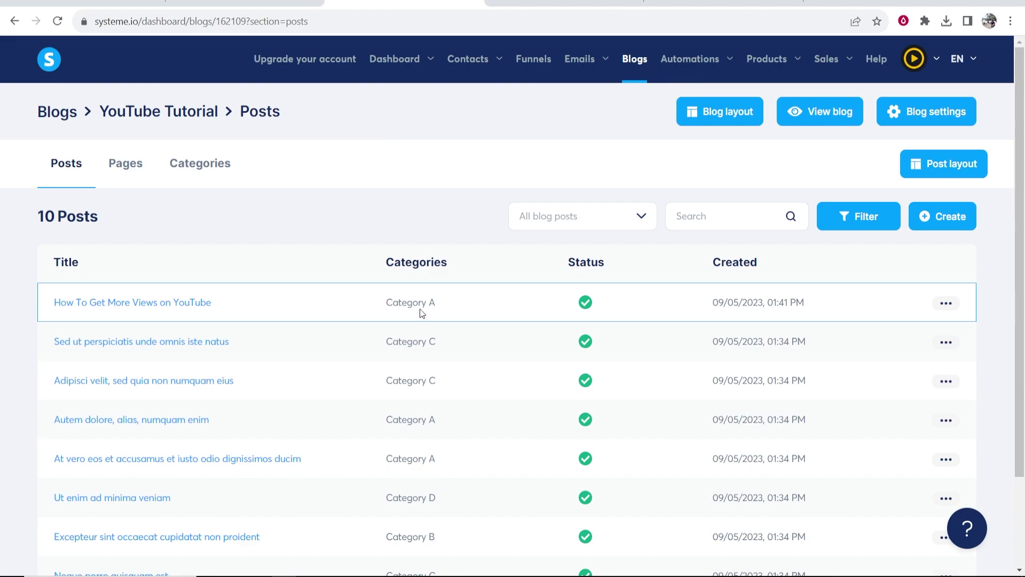
# Save the first post's settings with YouTube Views checked, then view the live blog.
pyautogui.click(946, 303)
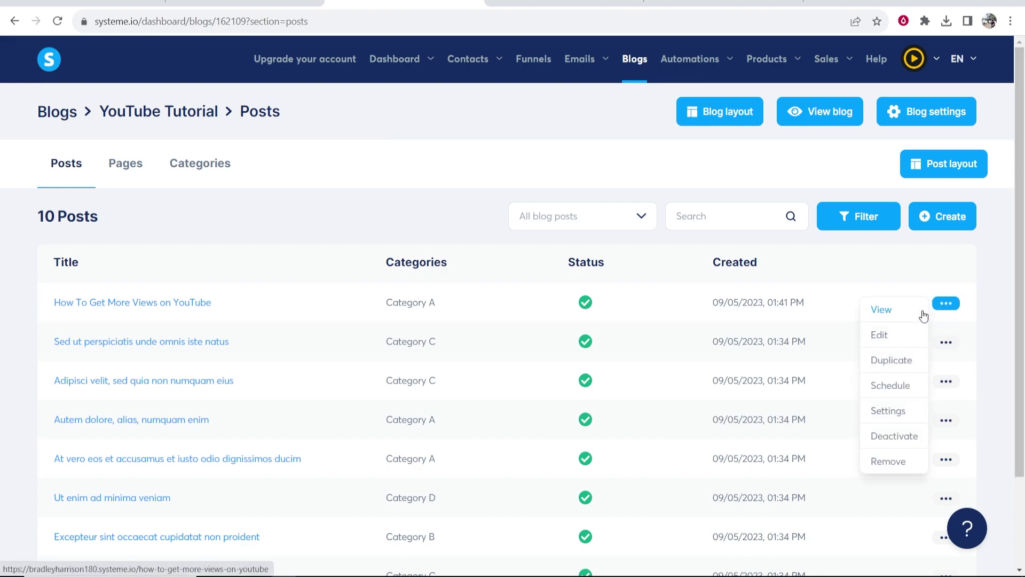
pyautogui.click(889, 410)
pyautogui.scroll(-4, 553, 355)
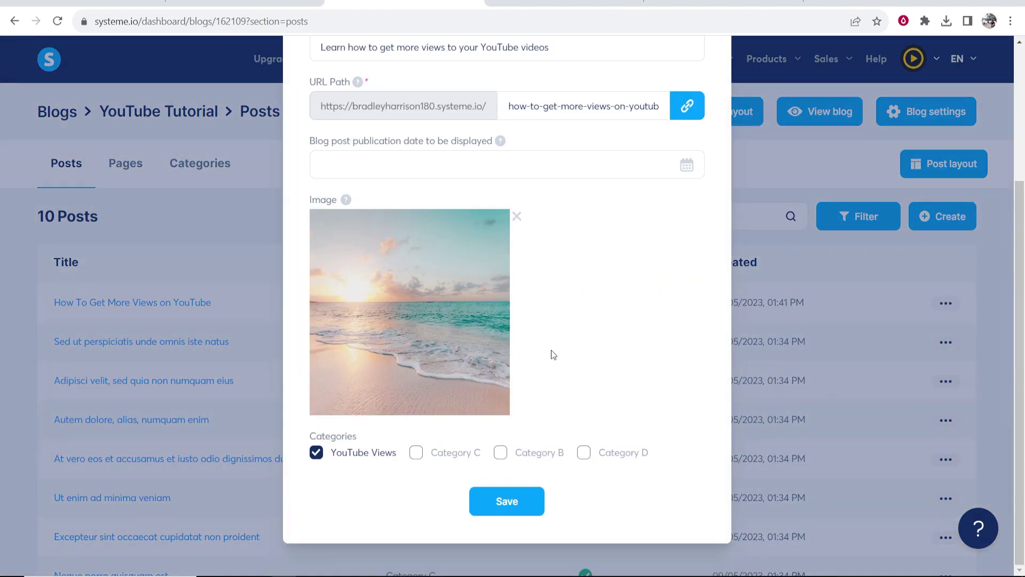
pyautogui.moveTo(365, 440); pyautogui.dragTo(302, 437)
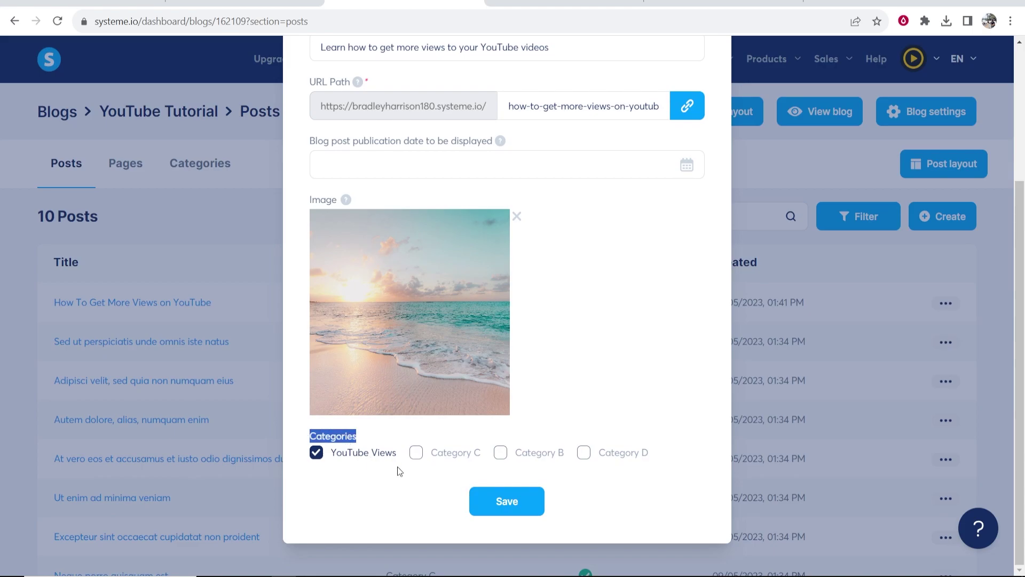
pyautogui.click(507, 501)
pyautogui.click(828, 112)
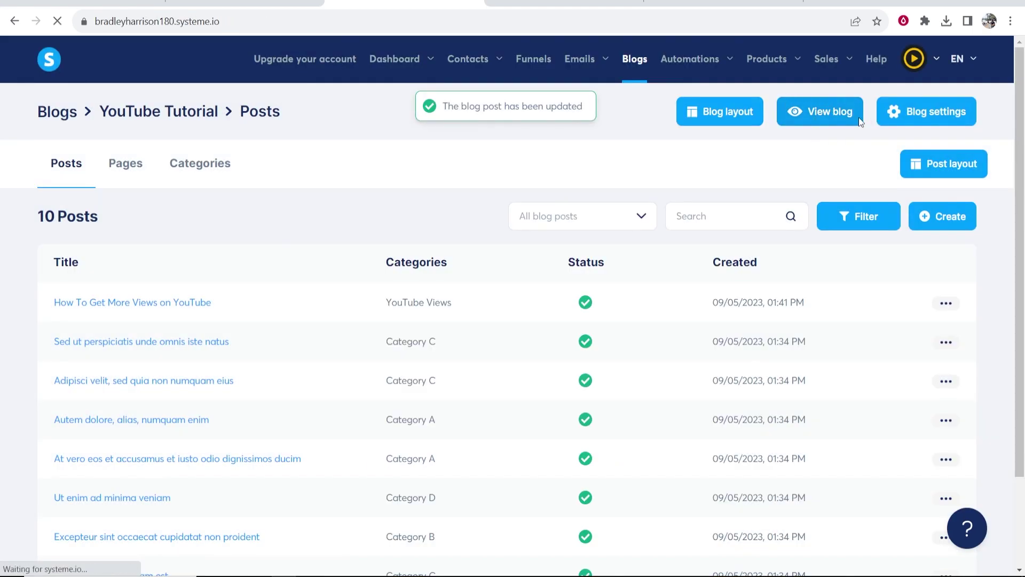
# Scroll the live blog home page to check articles labelled YouTube Views, then return to the top.
pyautogui.scroll(-5, 523, 234)
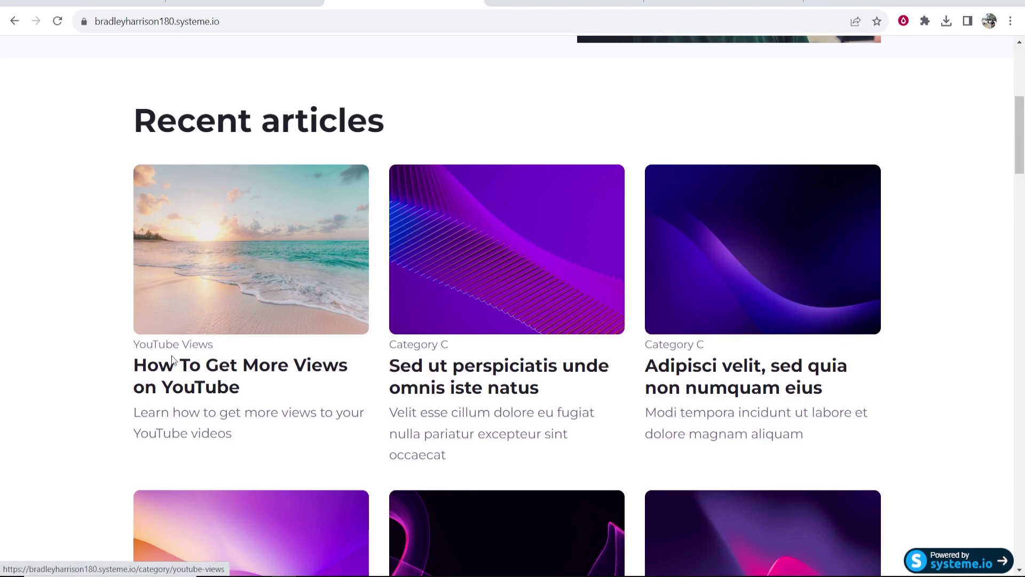
pyautogui.scroll(-1, 448, 214)
pyautogui.scroll(-2, 684, 178)
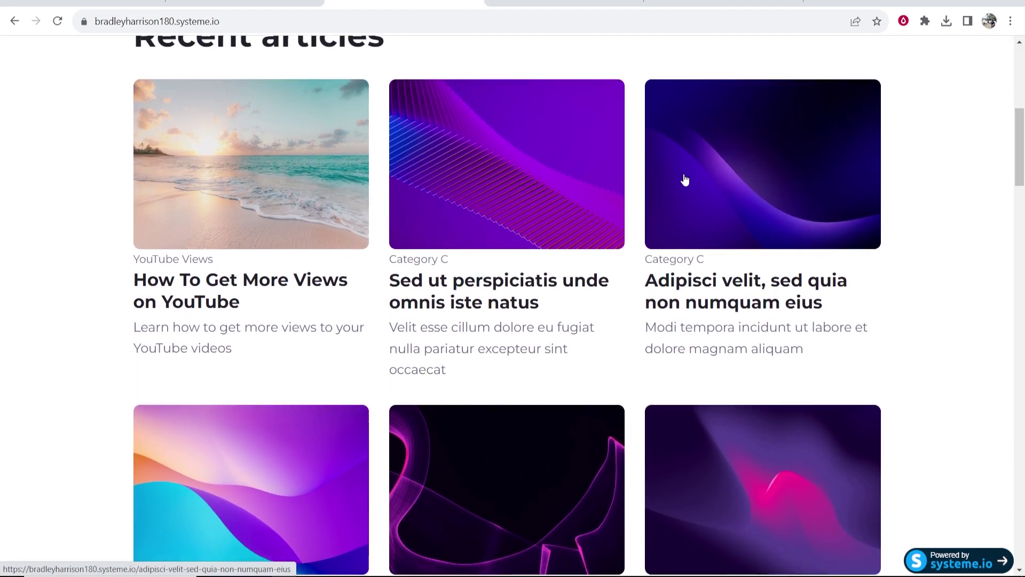
pyautogui.scroll(4, 593, 352)
pyautogui.scroll(4, 593, 354)
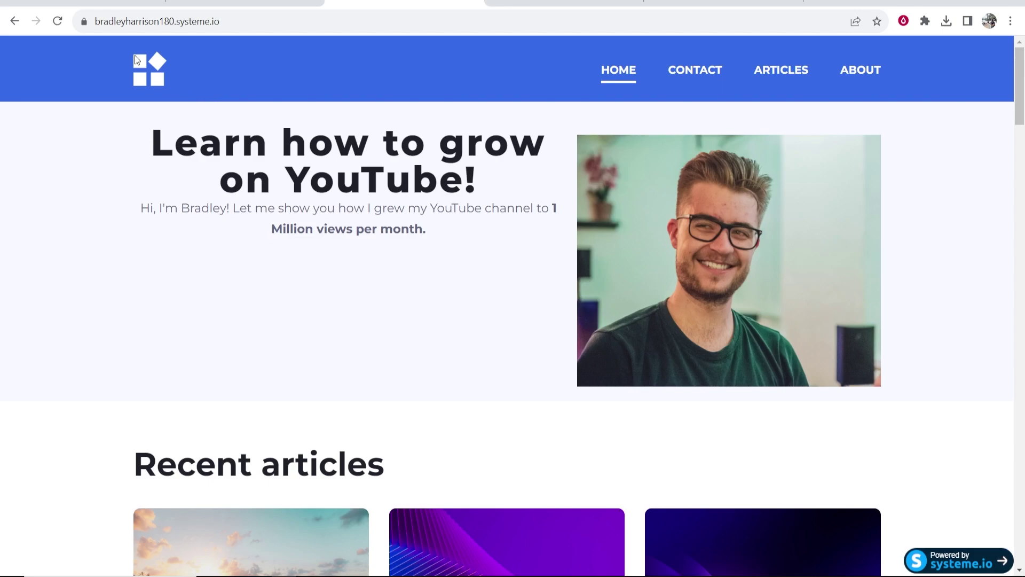
pyautogui.scroll(-9, 663, 160)
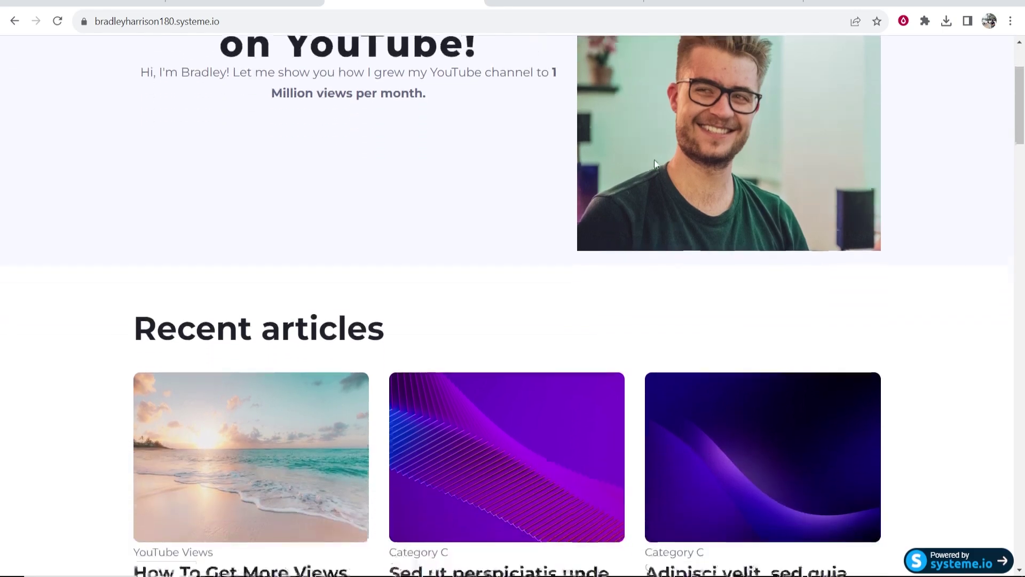
pyautogui.scroll(-10, 676, 179)
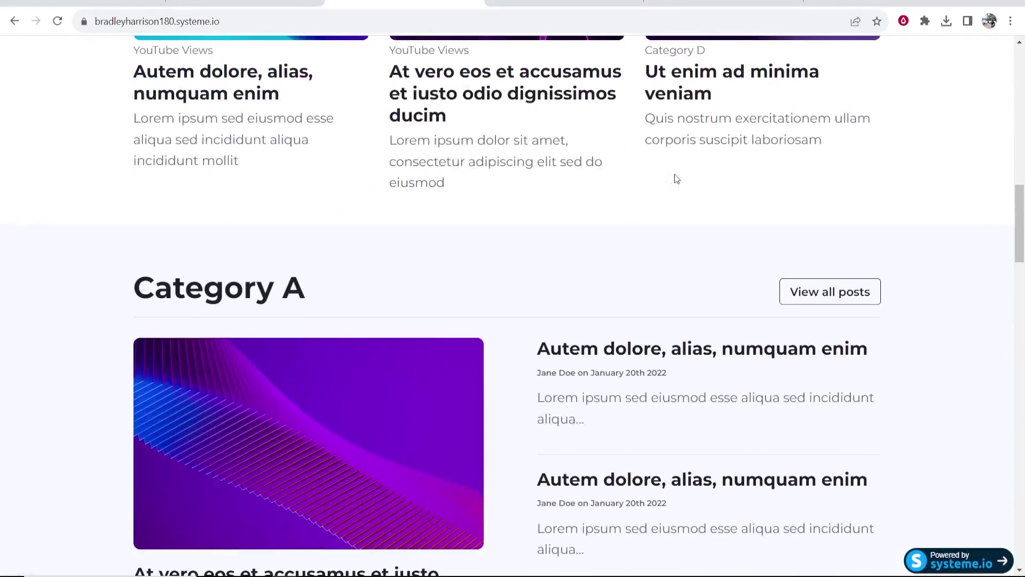
pyautogui.scroll(-20, 677, 179)
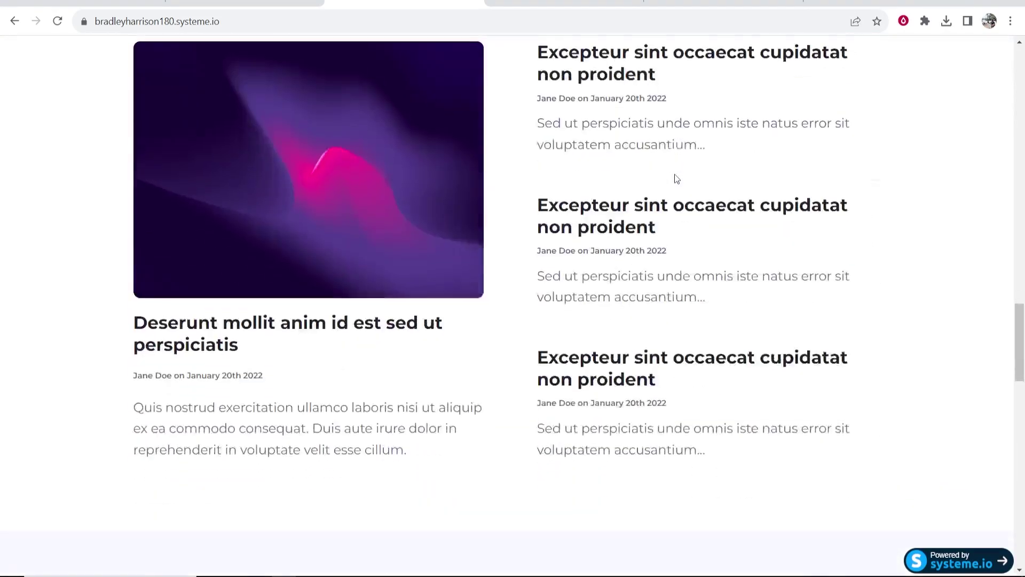
pyautogui.scroll(20, 675, 177)
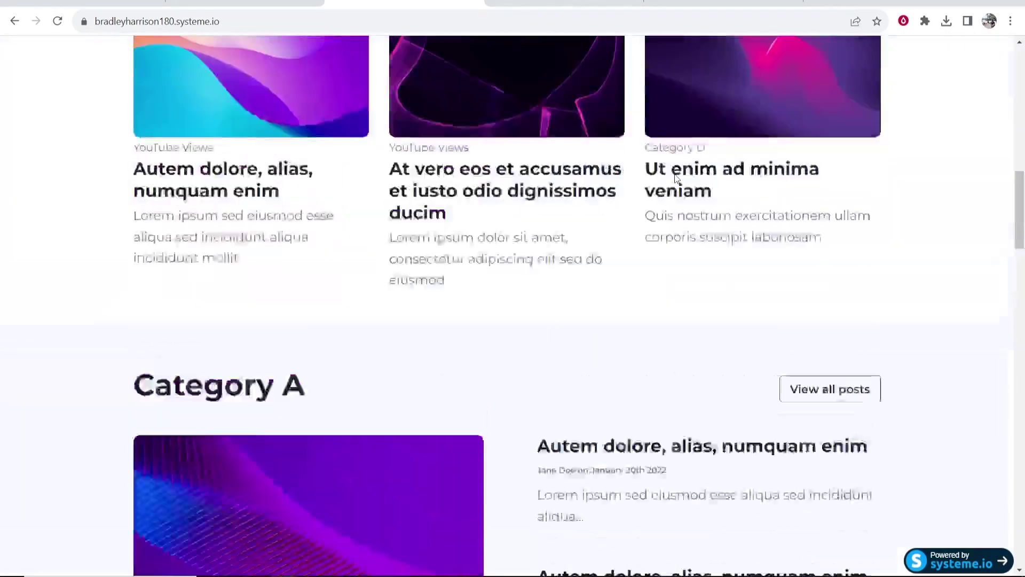